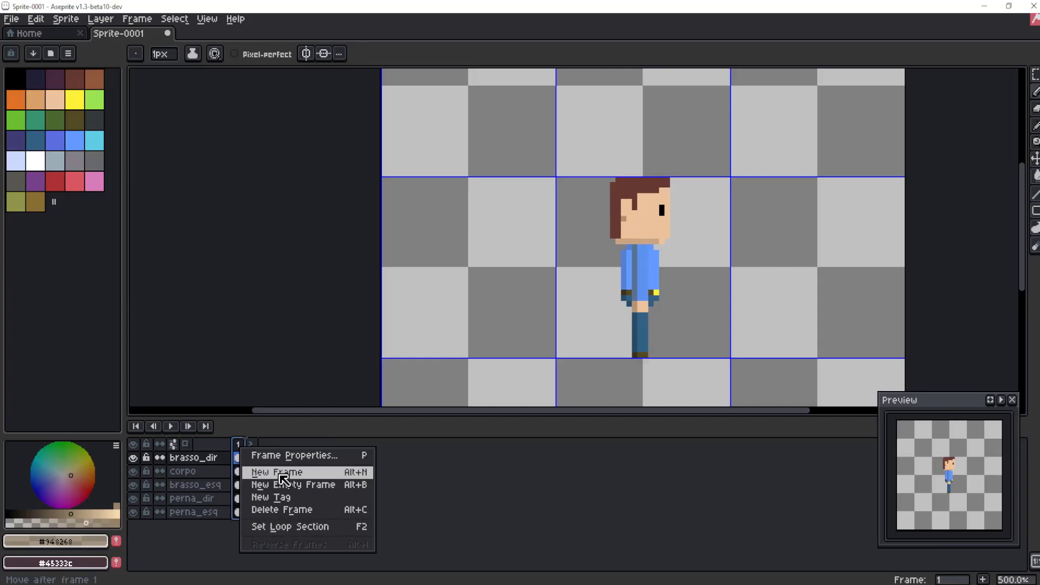
- Add a new frame after frame 1 and another after frame 3 of the character sprite, and play the four-frame animation
left_click(287, 474)
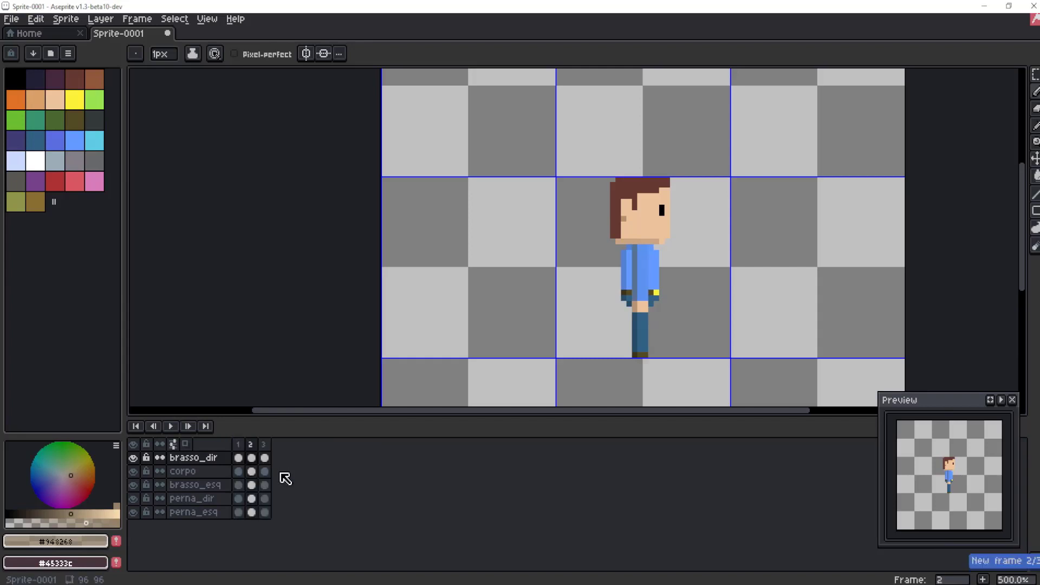
left_click(241, 448)
left_click(263, 444)
right_click(263, 444)
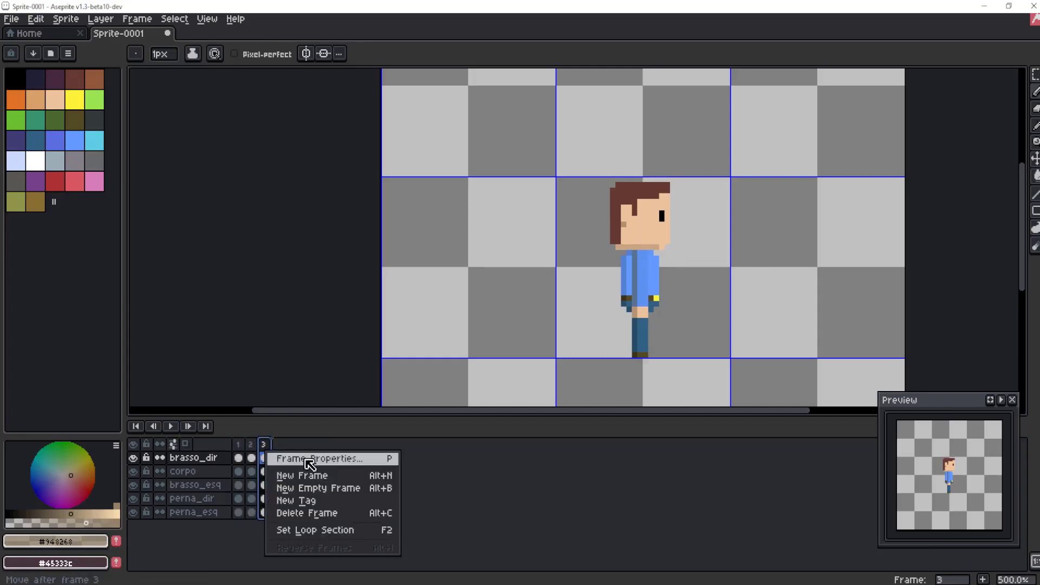
left_click(316, 476)
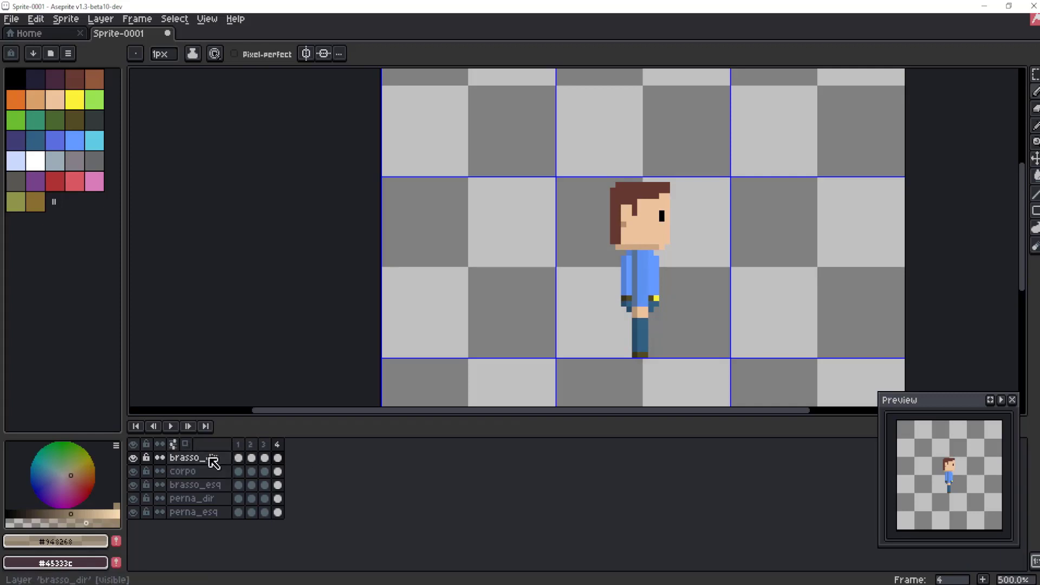
left_click(170, 427)
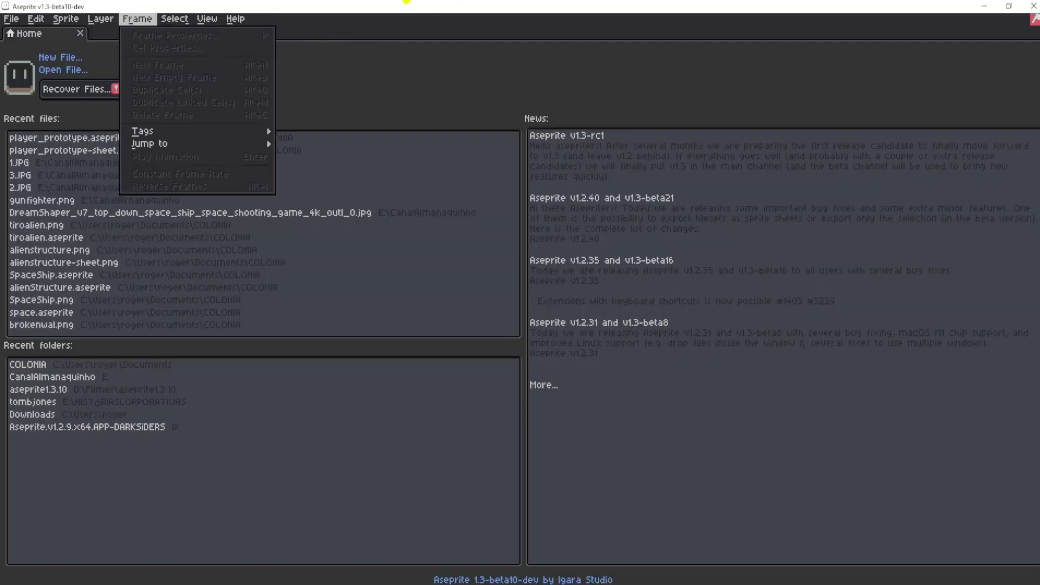
- Create a new 96 × 96 px RGBA sprite with a transparent background
mouse_move(11, 18)
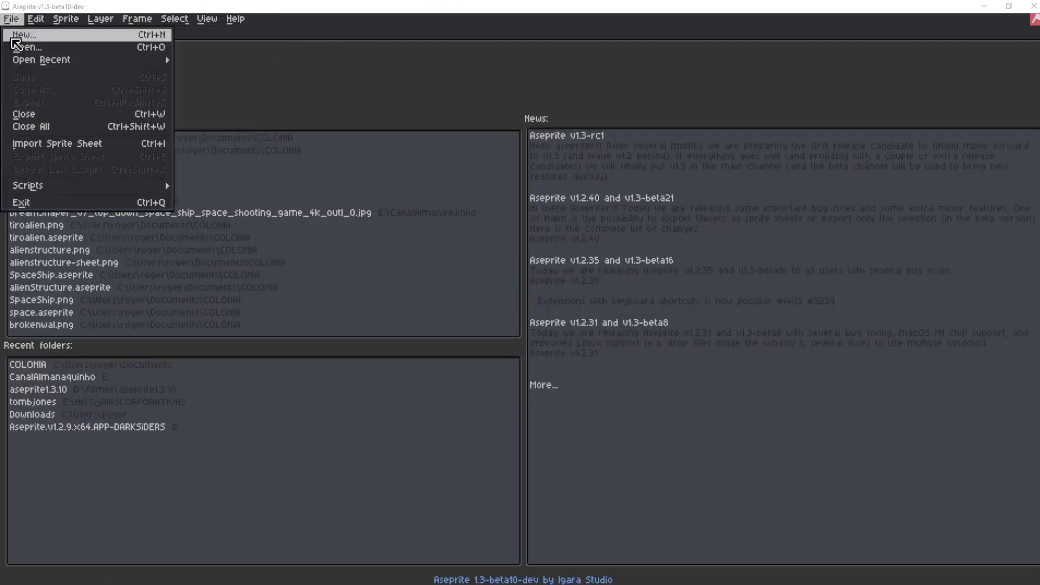
left_click(13, 39)
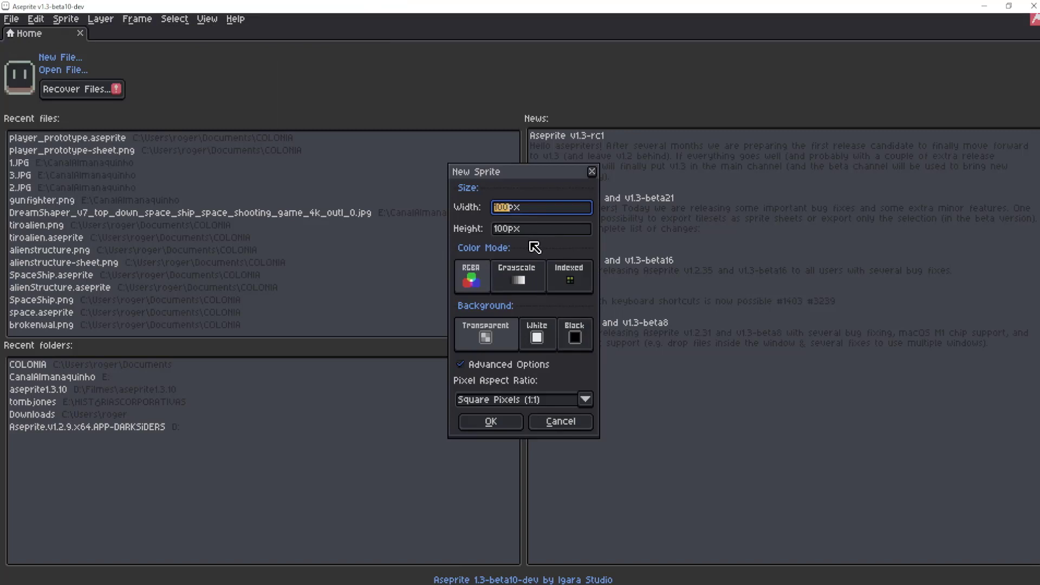
type("96")
key("Tab")
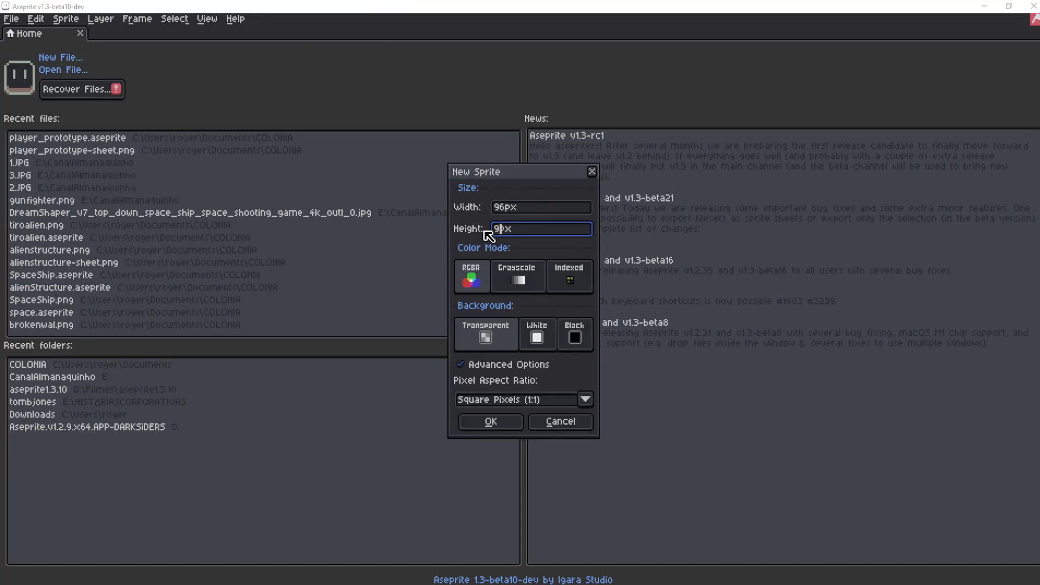
type("96")
left_click(505, 424)
scroll(524, 285, "up", 5)
scroll(524, 285, "down", 3)
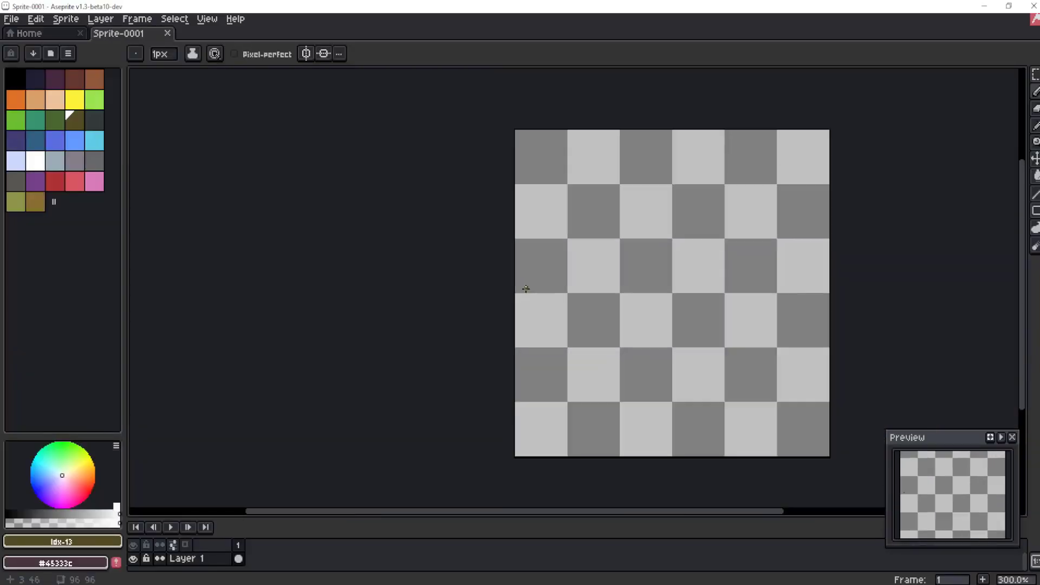
- Set the canvas grid's width and height to 32 px
left_click(142, 19)
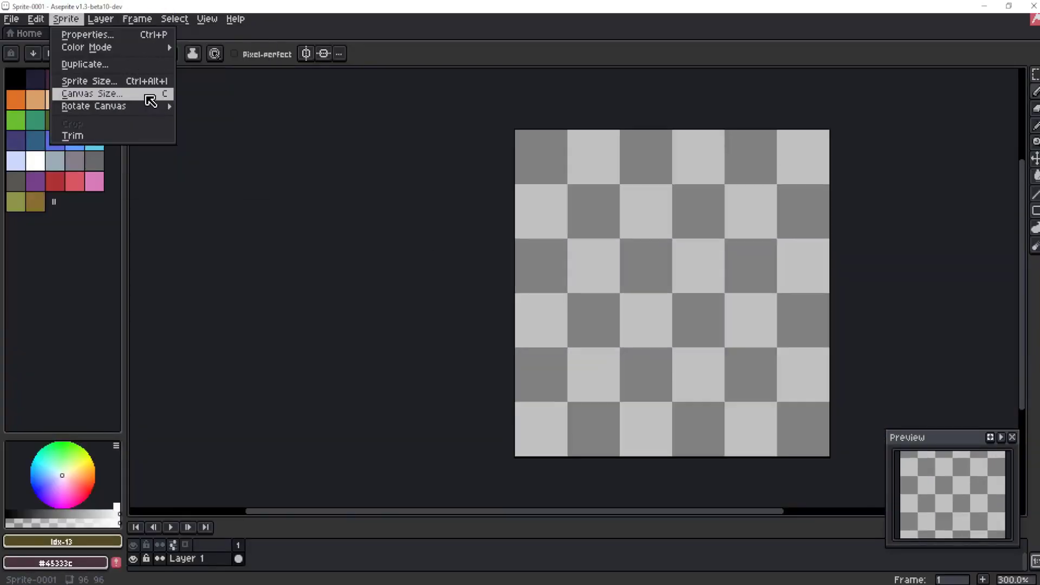
mouse_move(207, 19)
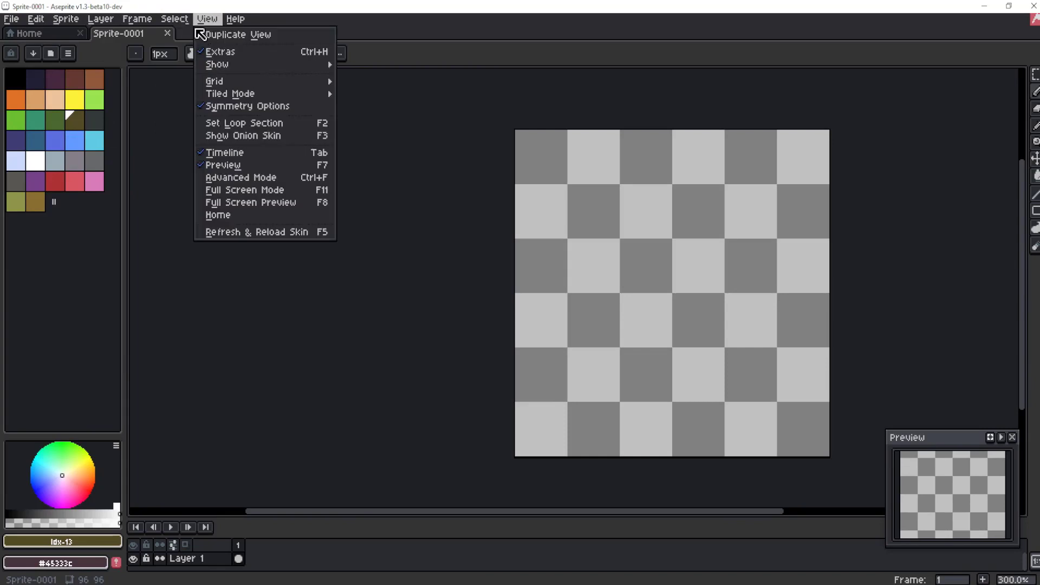
mouse_move(228, 82)
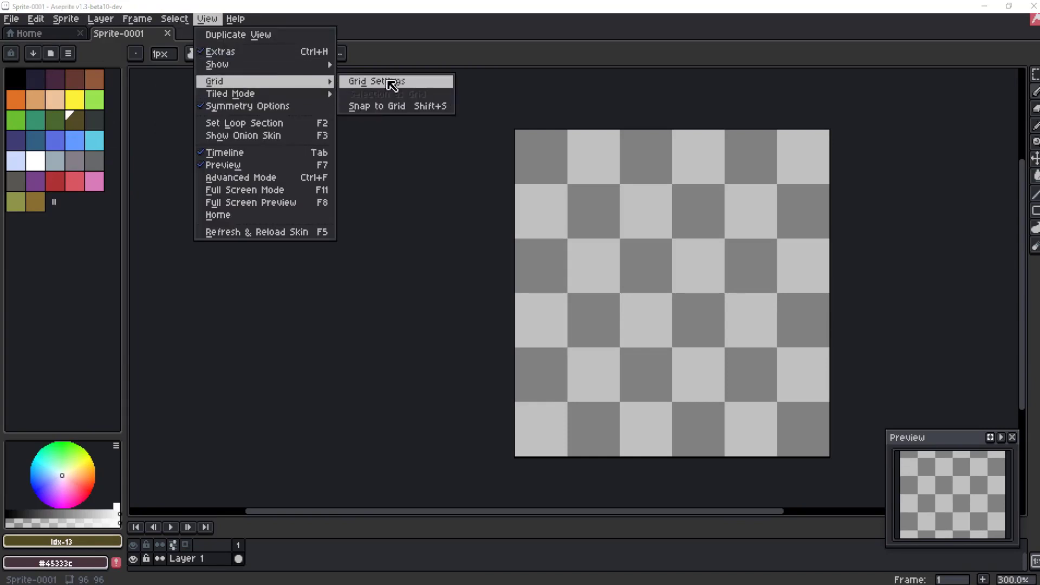
left_click(391, 86)
left_click(478, 302)
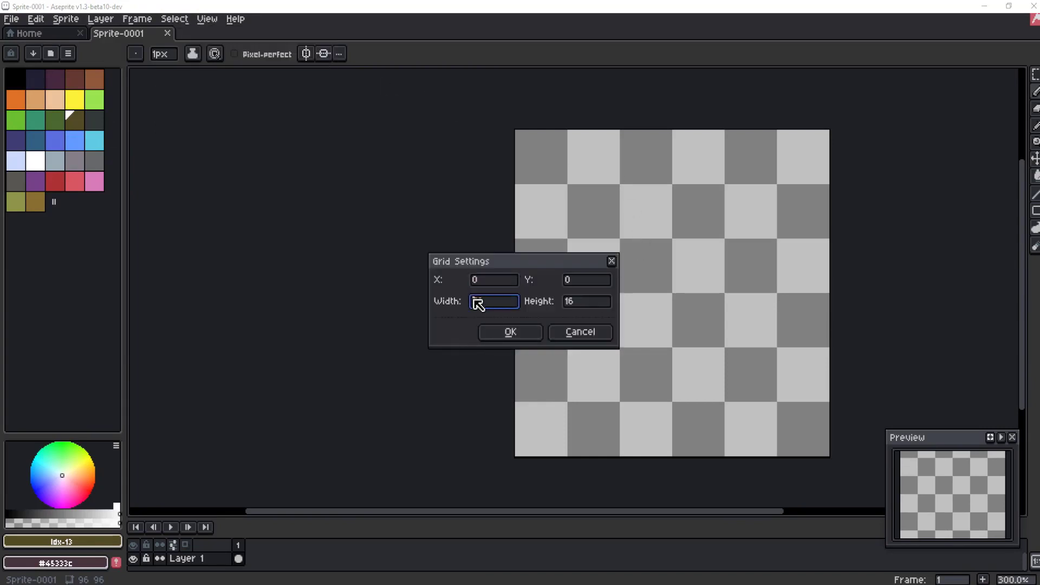
left_click_drag(477, 302, 458, 303)
type("32")
left_click_drag(598, 304, 559, 301)
type("32")
left_click(527, 336)
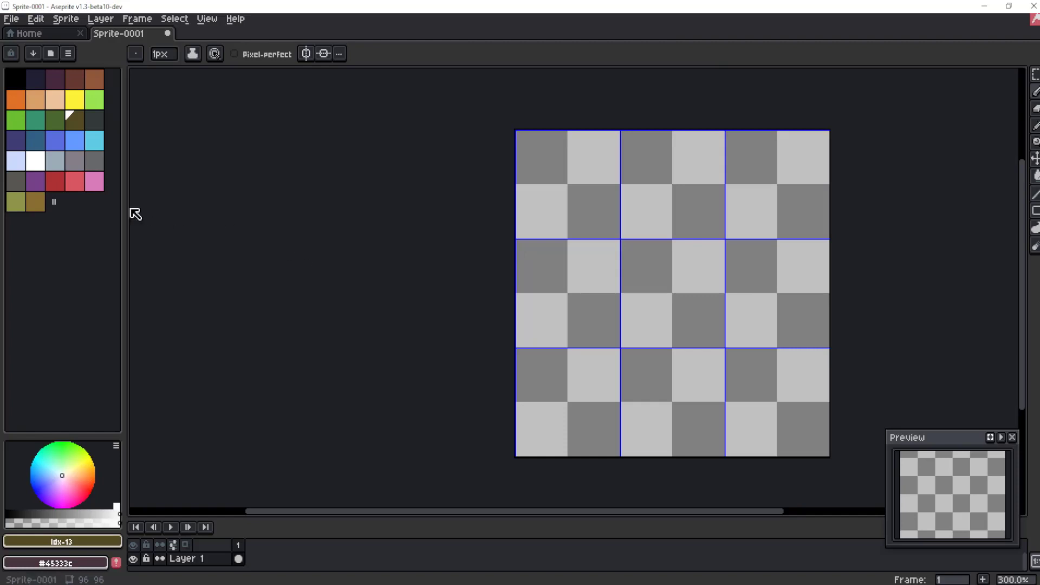
- Make an 11 × 12 px rectangular selection at the top of the central grid cell and fill it with the light skin tone for the head
left_click(53, 98)
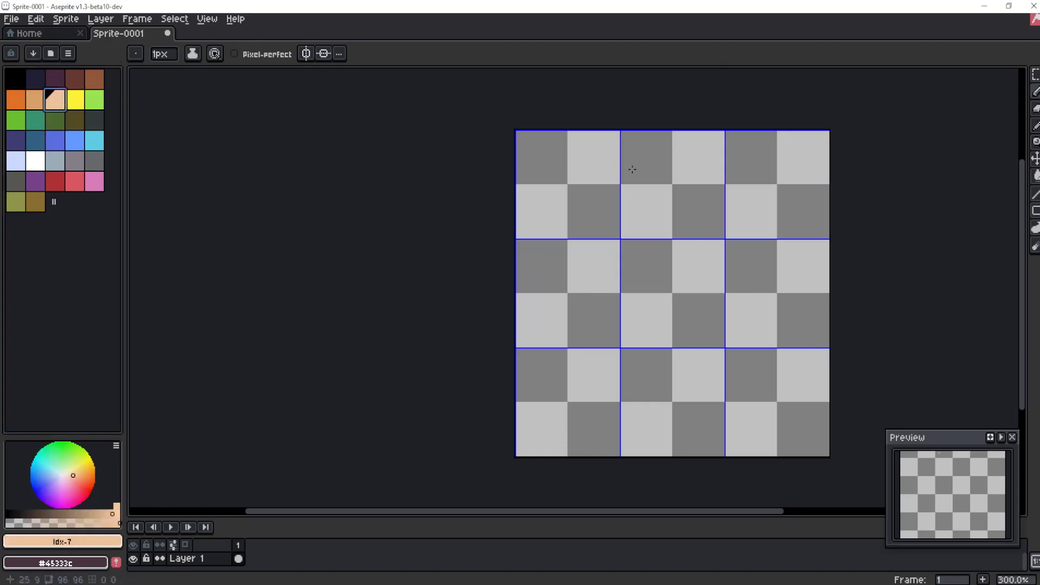
key("m")
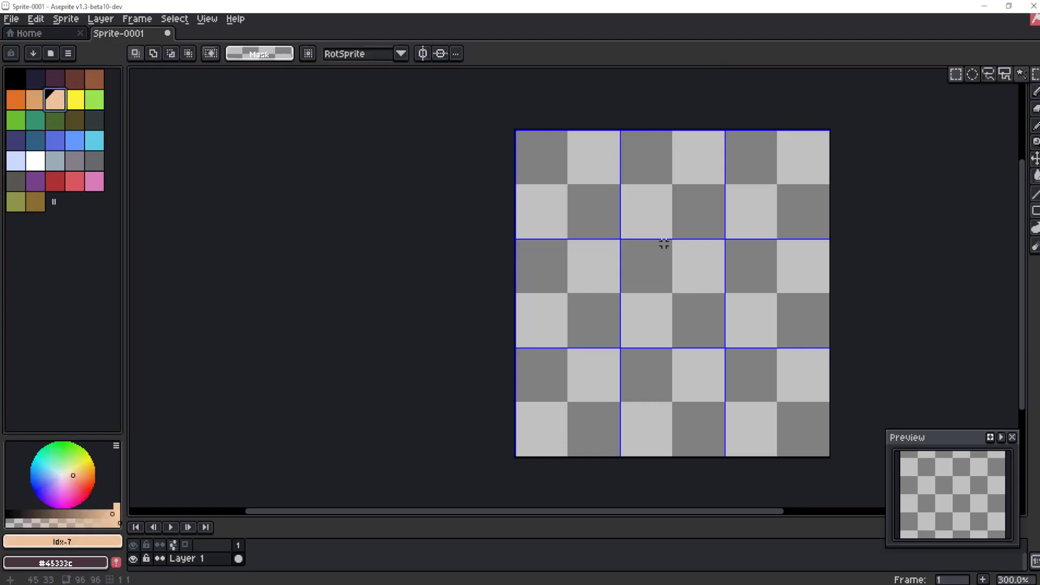
left_click_drag(653, 240, 686, 277)
key("w")
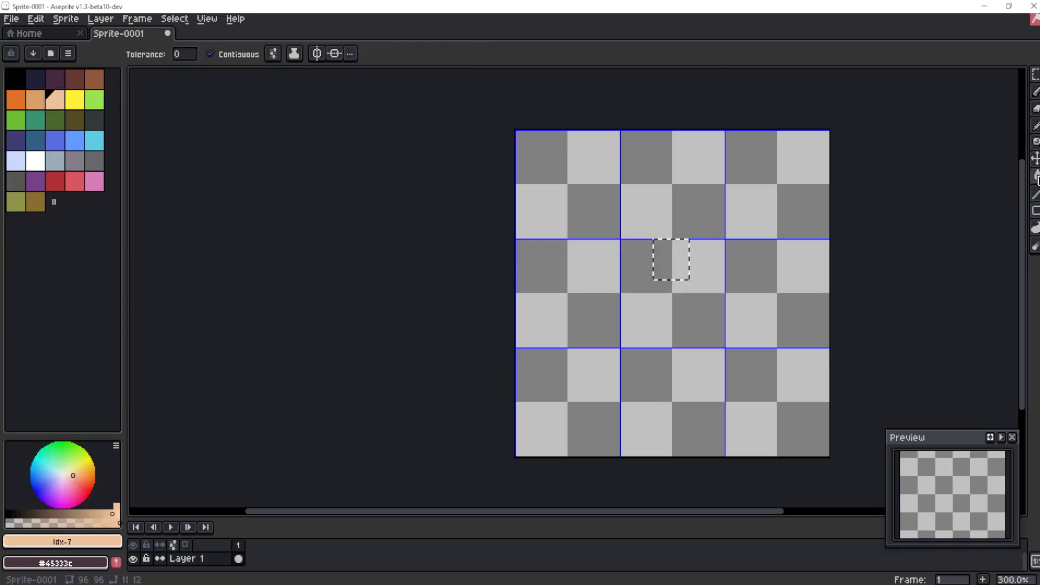
left_click(669, 266)
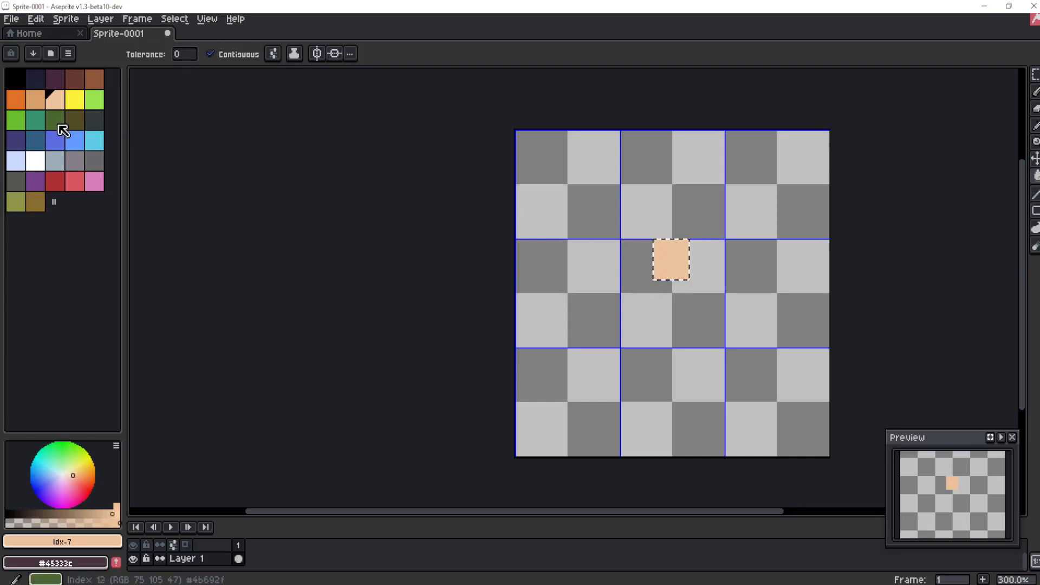
- Draw a two-pixel-tall black eye near the right side of the head with the pencil and clear the selection
left_click(15, 78)
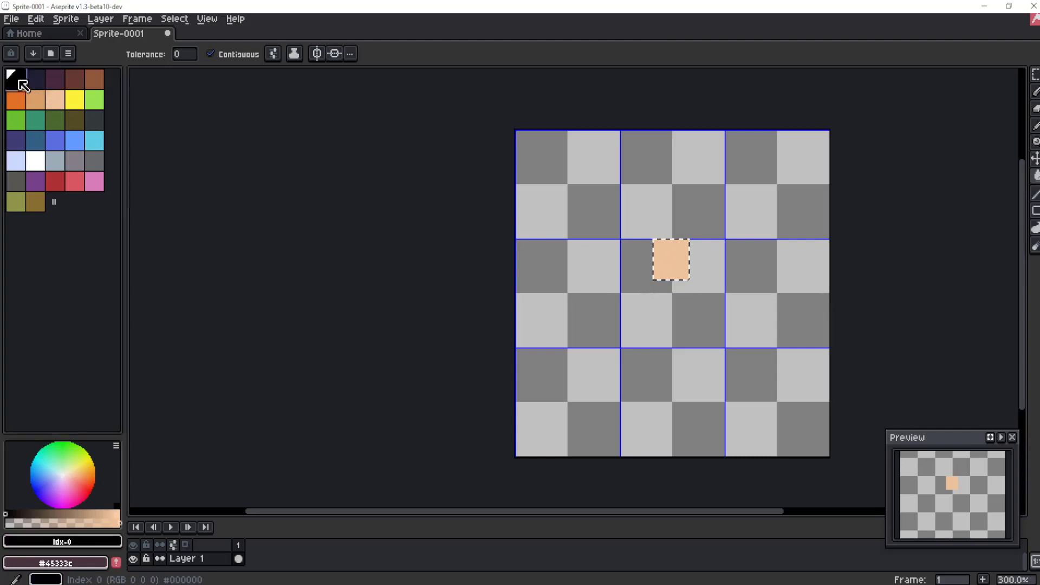
key("b")
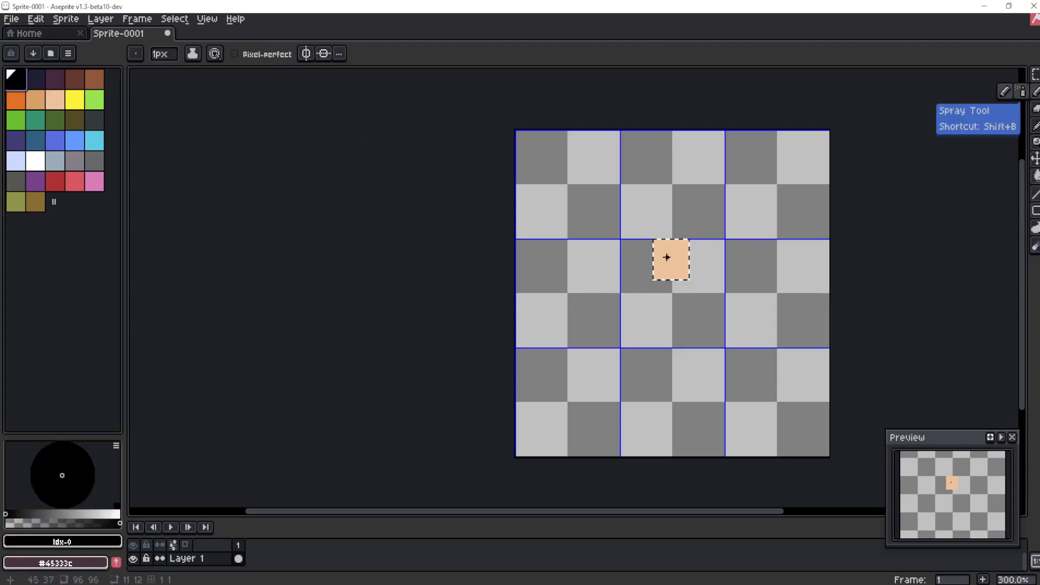
left_click(680, 256)
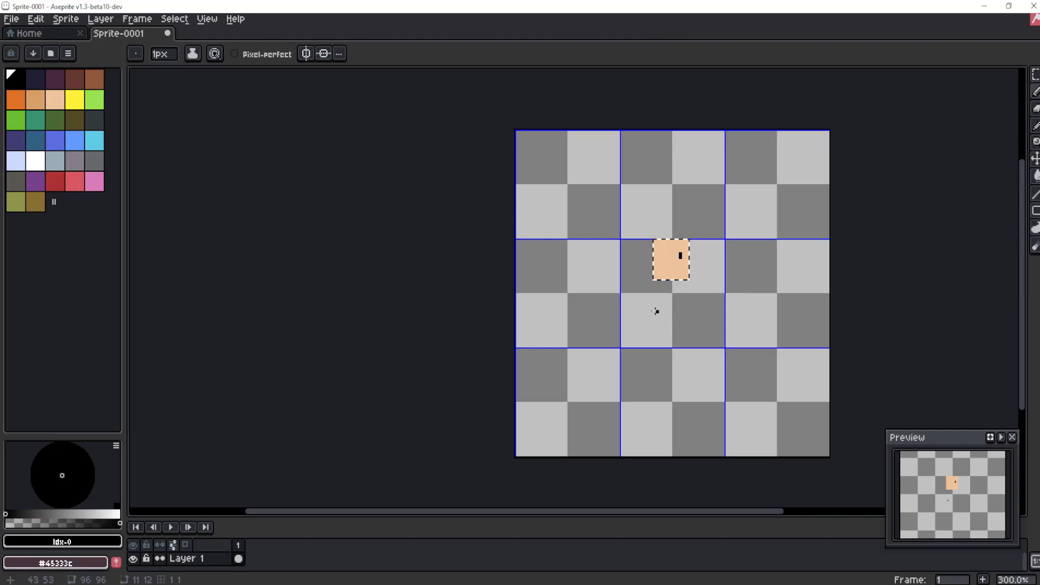
key("ctrl+d")
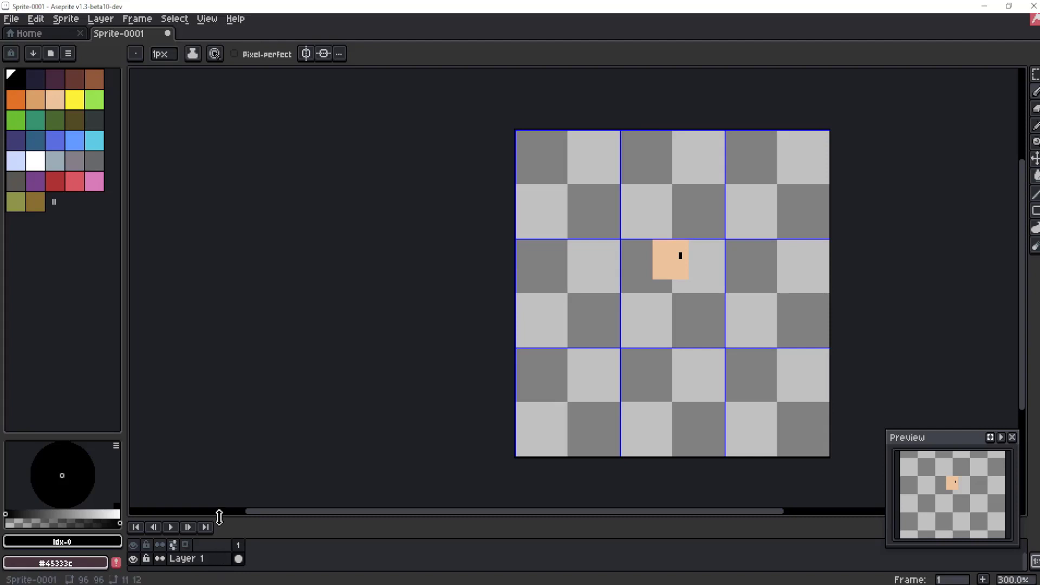
- Add three new frames that copy the head drawing, making a four-frame timeline
right_click(229, 563)
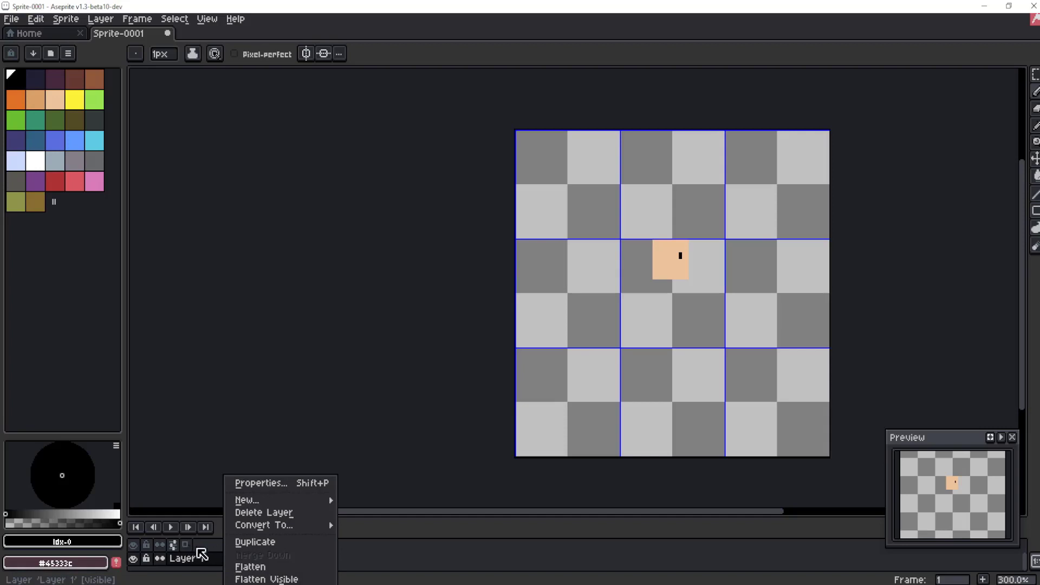
left_click(220, 552)
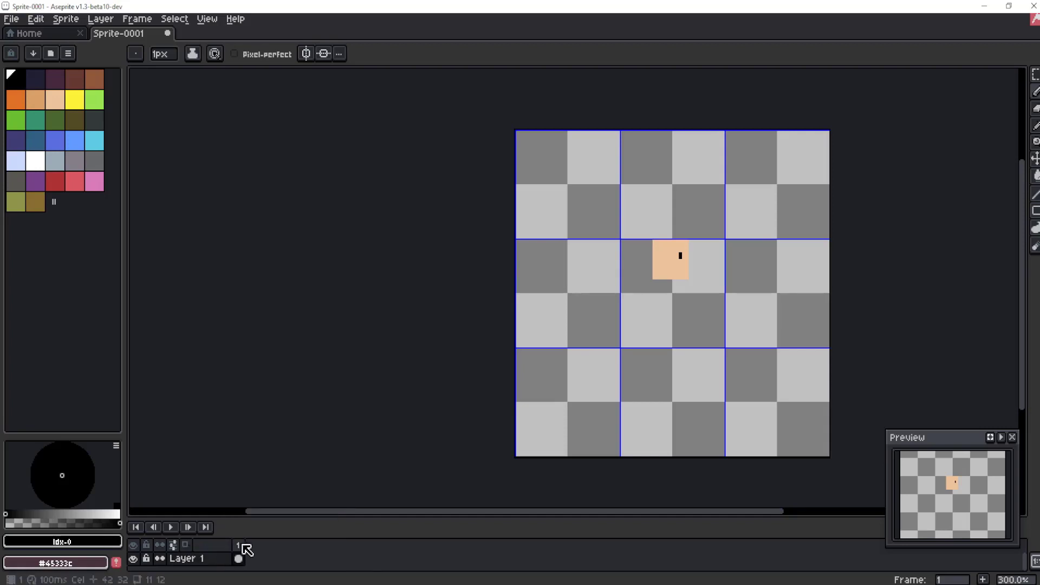
right_click(238, 545)
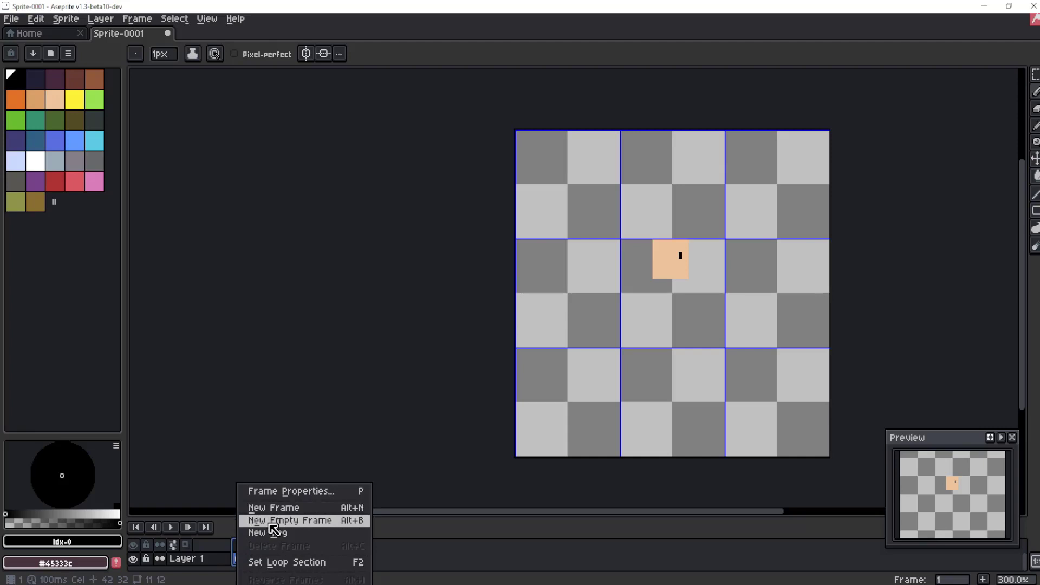
left_click(303, 509)
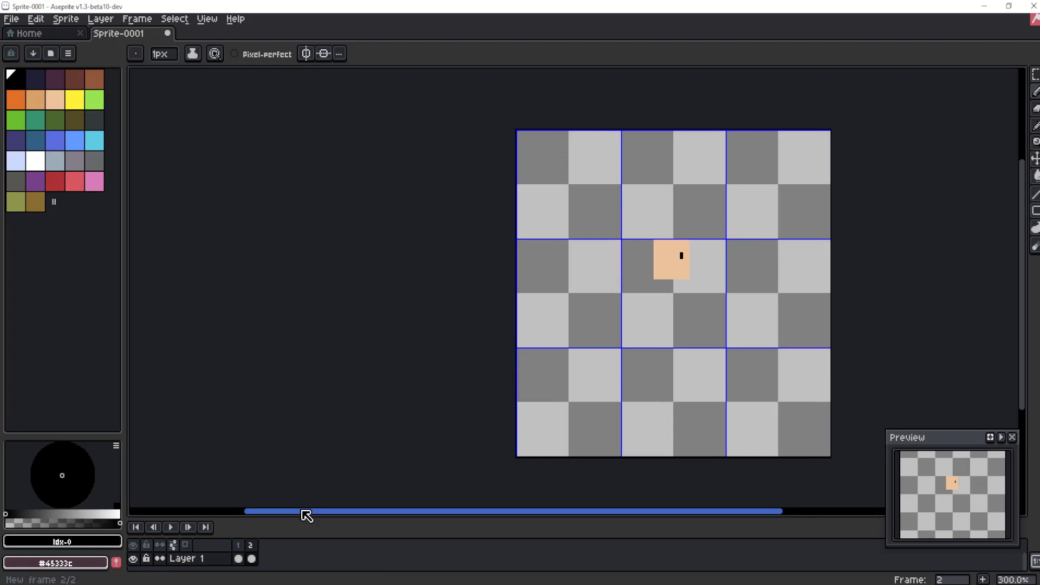
right_click(257, 548)
left_click(293, 529)
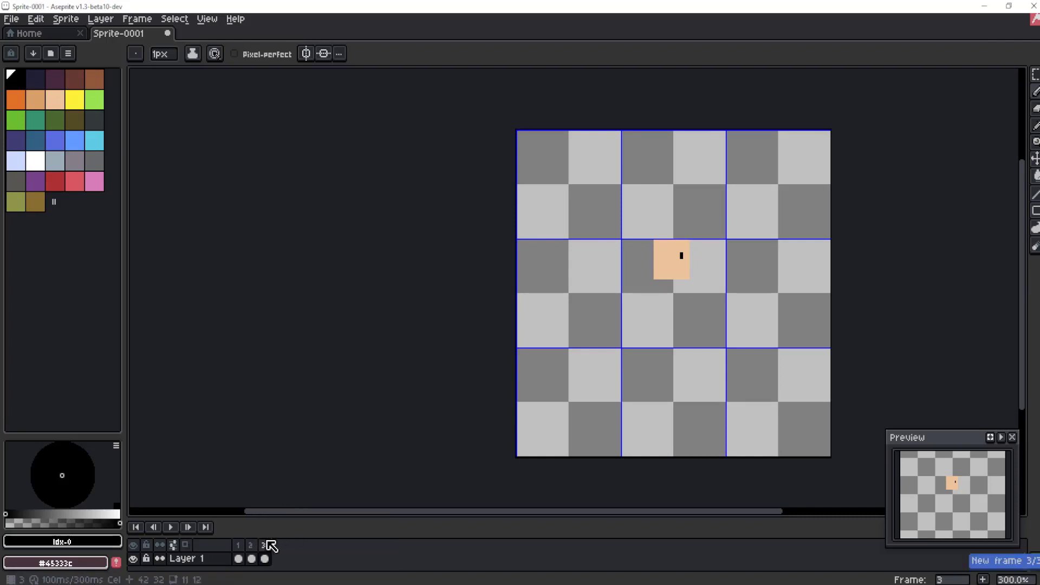
right_click(271, 546)
left_click(301, 505)
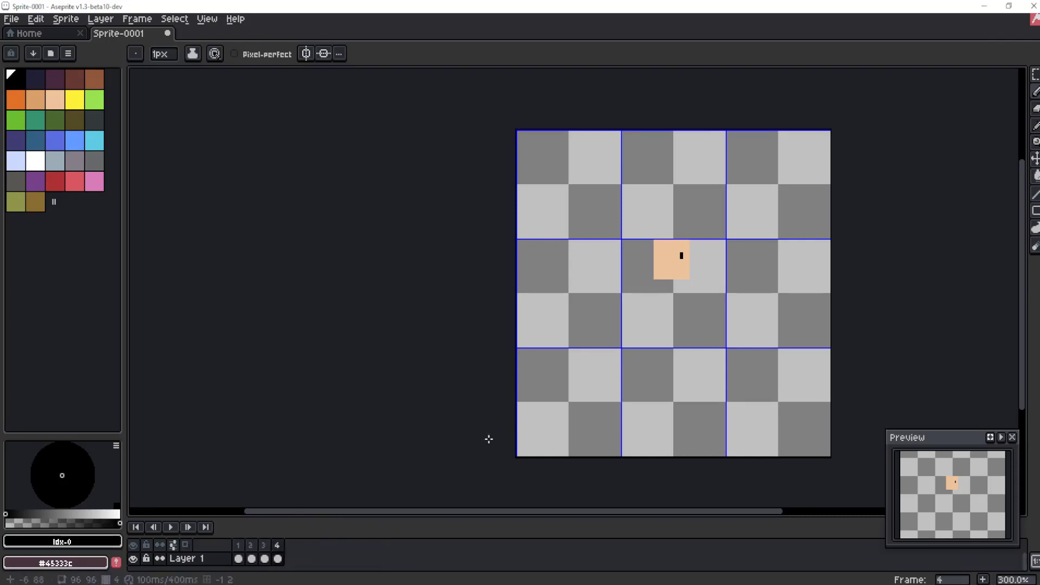
- Play the four-frame animation twice, stopping it each time
left_click(172, 527)
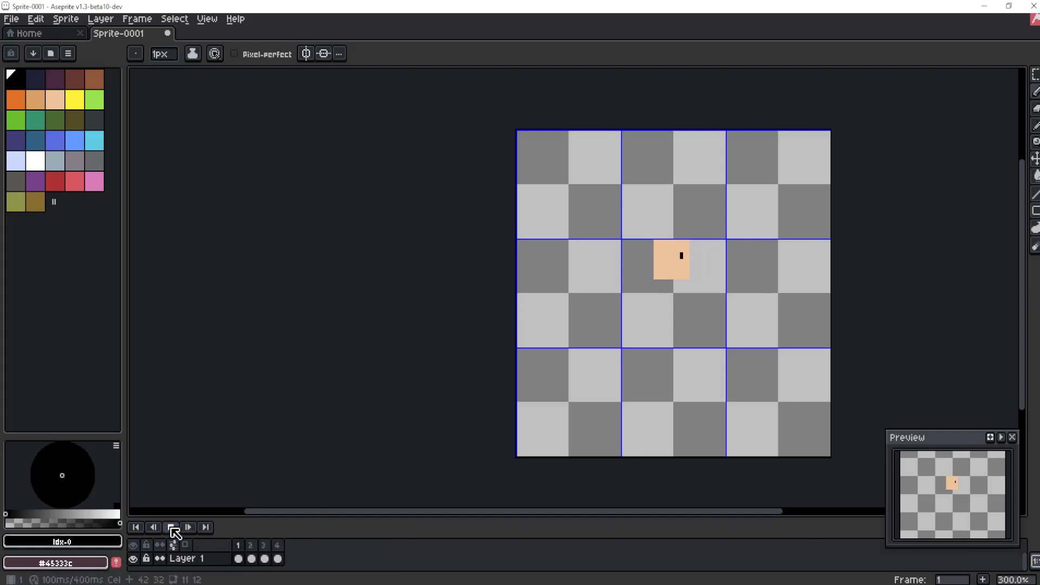
left_click(173, 528)
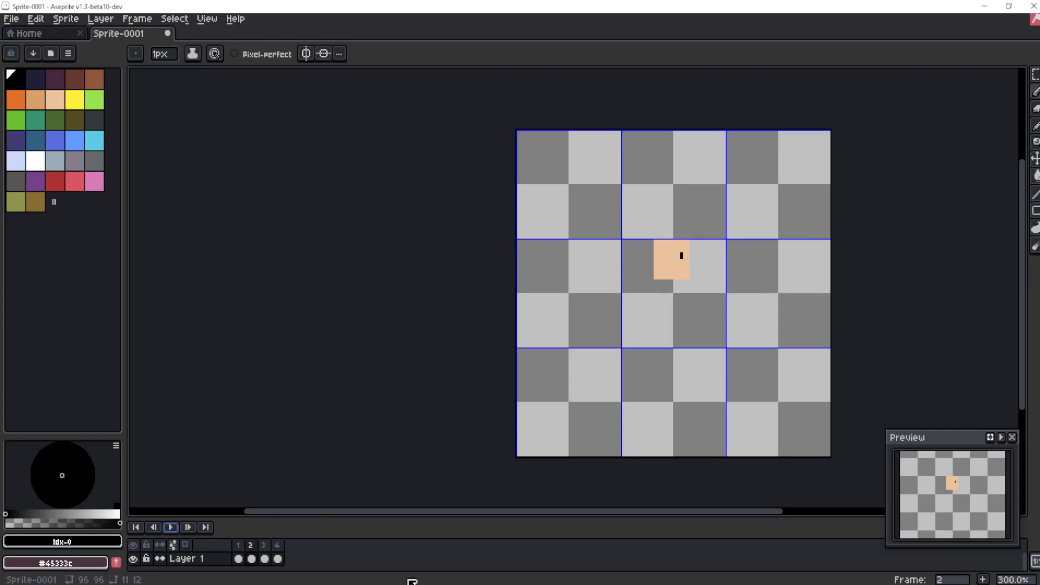
left_click(171, 527)
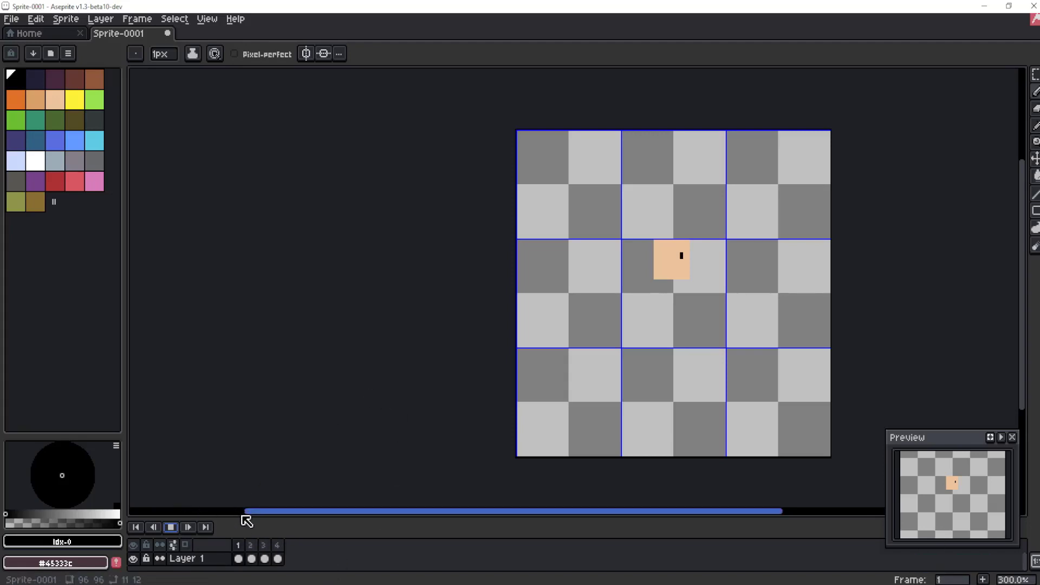
left_click(179, 528)
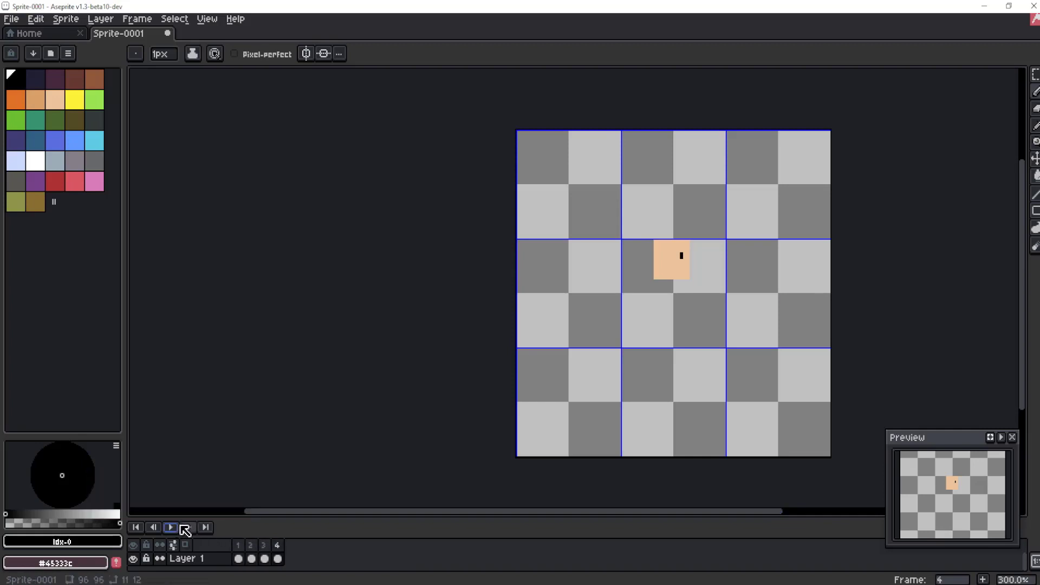
left_click(250, 545)
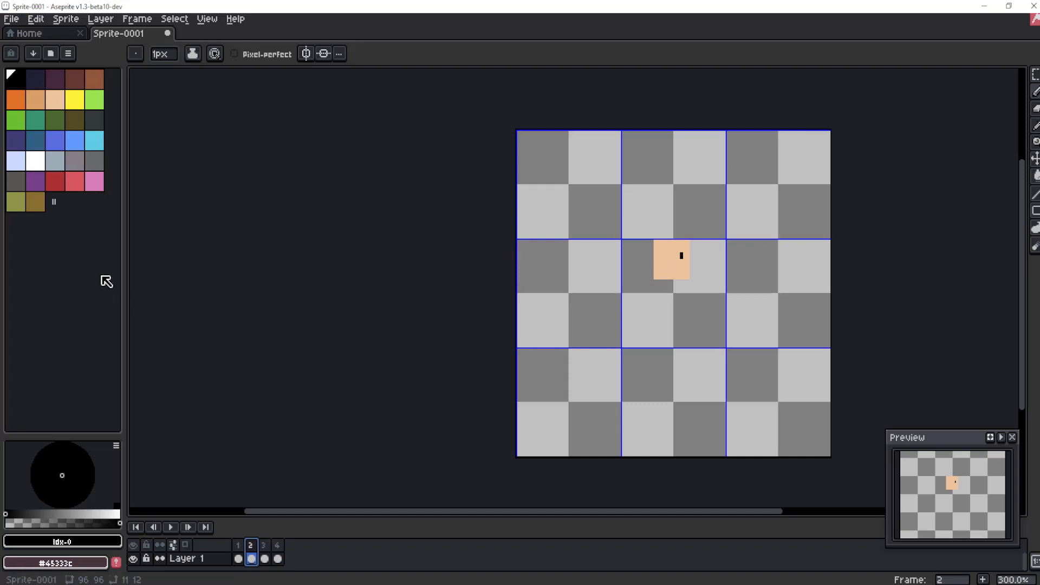
left_click(1035, 74)
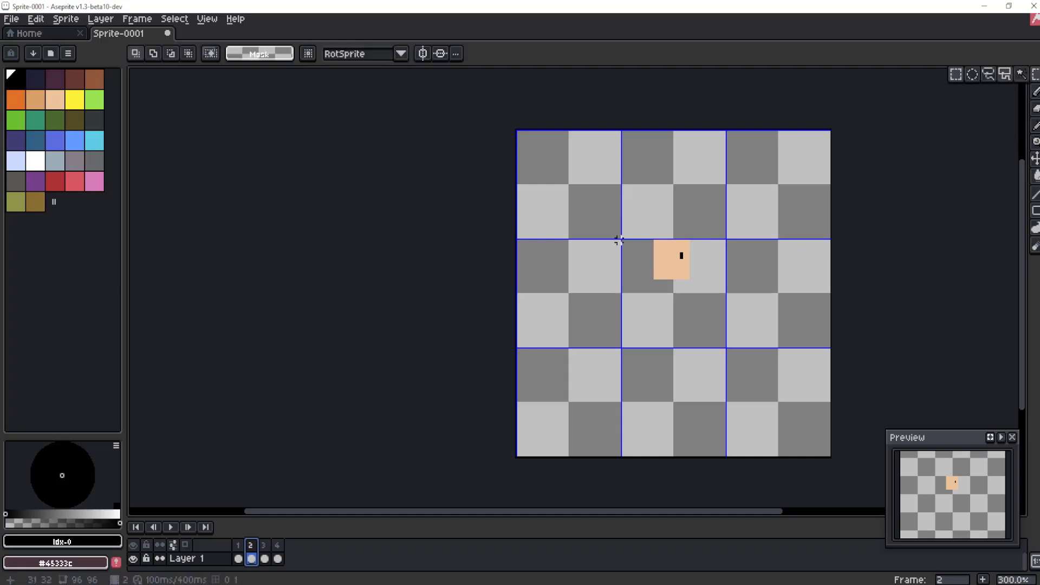
left_click_drag(641, 223, 697, 295)
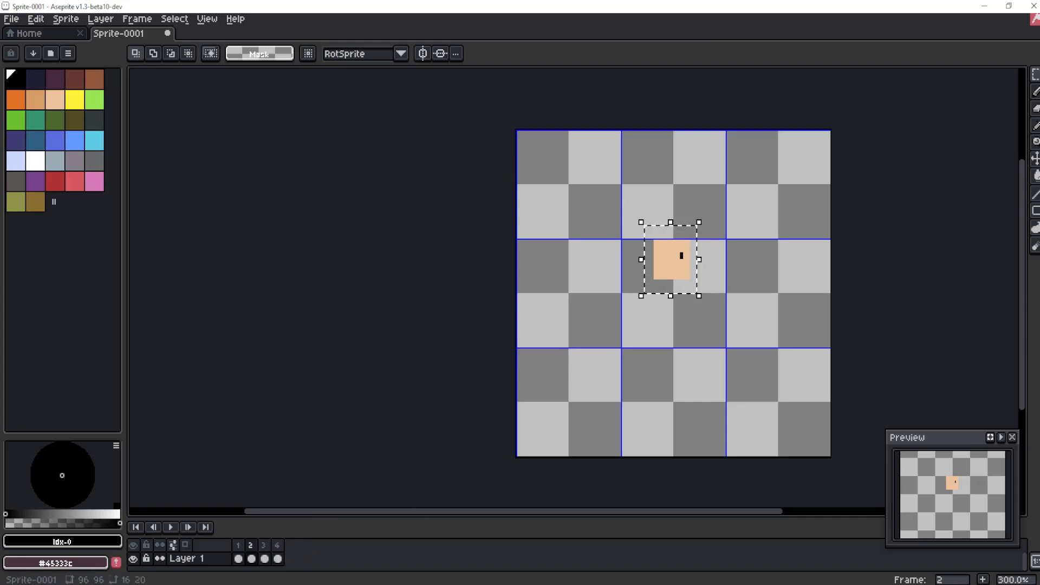
left_click(265, 557)
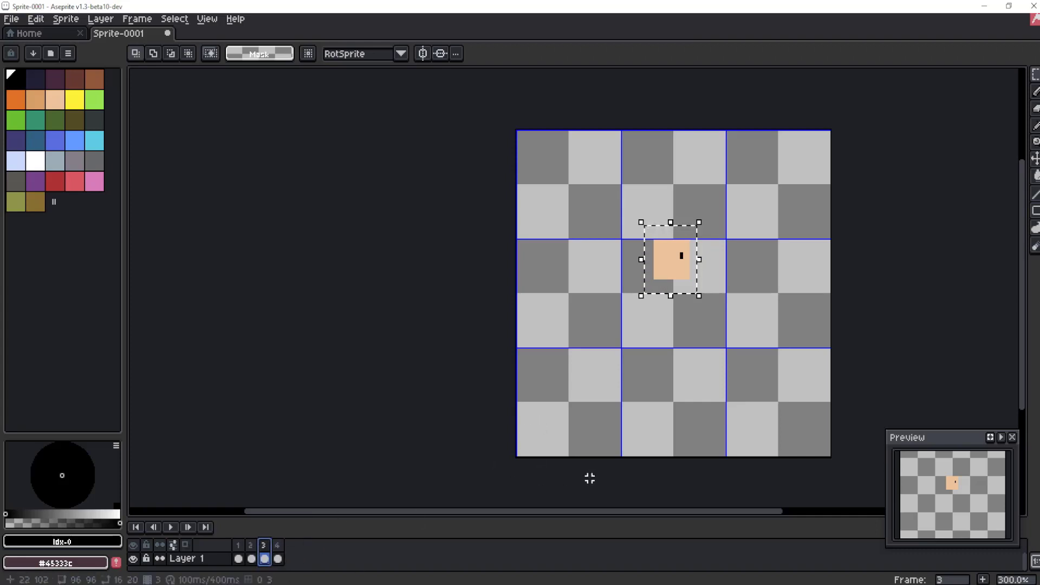
key("ctrl+d")
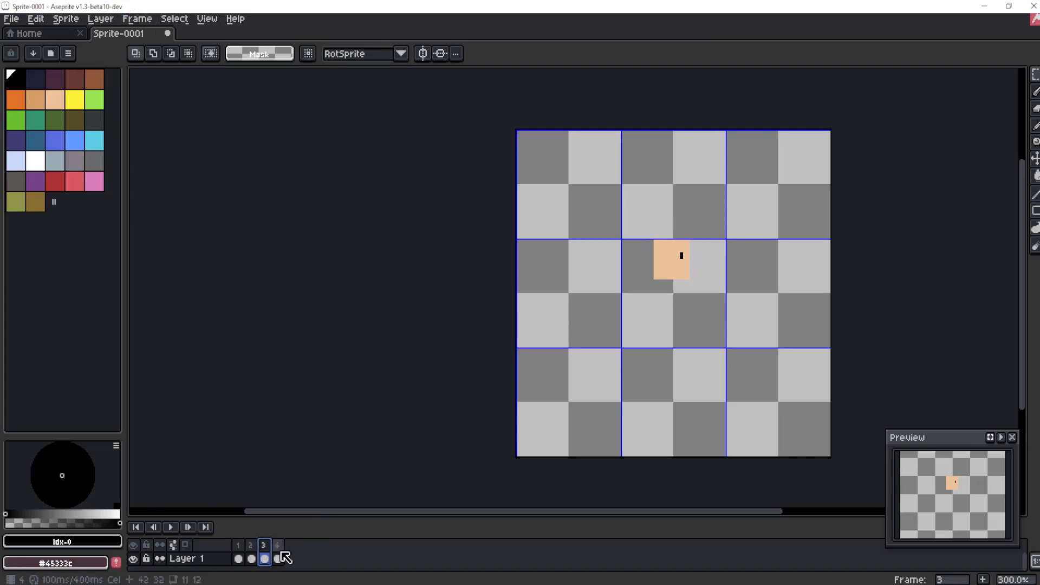
- Delete frames 3 and 4 from the timeline
left_click_drag(271, 547, 277, 546)
right_click(280, 545)
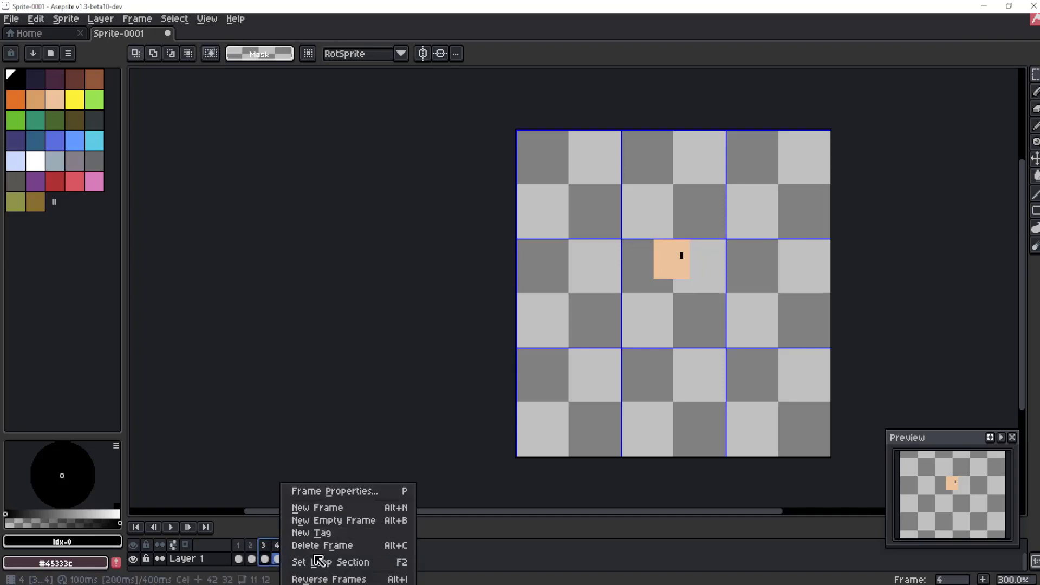
left_click(263, 544)
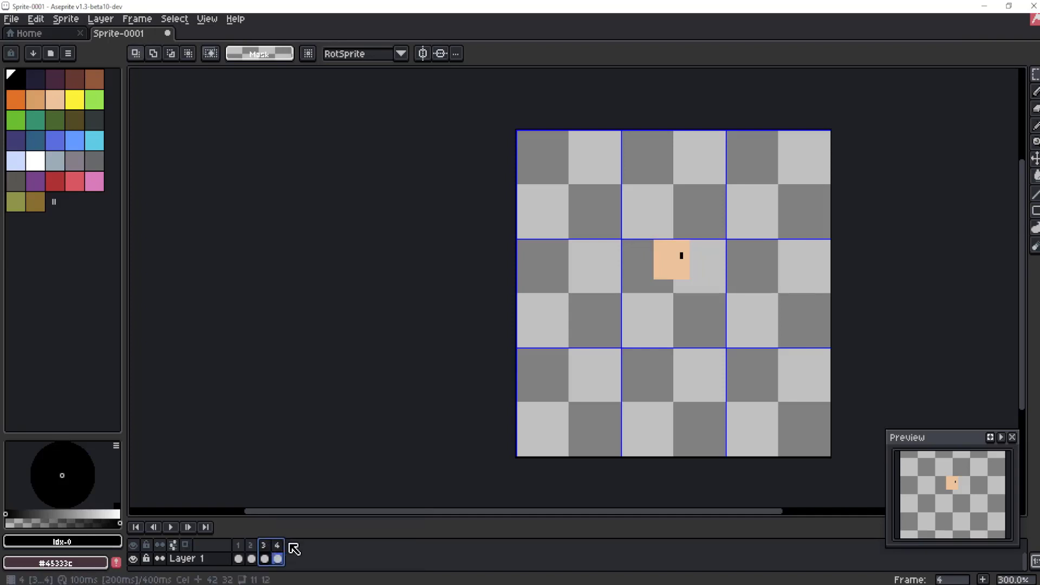
key("alt+c")
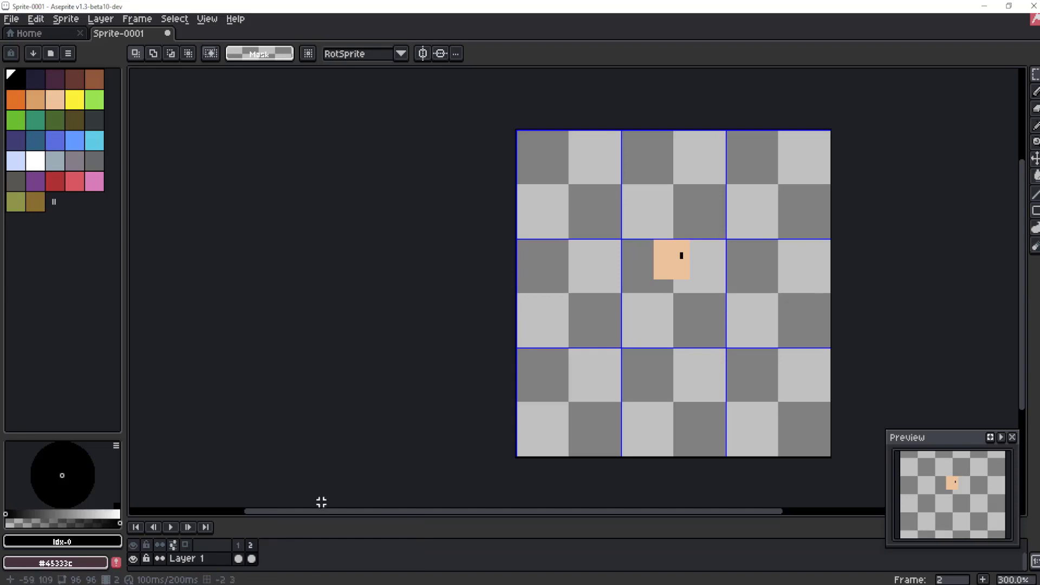
- In frame 2, select an area of 21 × 17 px around the head, shift it down one pixel, and clear the selection
left_click(239, 555)
key("Return")
left_click_drag(703, 283, 702, 291)
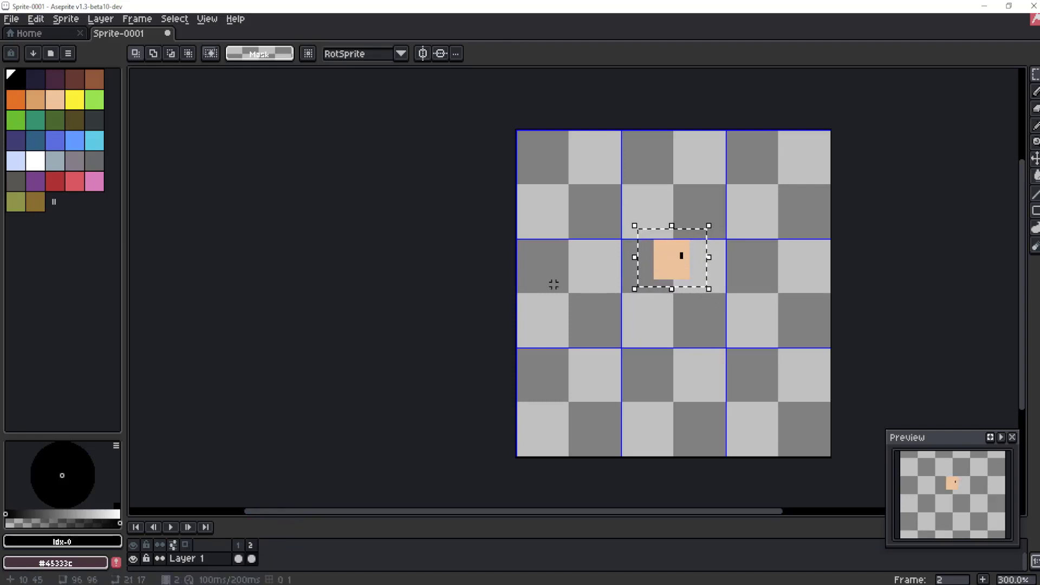
key("Down")
key("Down")
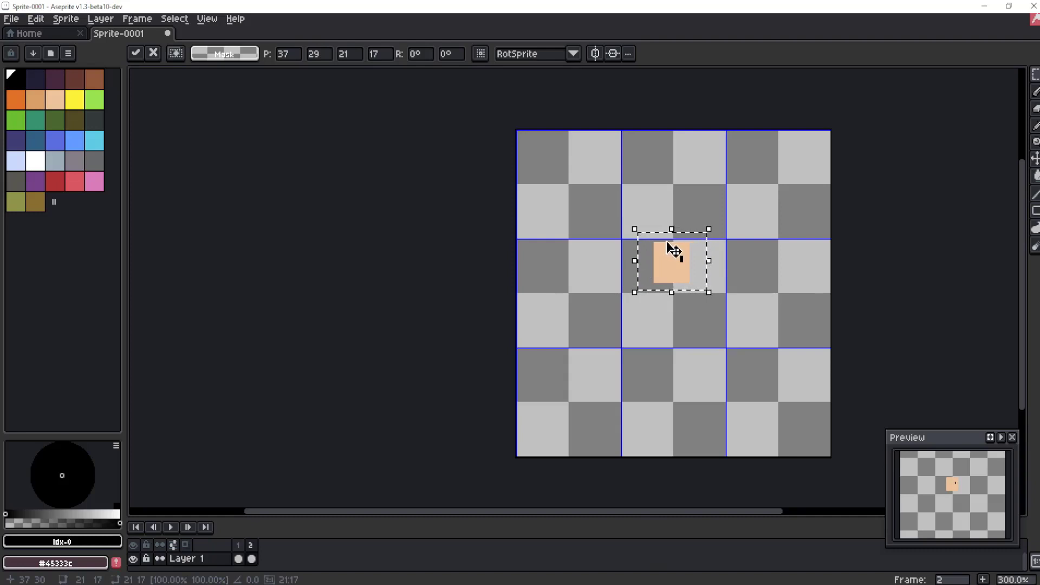
left_click(239, 552)
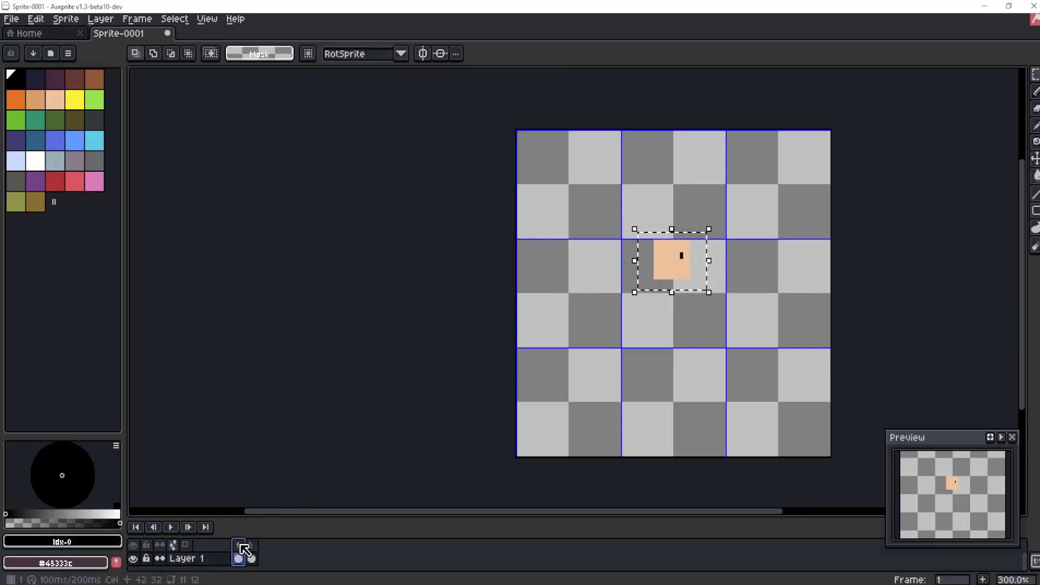
left_click(254, 552)
left_click(174, 19)
left_click(225, 48)
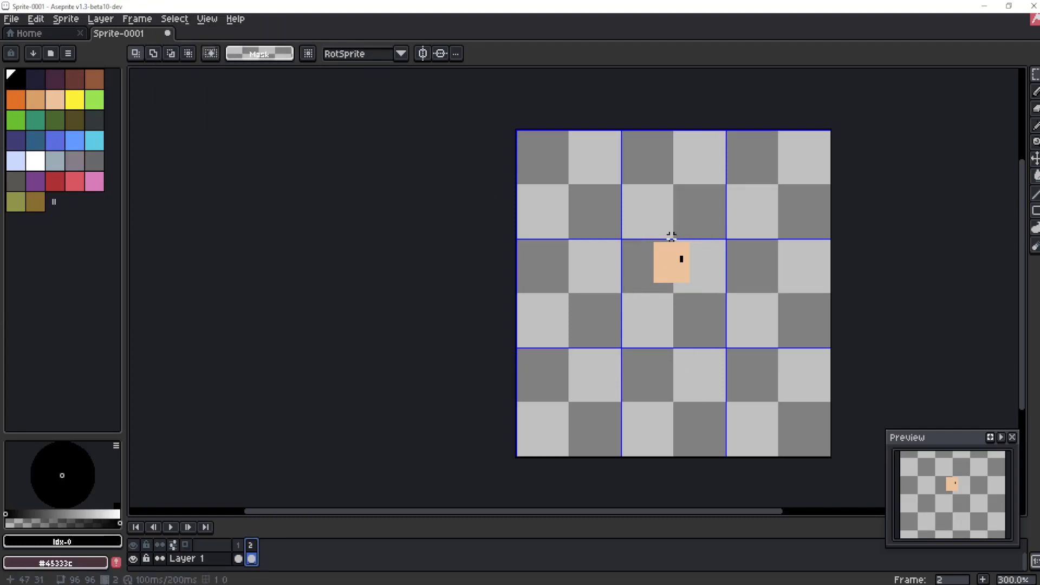
- In frame 1, select a 7 × 14 px rectangle directly below the head and fill it with light blue for the body
left_click(238, 558)
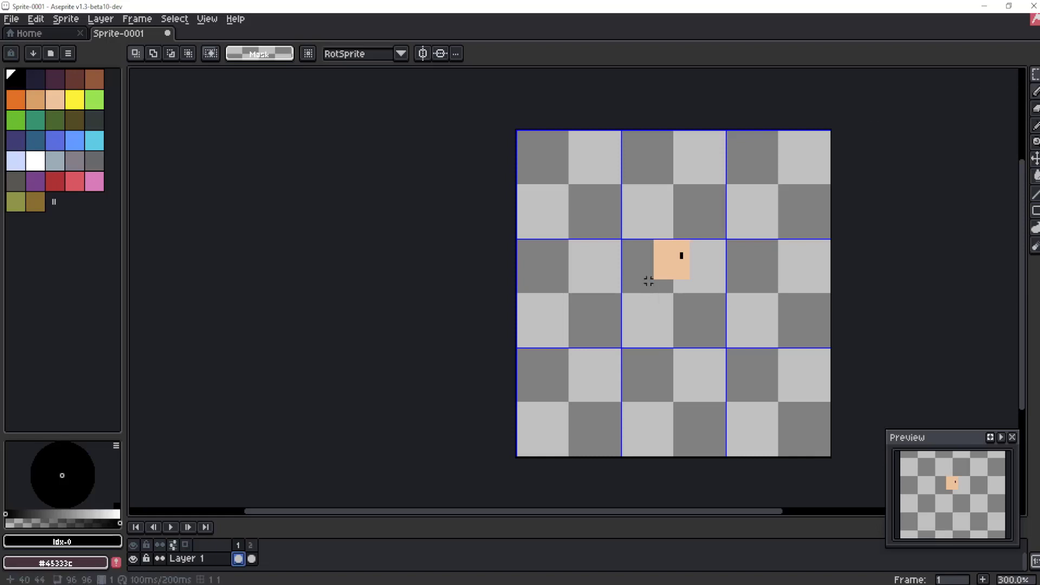
left_click_drag(662, 280, 656, 306)
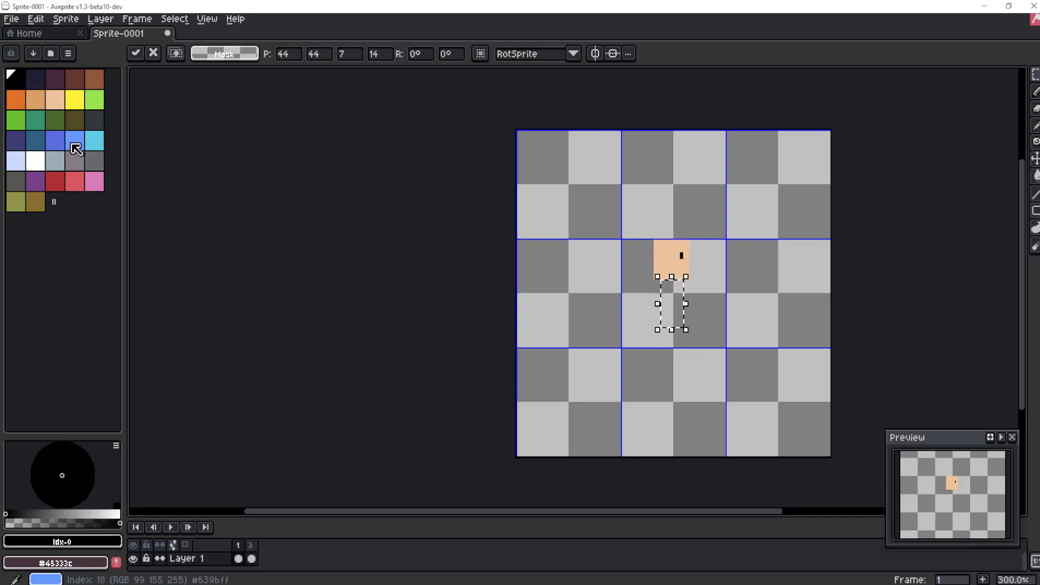
left_click(74, 141)
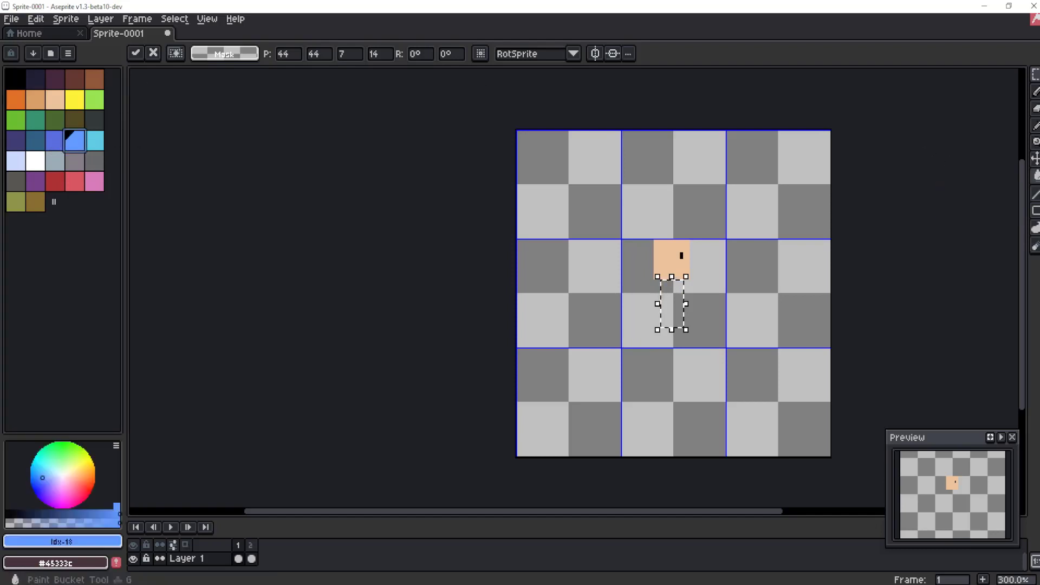
left_click(1036, 174)
left_click(673, 308)
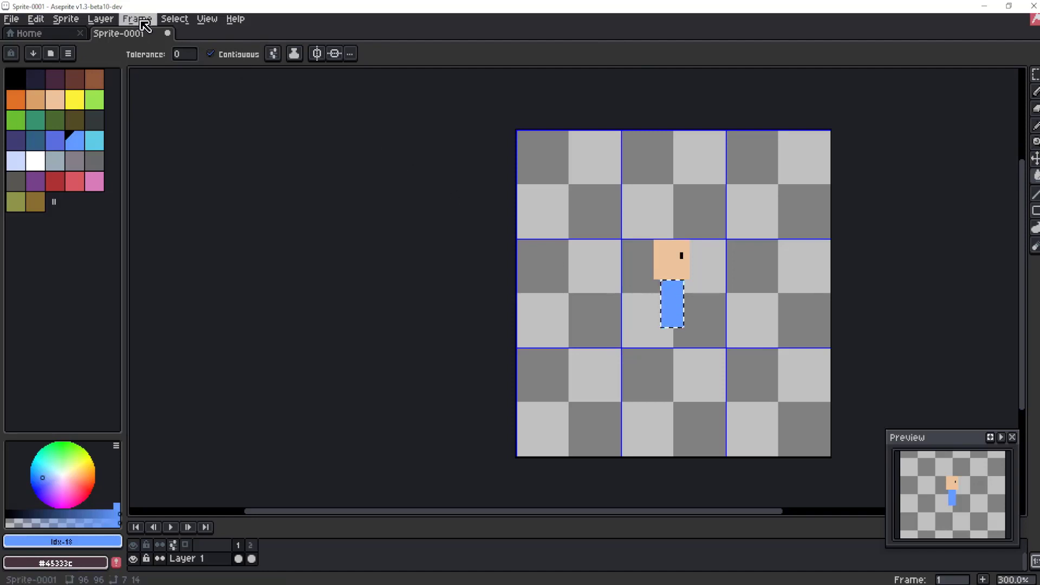
- Copy the blue body into frame 2, place it one pixel lower directly under the head, and clear the selection
left_click(36, 18)
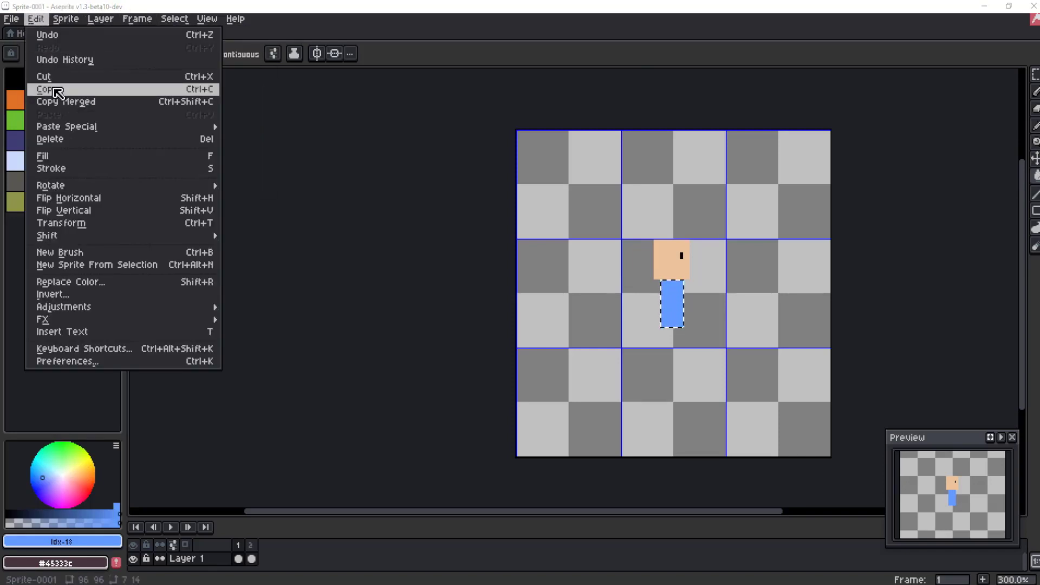
left_click(57, 90)
key("v")
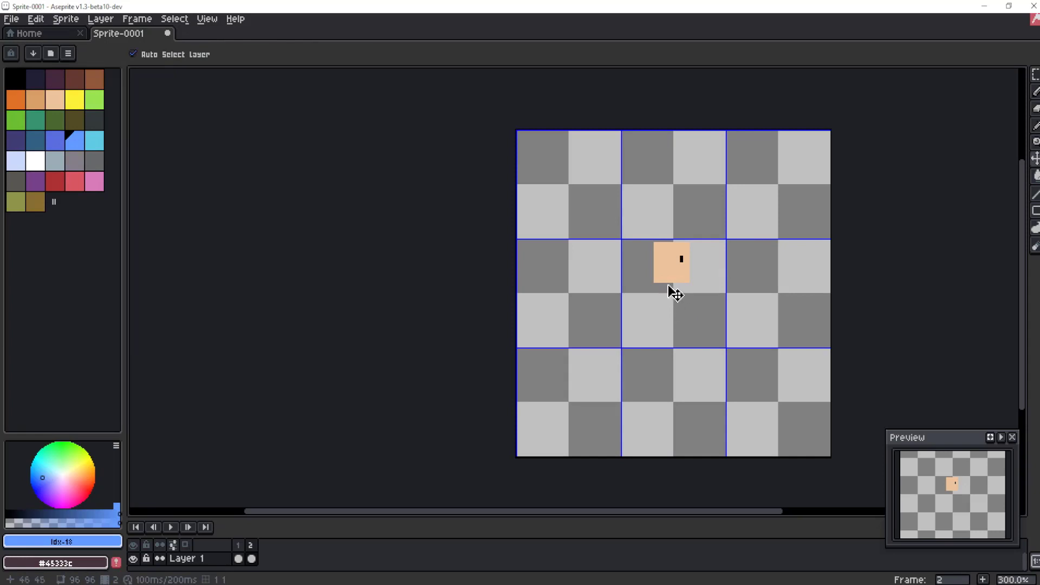
left_click(37, 19)
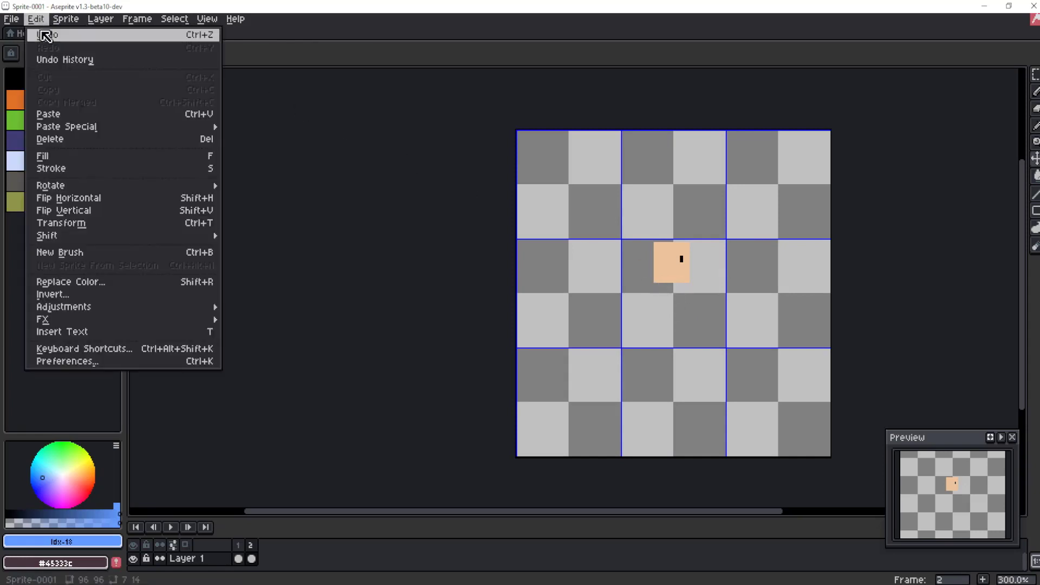
left_click(76, 114)
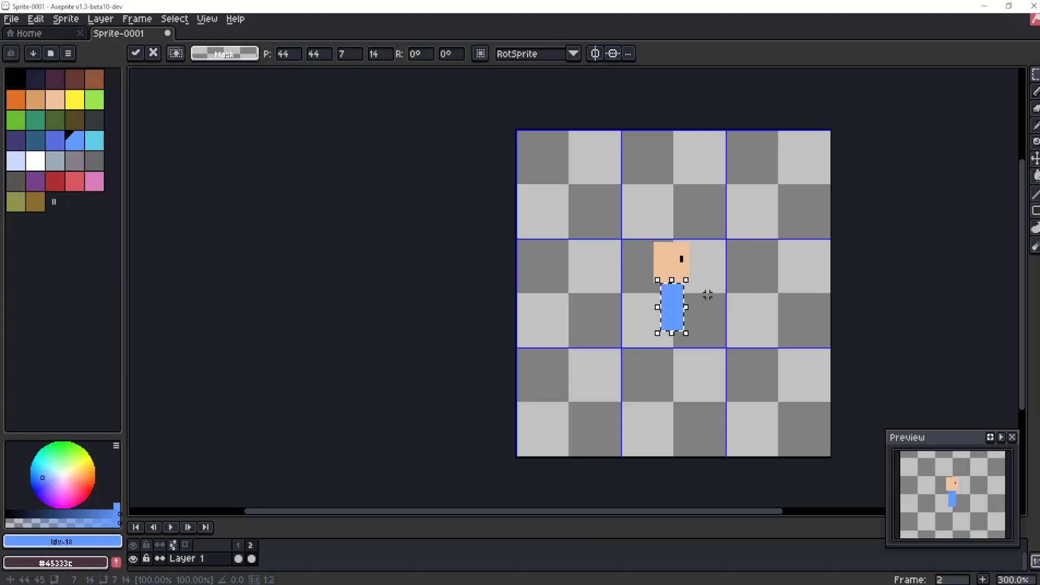
left_click(239, 548)
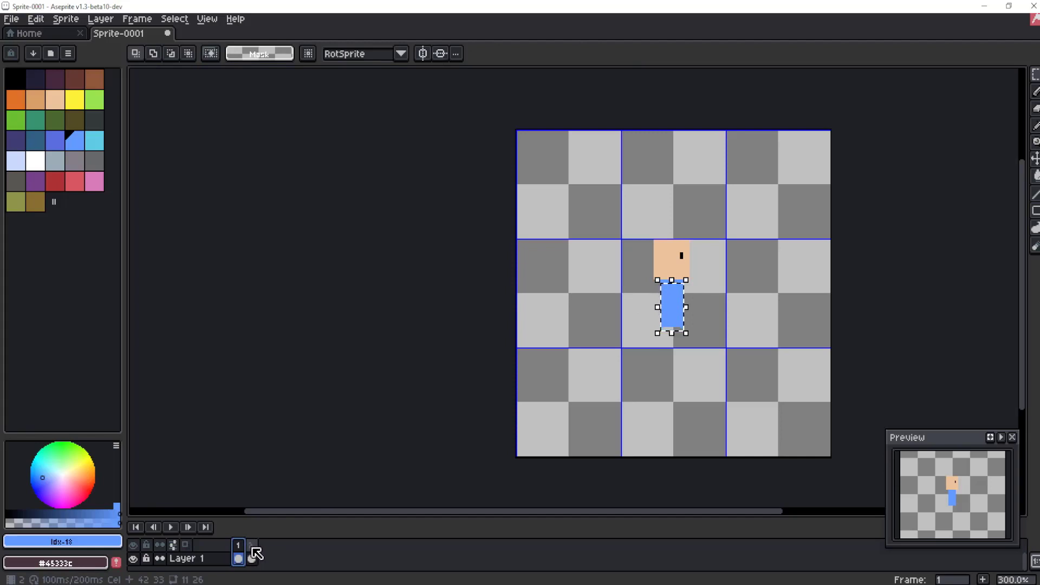
left_click(252, 546)
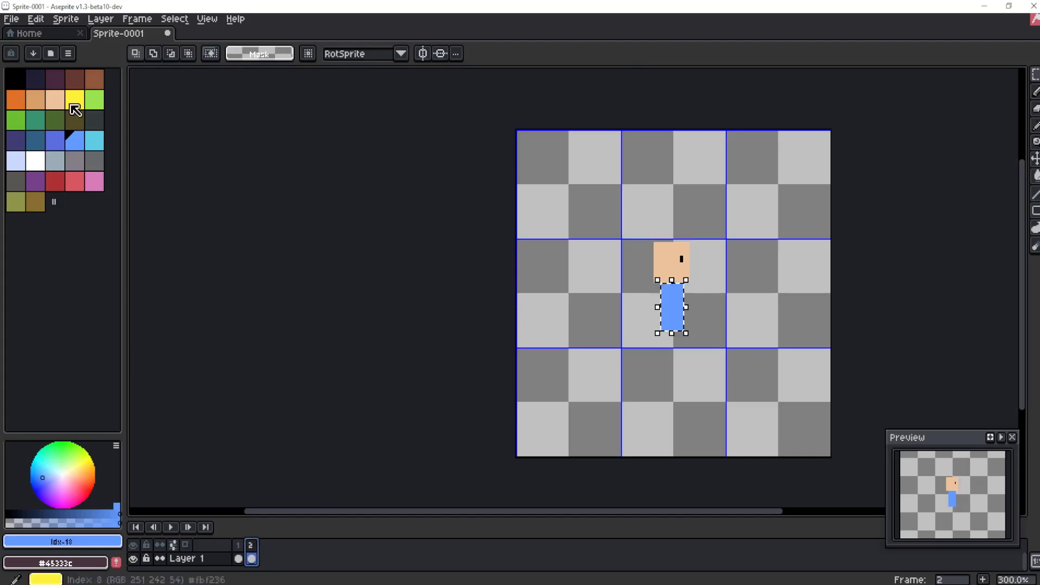
key("ctrl+d")
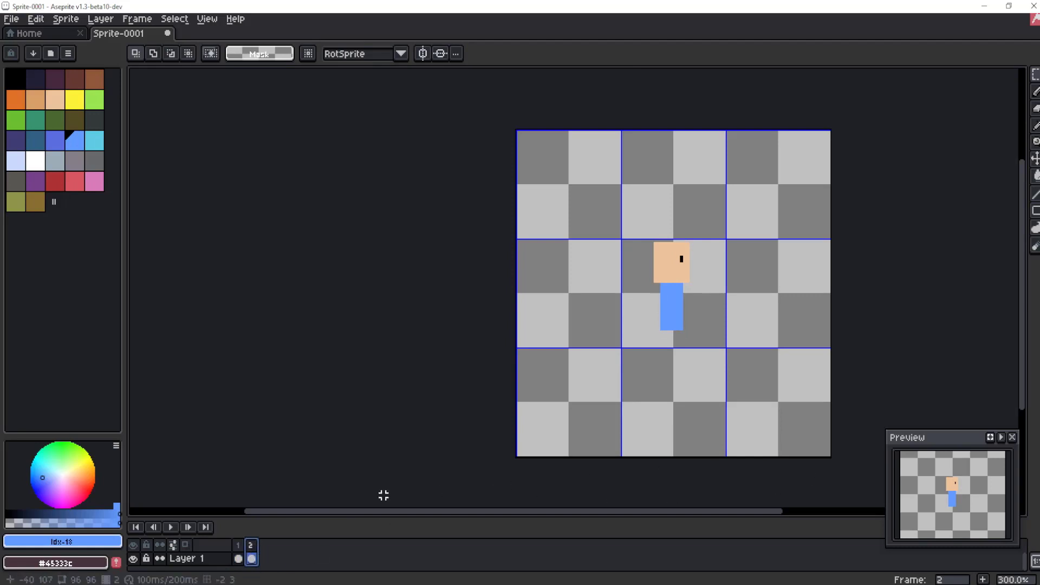
- Play and stop the two-frame animation, and switch between frames 1 and 2 to compare the character's positions
left_click(171, 529)
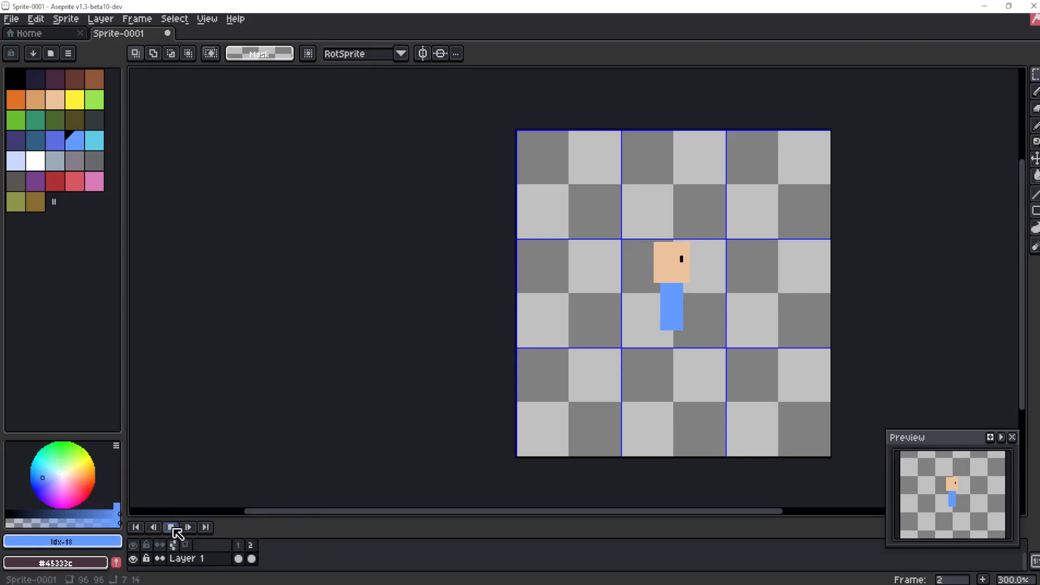
left_click(174, 528)
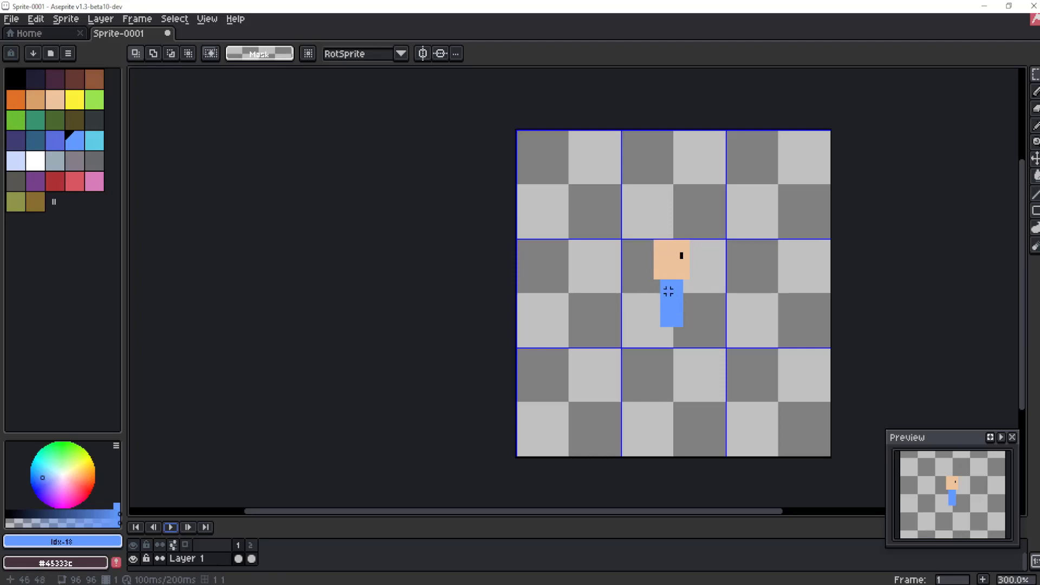
left_click(238, 558)
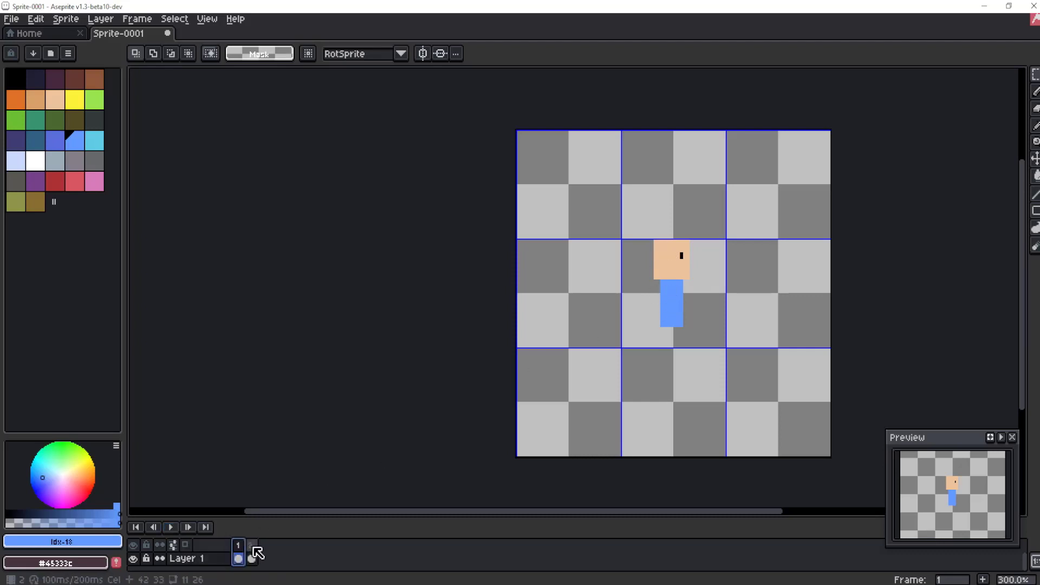
left_click(253, 554)
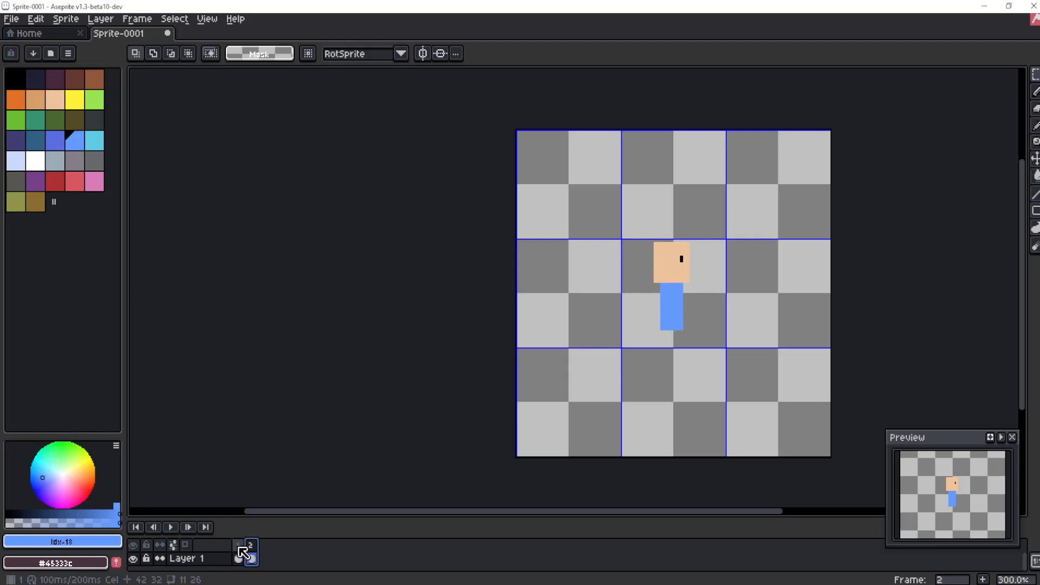
left_click(239, 555)
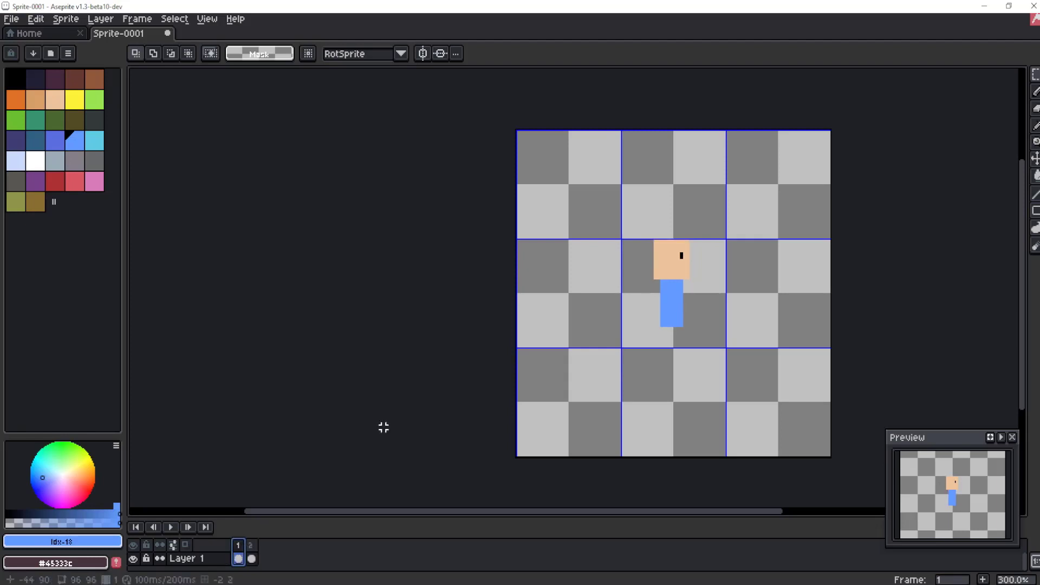
left_click(252, 544)
left_click(240, 550)
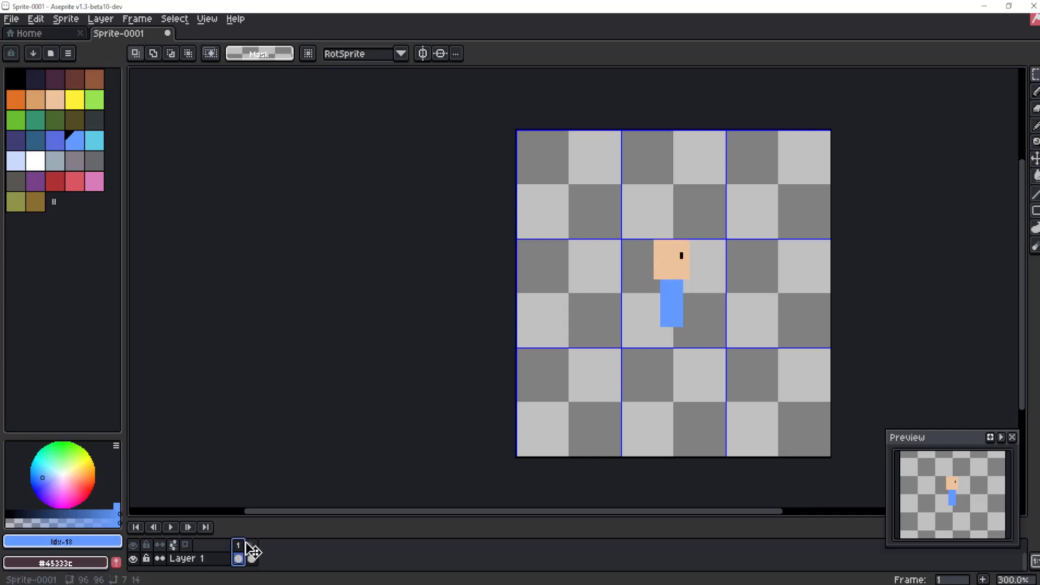
left_click(255, 550)
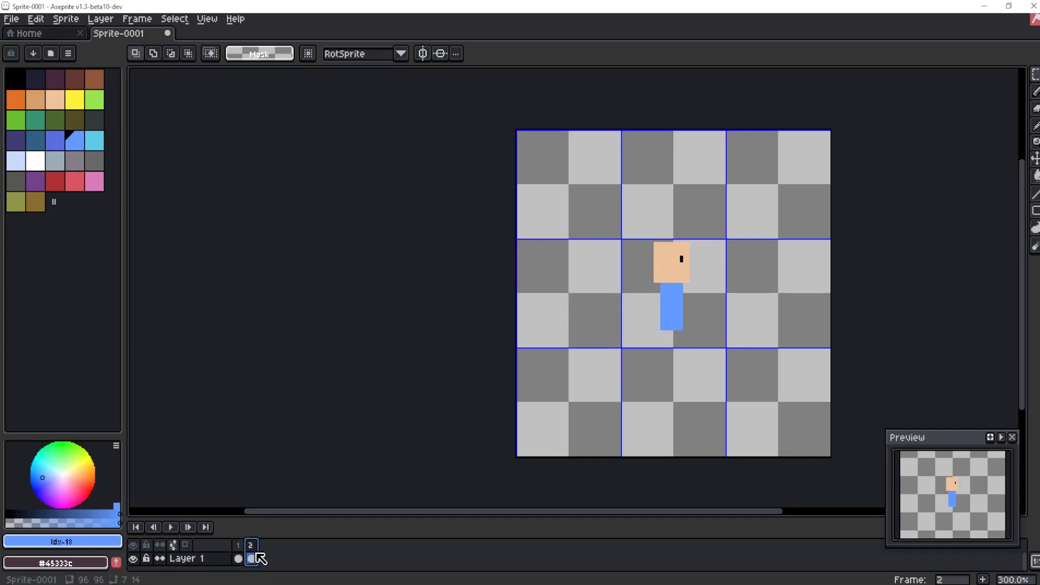
left_click(239, 551)
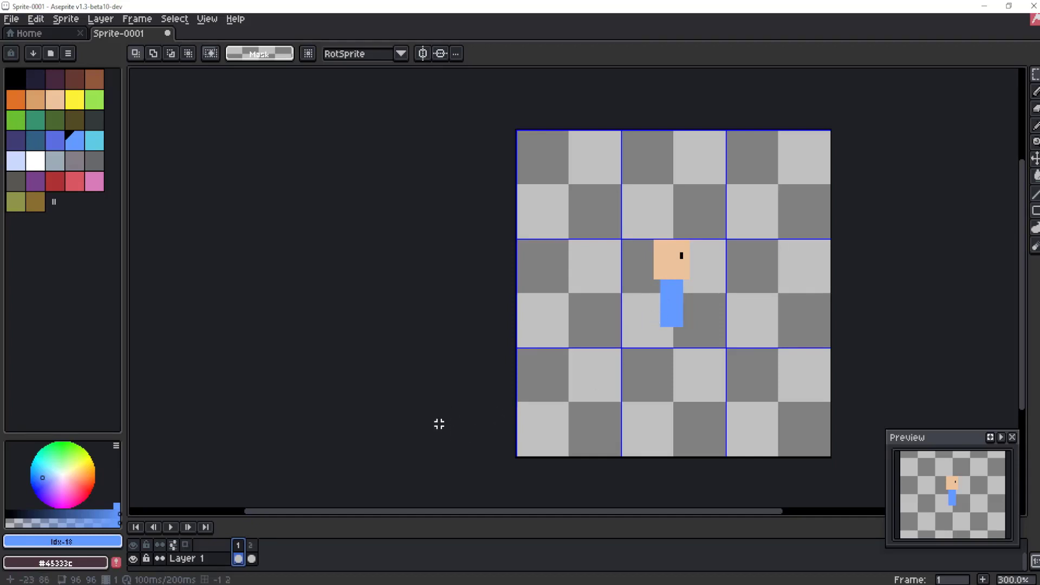
- Rename Layer 1 as "corpo"
left_click(206, 561)
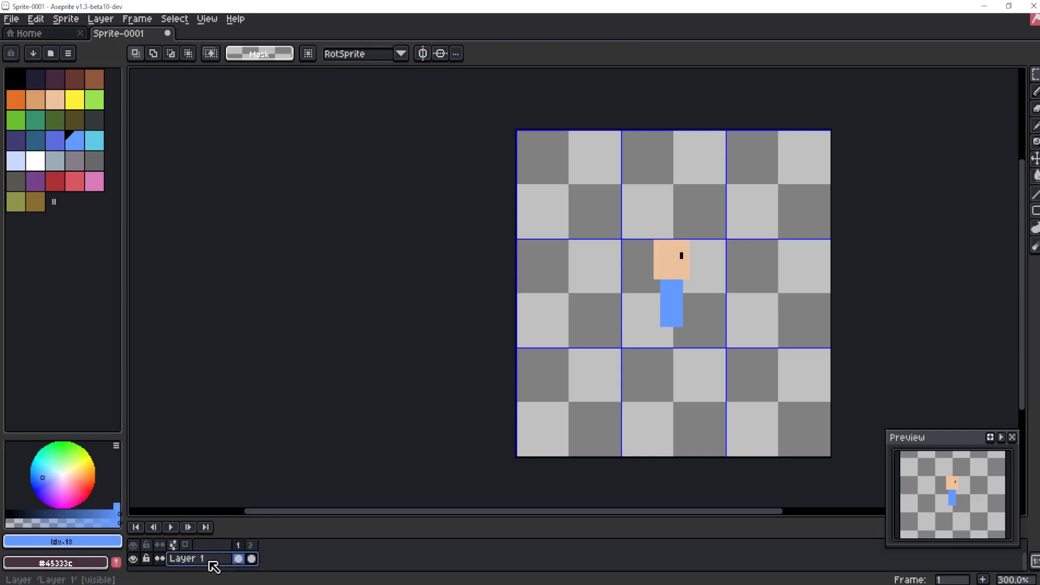
double_click(214, 565)
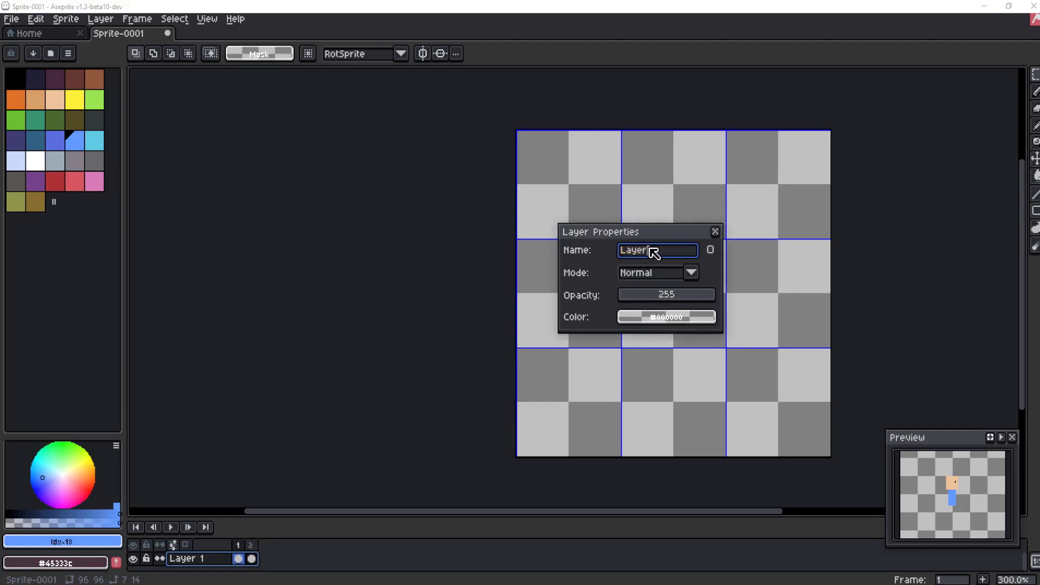
type("corpo")
key("Return")
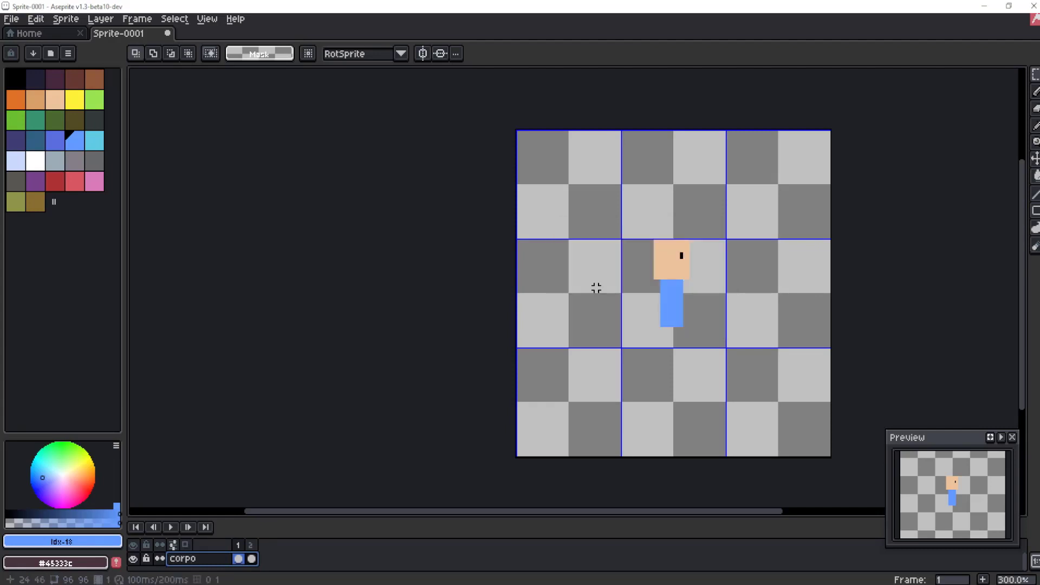
mouse_move(217, 560)
left_mouse_down()
mouse_move(202, 560)
mouse_move(206, 567)
left_mouse_up()
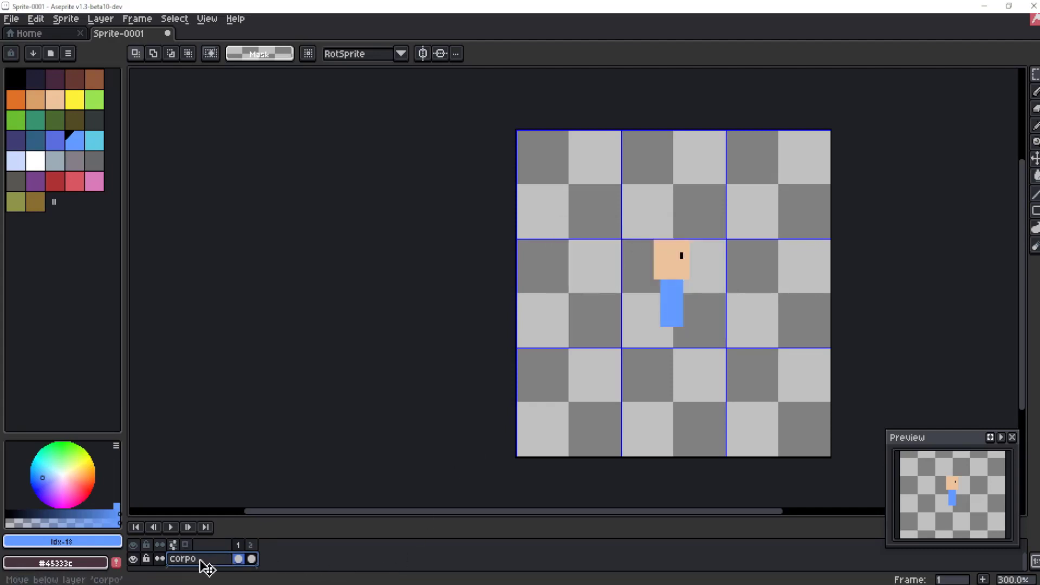
- Add a new layer above "corpo", enlarge the timeline to show both layers, and make the new layer active
right_click(201, 560)
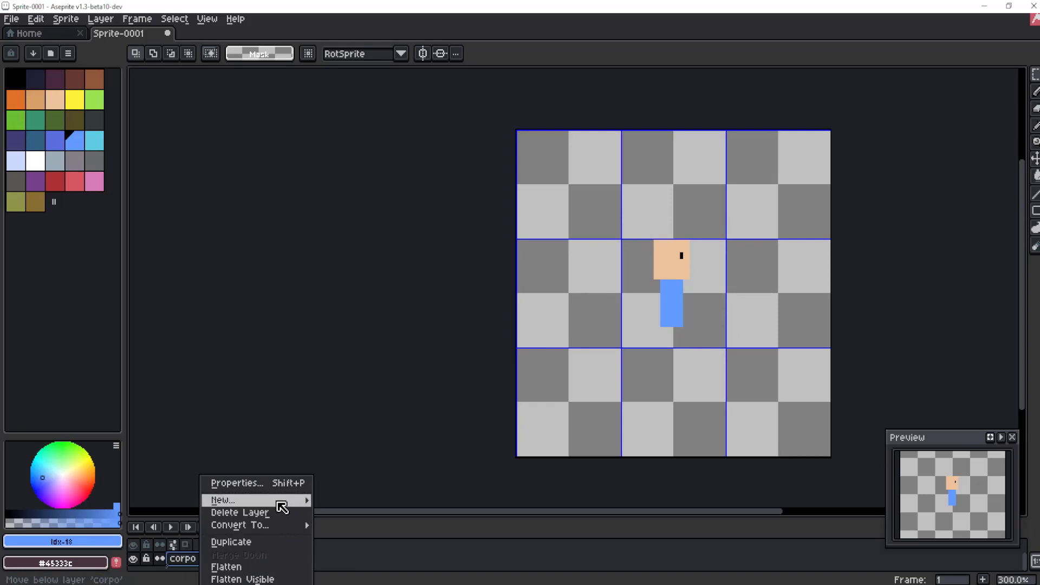
mouse_move(286, 503)
left_click(332, 500)
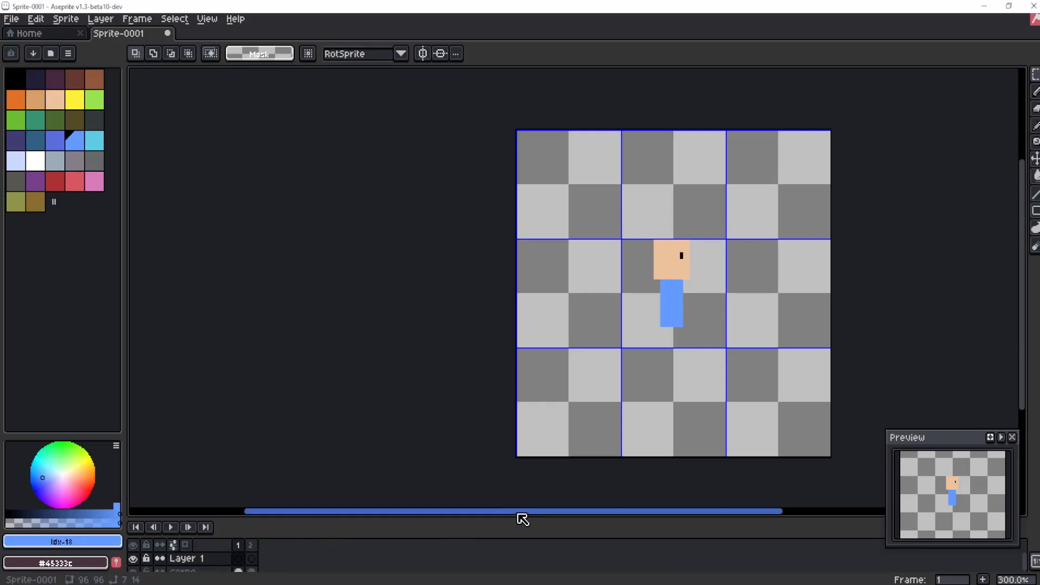
left_click_drag(519, 514, 524, 482)
left_click(200, 516)
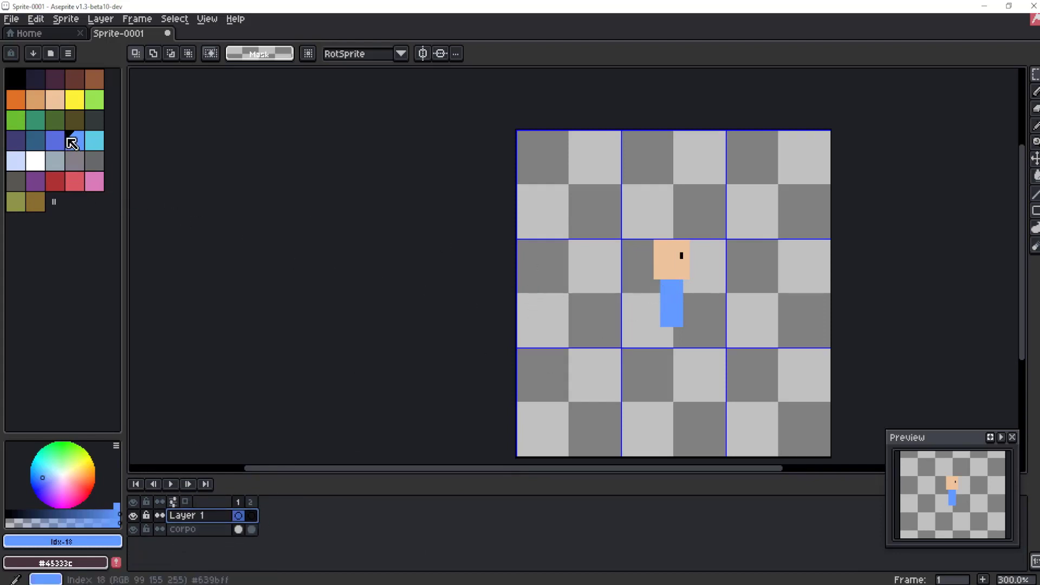
- On Layer 1, select a 3 × 10 px rectangle to the right of the body and fill it with the body's blue
key("m")
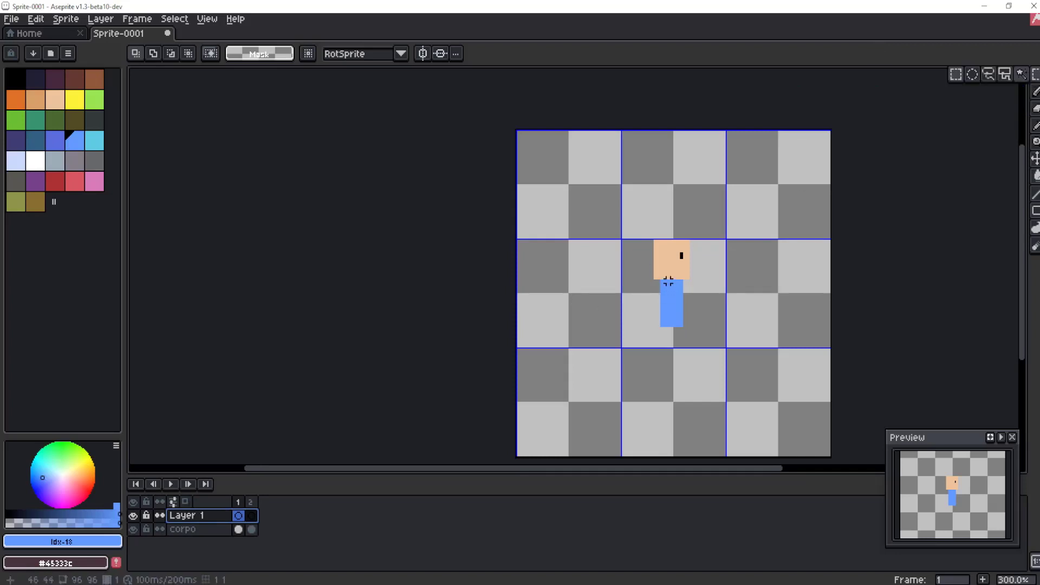
left_click_drag(708, 280, 716, 323)
scroll(717, 323, "up", 2)
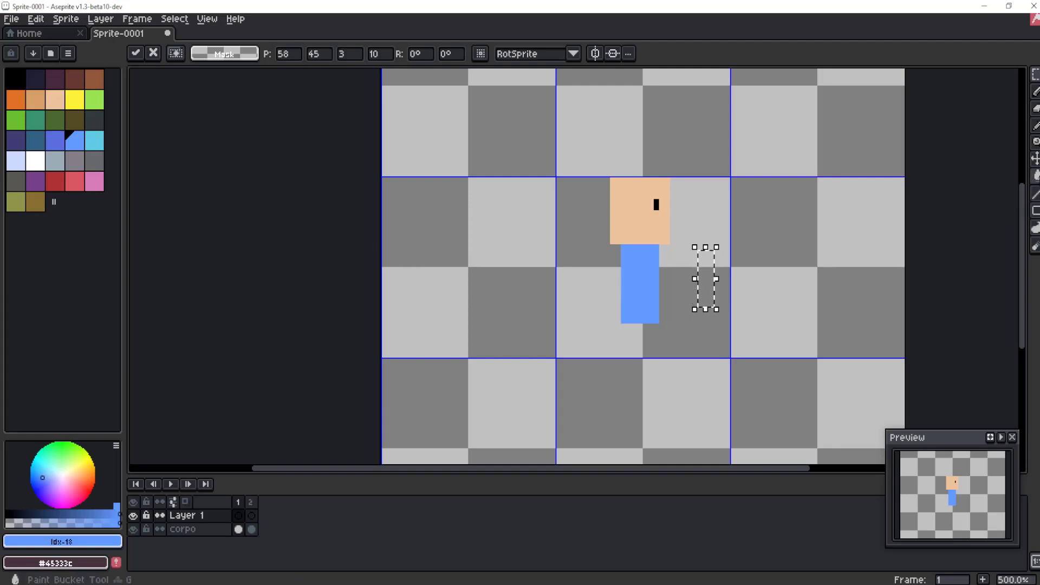
key("g")
left_click(648, 270, "alt")
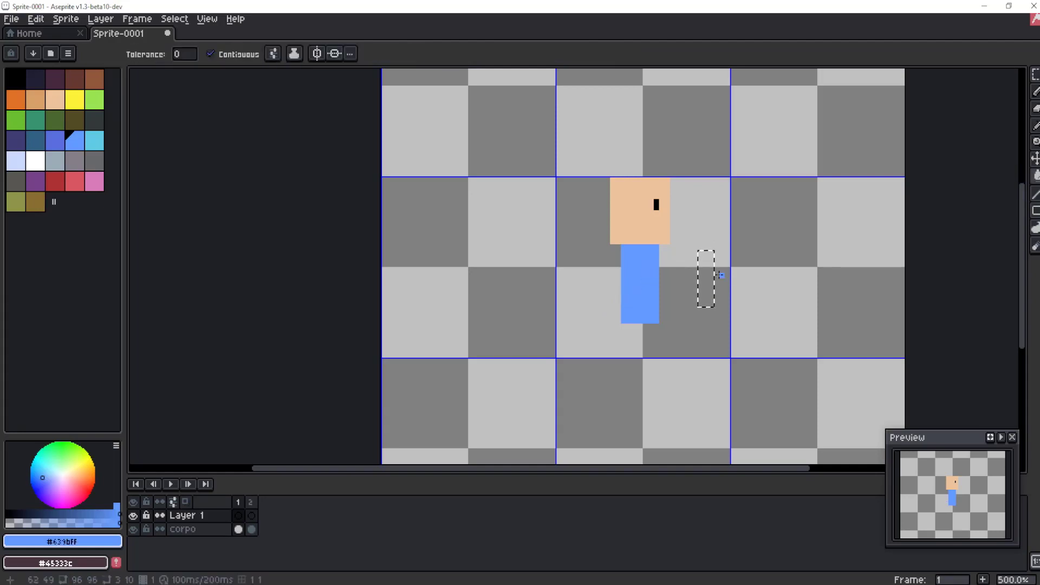
left_click(705, 281)
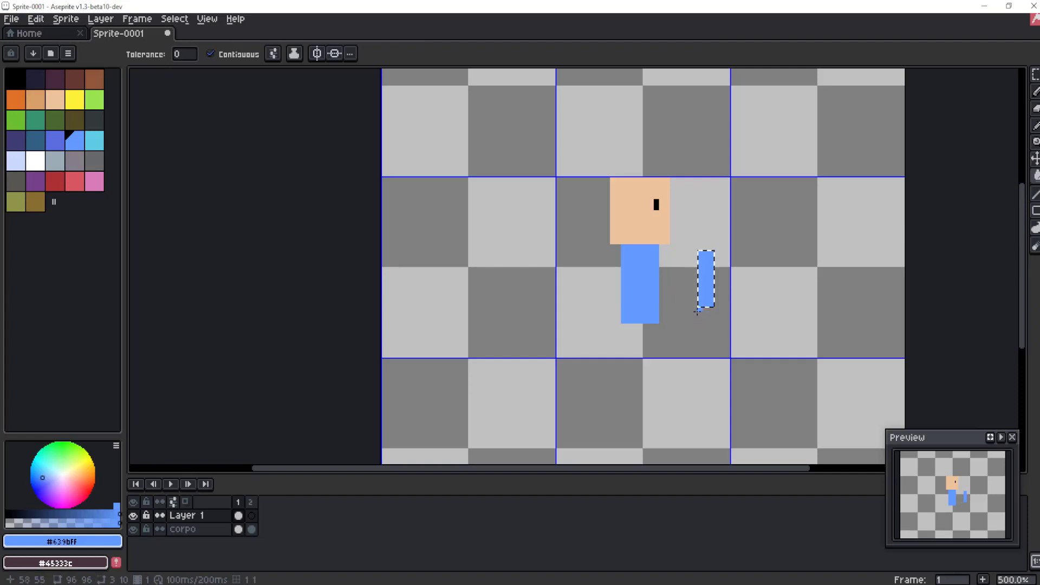
- Clear the selection and draw a hand 3 px wide and 2 px high in the head's skin colour directly below the blue sleeve
left_click(660, 242, "alt")
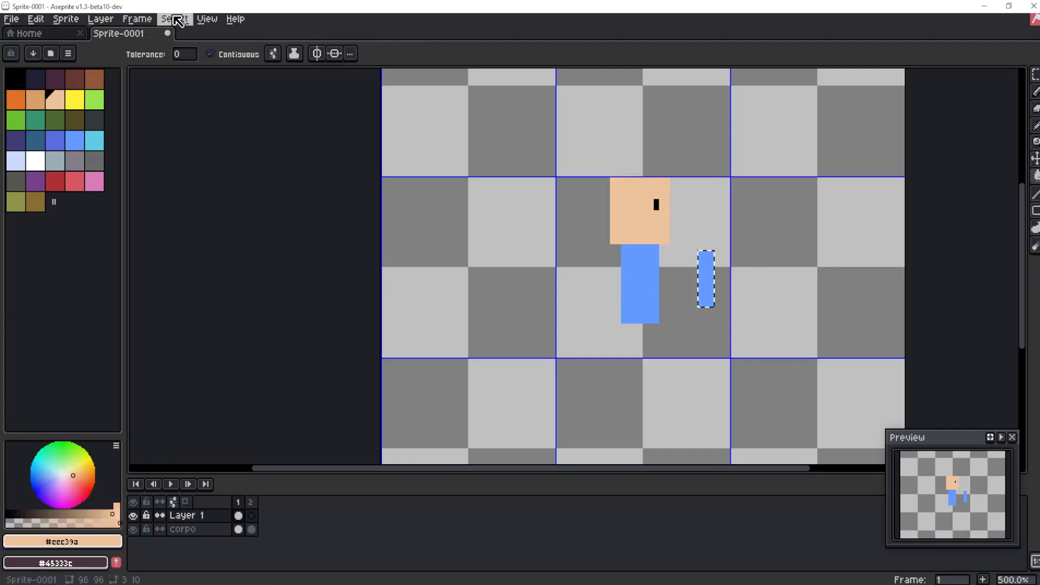
left_click(174, 18)
left_click(184, 47)
key("b")
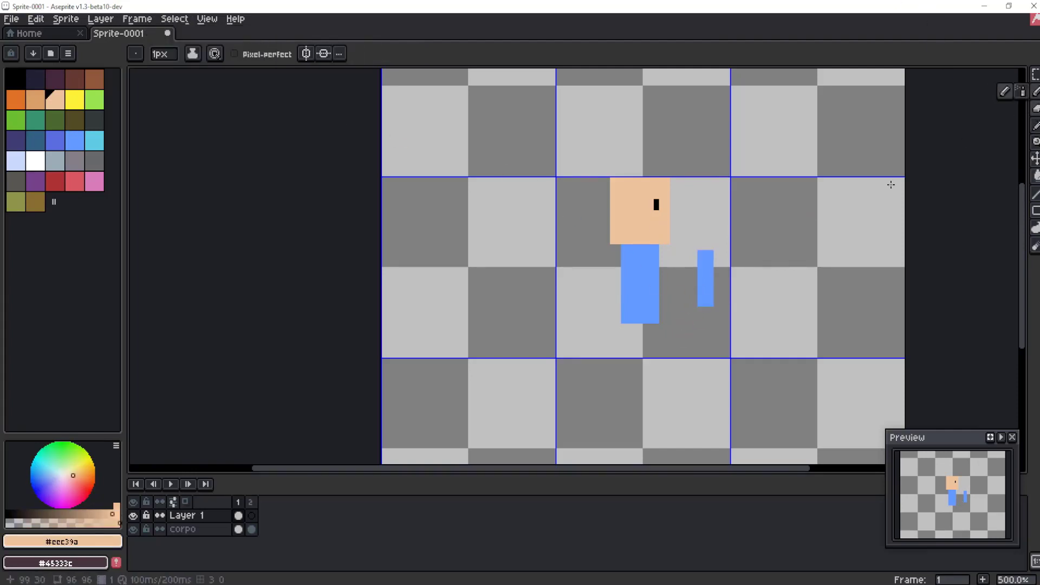
left_click_drag(700, 309, 710, 309)
left_click(701, 316)
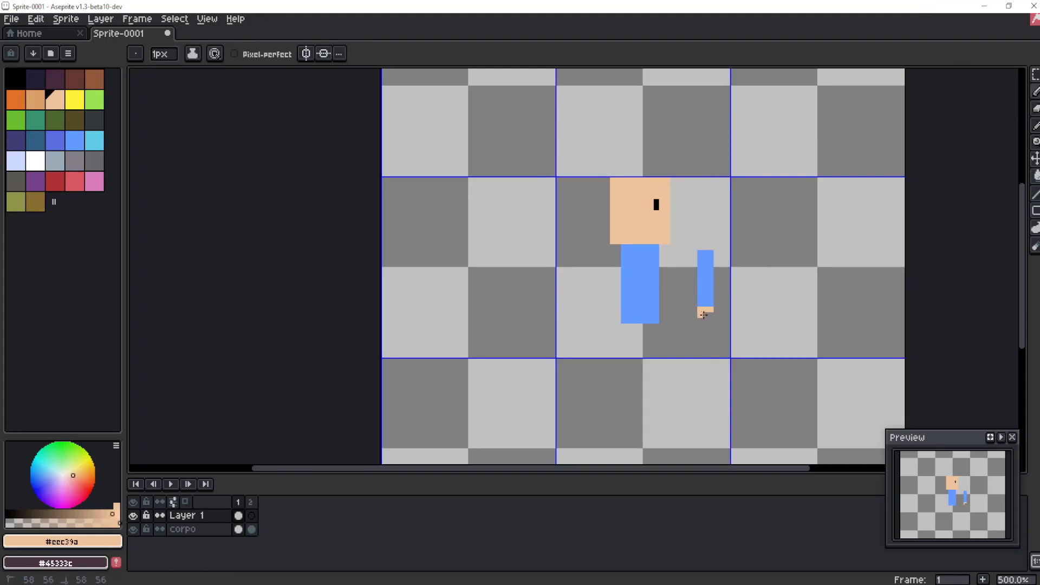
left_click(705, 321)
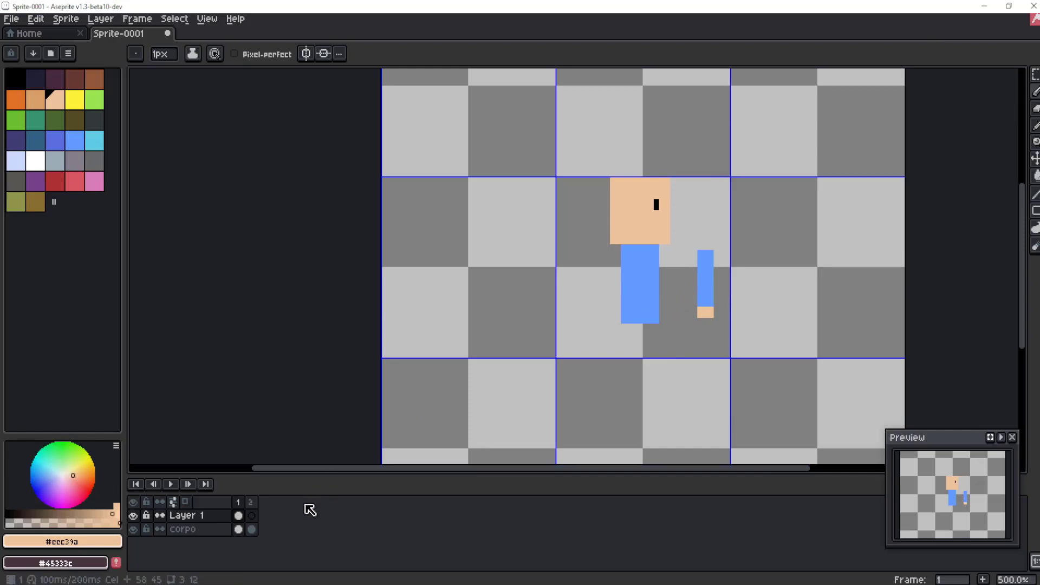
- Rename Layer 1 as "brasso_dir" and move the arm closer to the body, level with the body's top edge
left_click(197, 519)
double_click(199, 518)
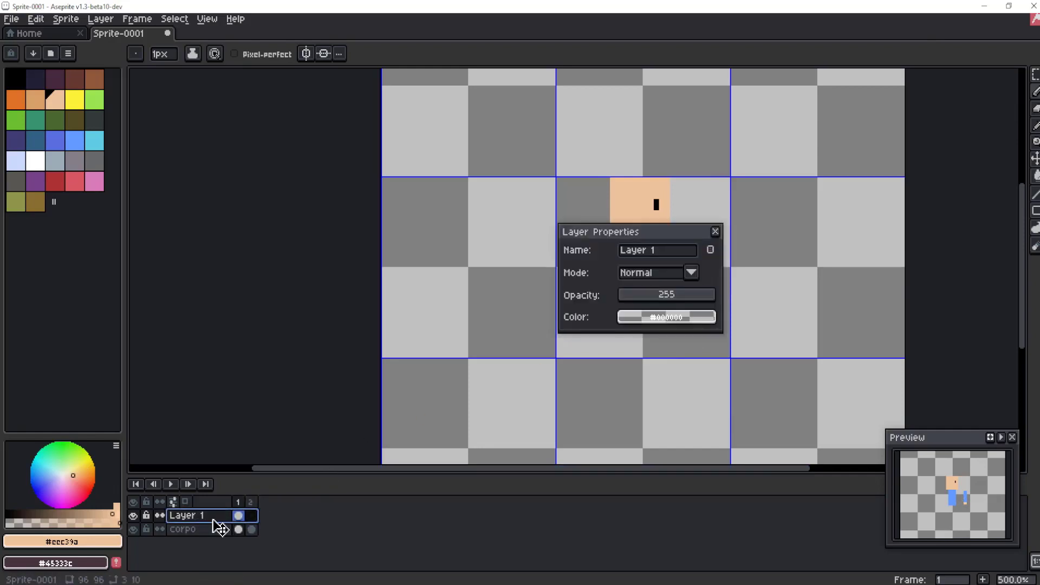
left_click(677, 252)
type("brasso_dir")
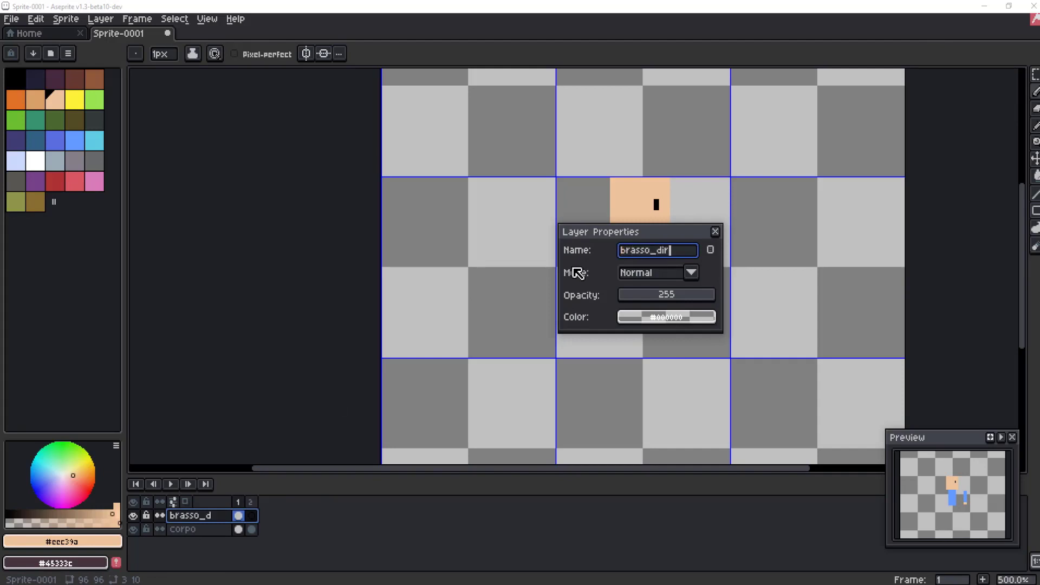
key("Return")
key("v")
mouse_move(710, 290)
left_mouse_down()
mouse_move(635, 290)
mouse_move(686, 295)
mouse_move(641, 281)
mouse_move(702, 283)
left_mouse_up()
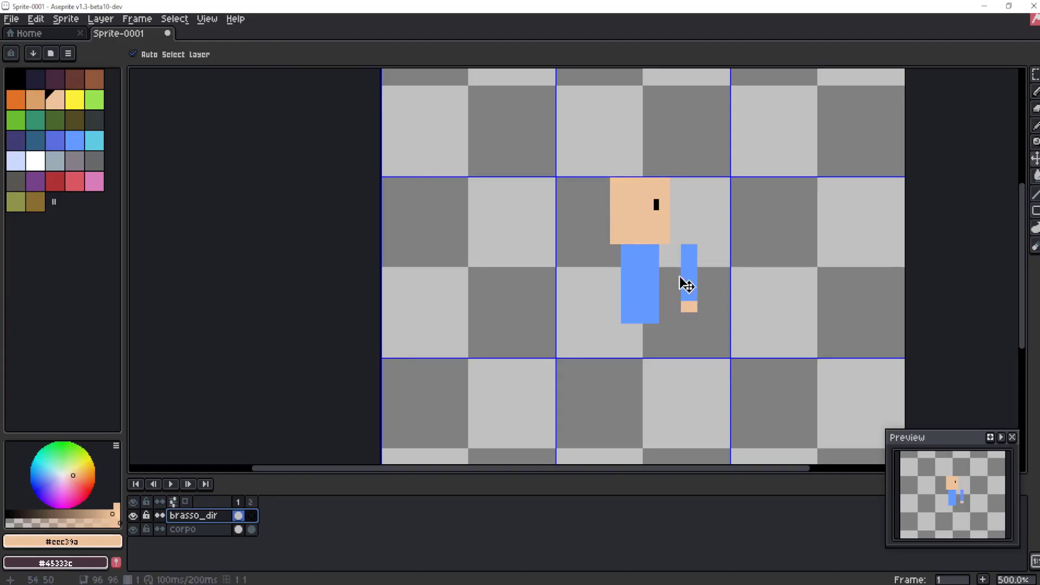
- Shade the sleeve with 1 px columns: lighter blue (HSV 215°, 40, 100) on its right edge and darker blue (215°, 40, 57) on its left
left_click(1036, 93)
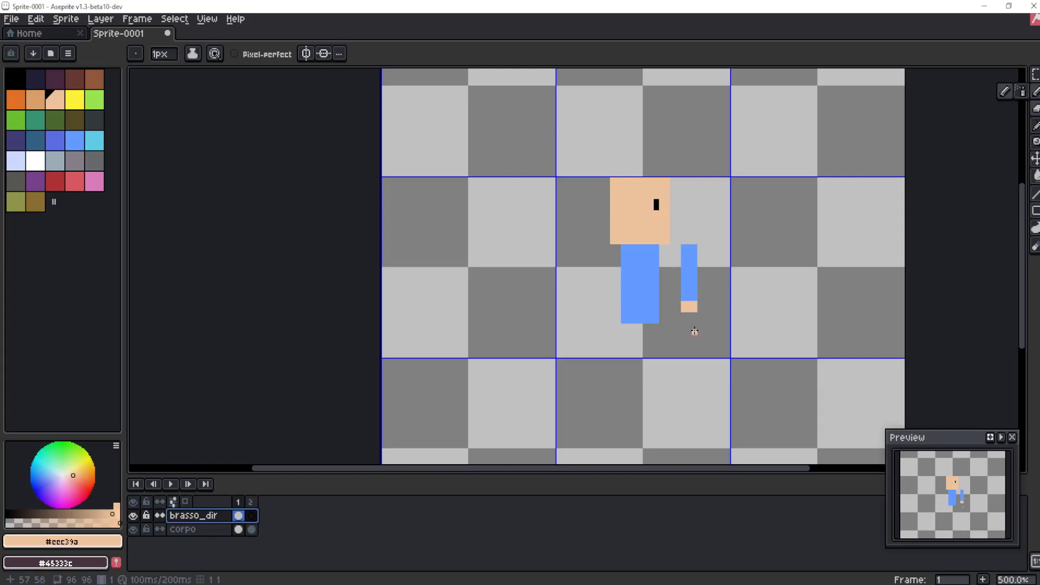
left_click(691, 273, "alt")
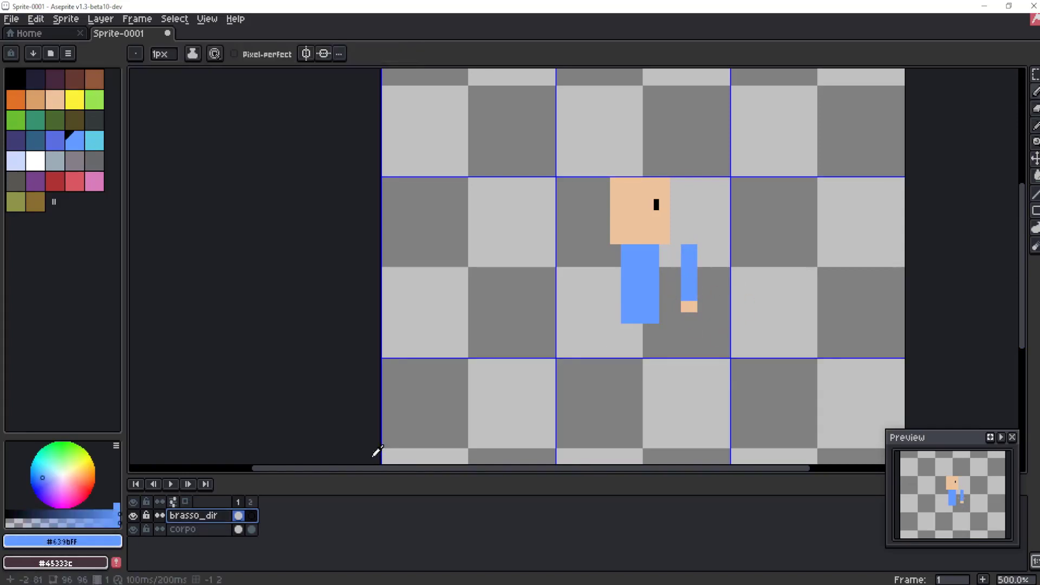
key("alt")
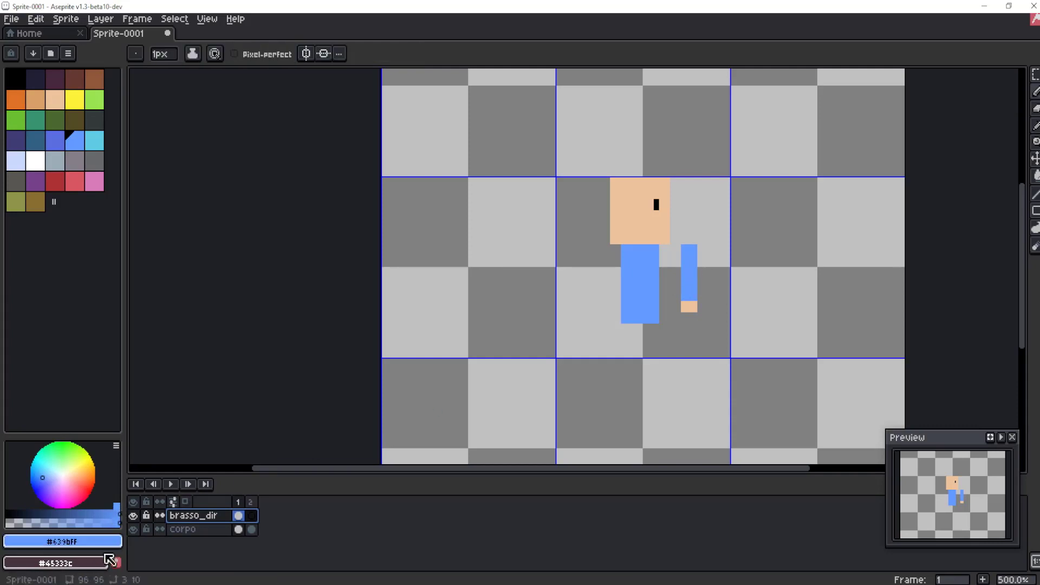
left_click(50, 476)
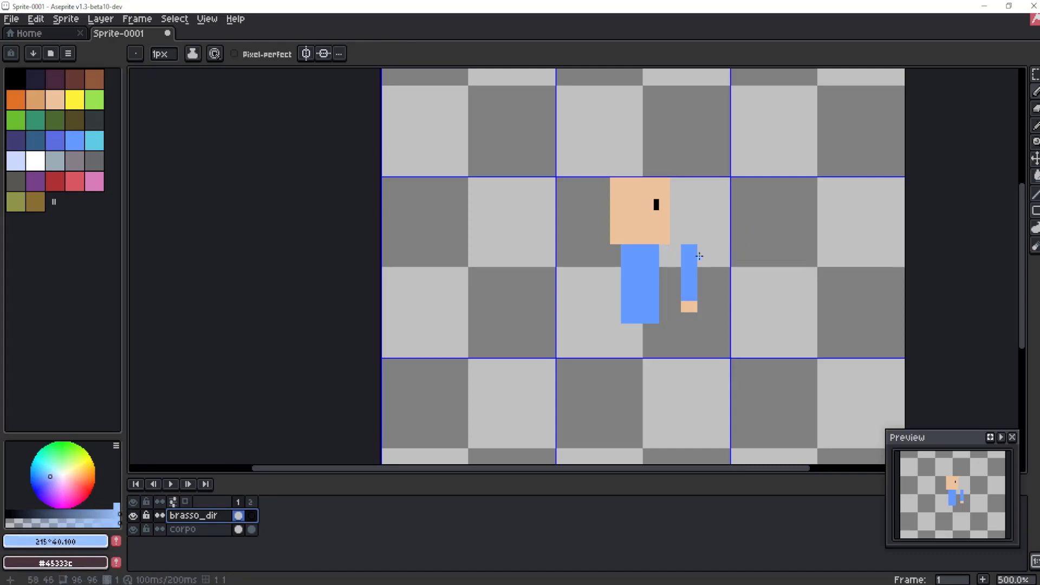
left_click(698, 246)
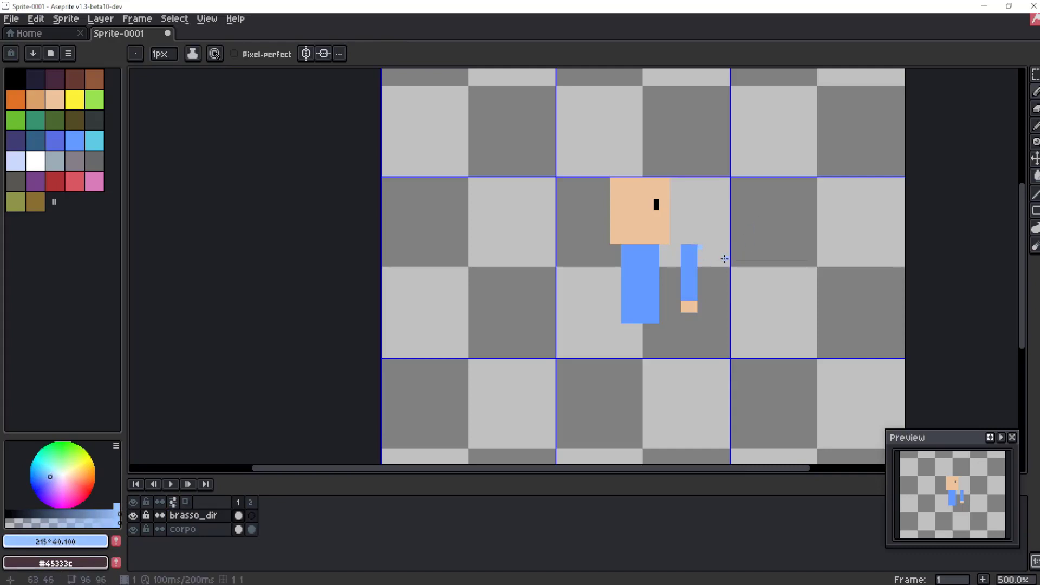
key("ctrl+z")
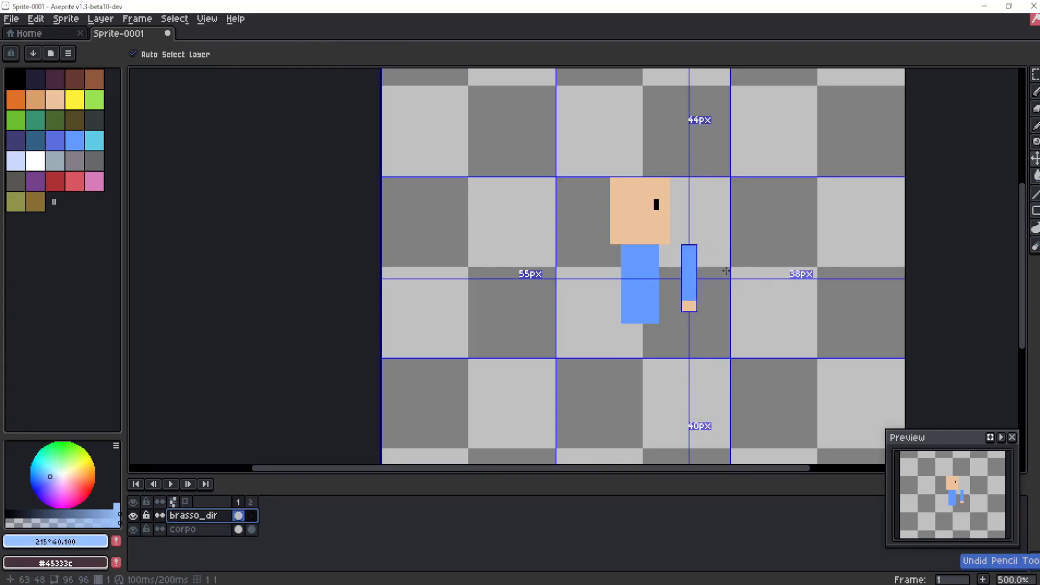
left_click(695, 248)
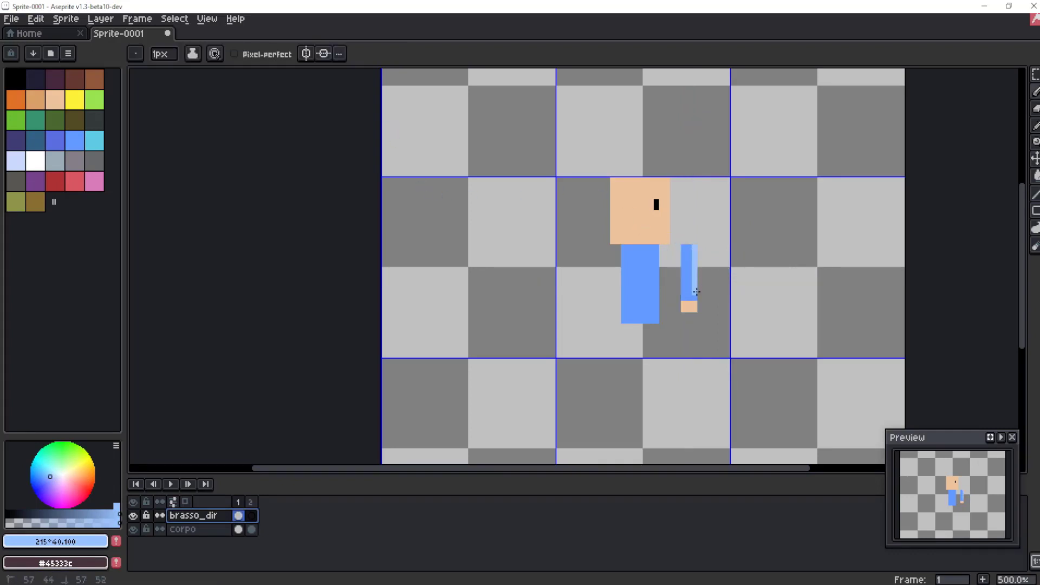
left_click_drag(696, 297, 696, 299)
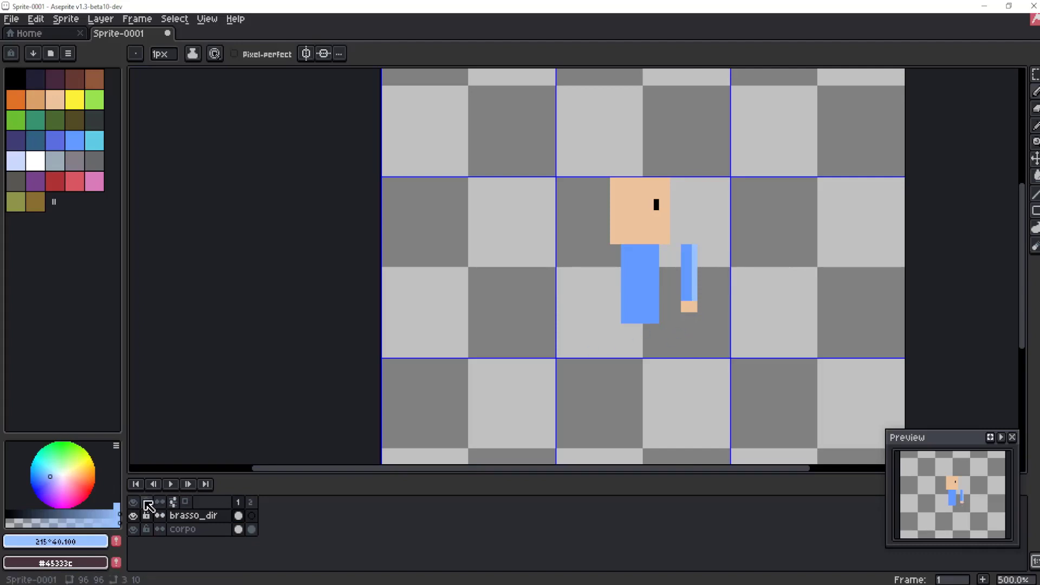
left_click(70, 513)
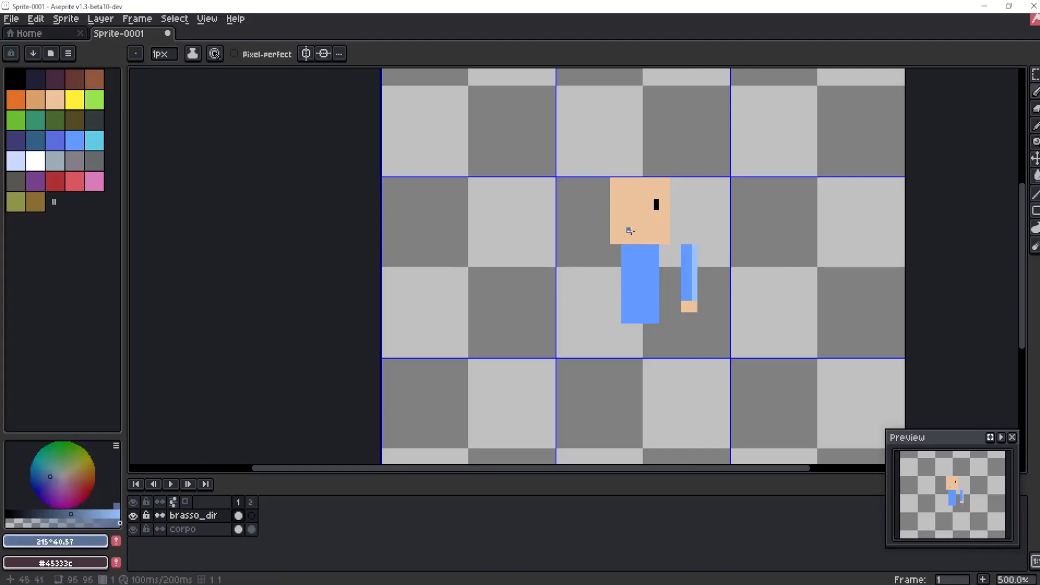
left_click_drag(682, 247, 682, 257)
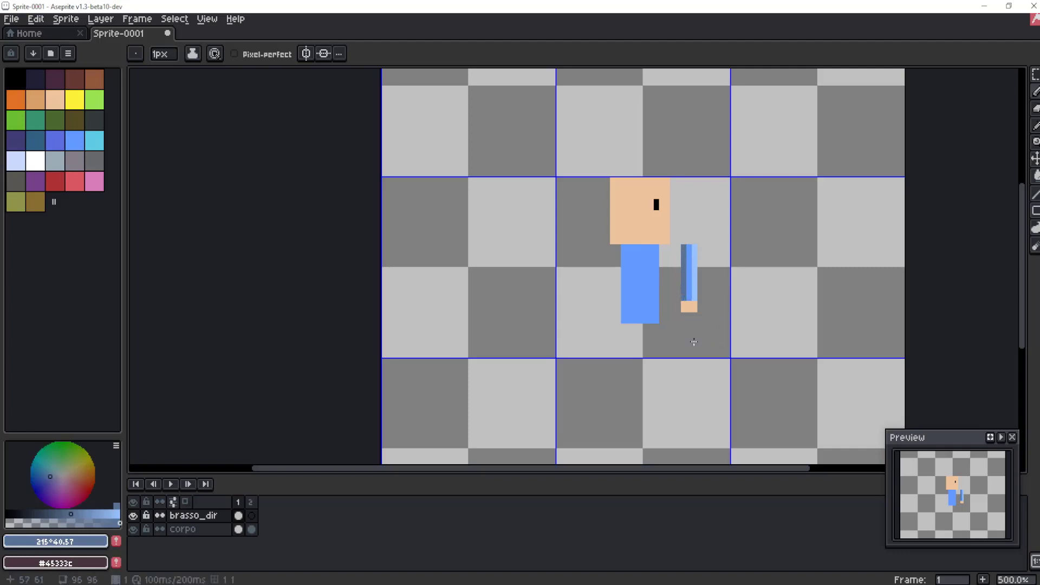
- Shade the hand with a lighter skin tone (HSV 29°, 35, 100) on its right side and a darker one (29°, 35, 71) on its left
left_click(689, 305, "alt")
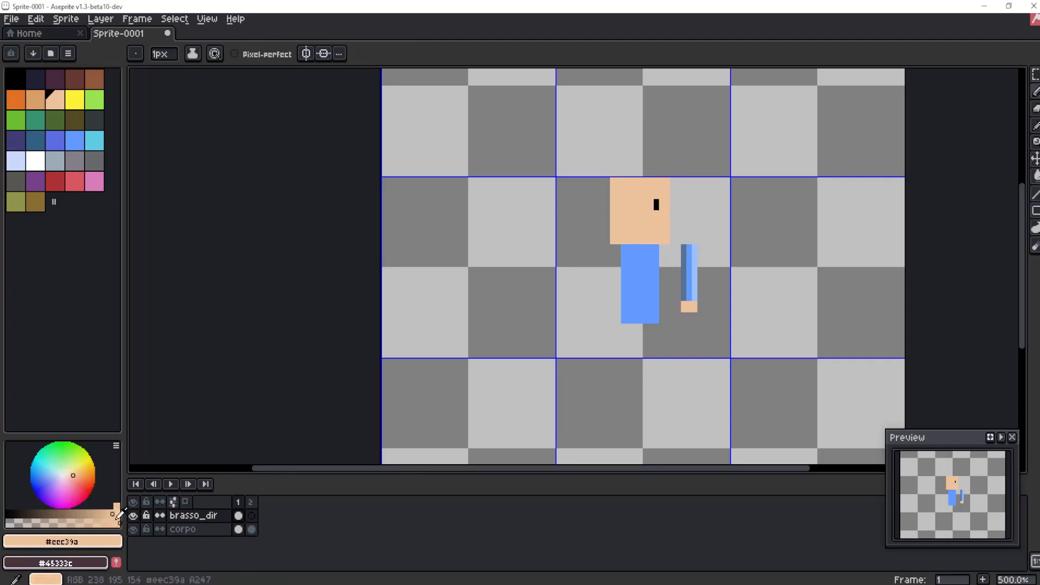
left_click(72, 475)
left_click(76, 474)
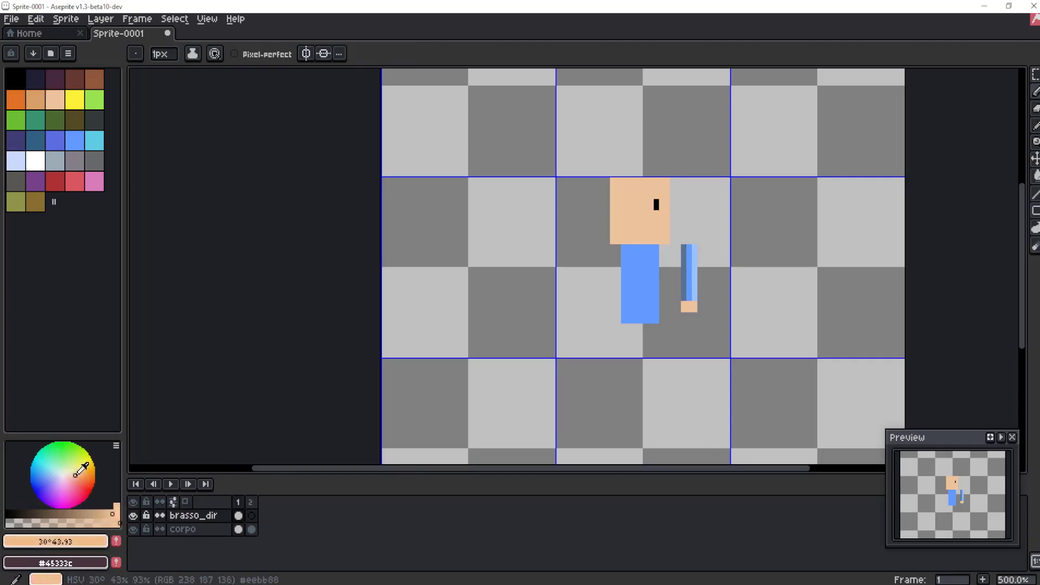
left_click(685, 309, "alt")
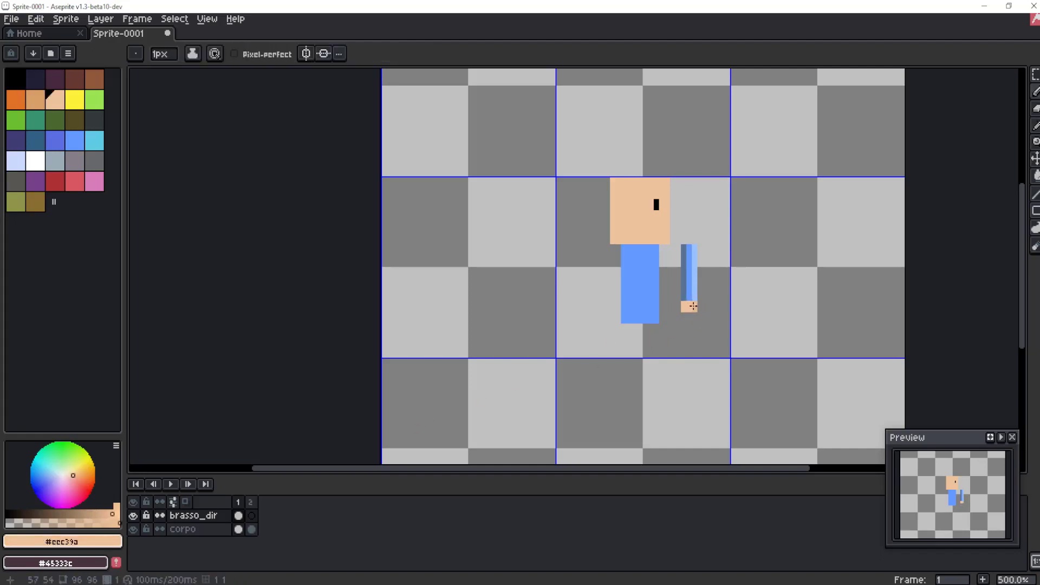
left_click(118, 511)
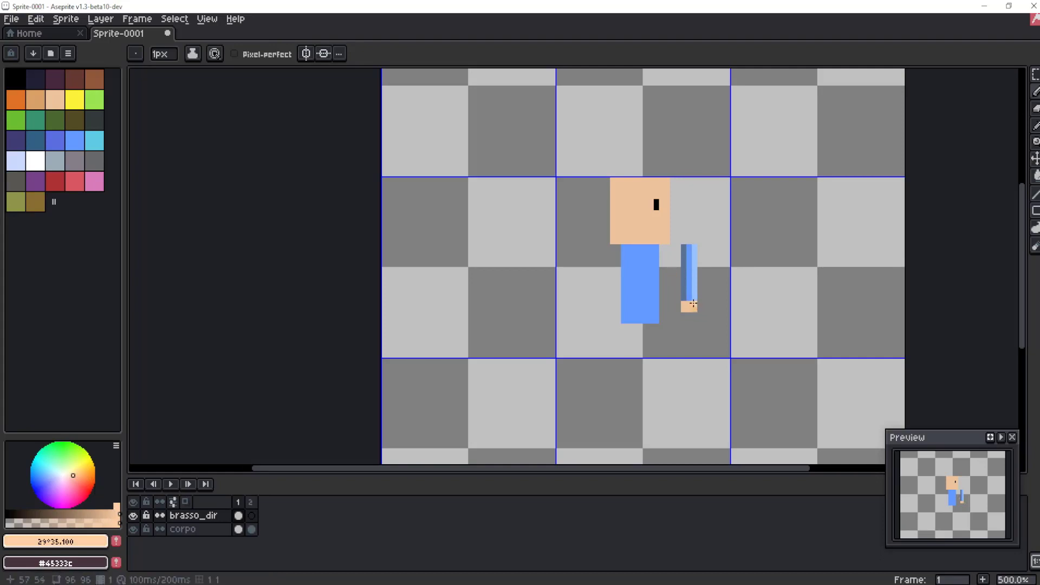
left_click_drag(693, 304, 693, 309)
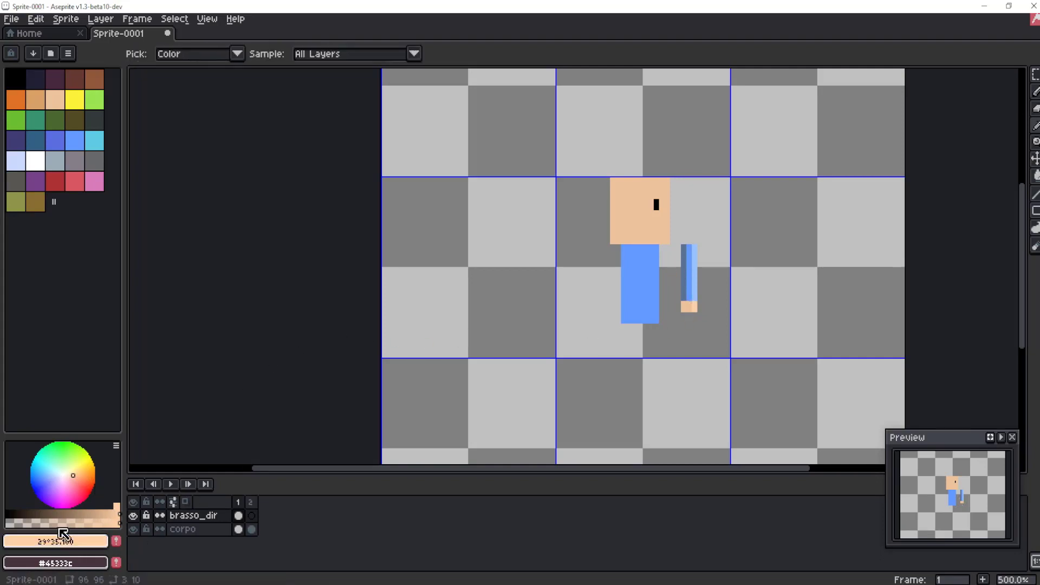
left_click(86, 513)
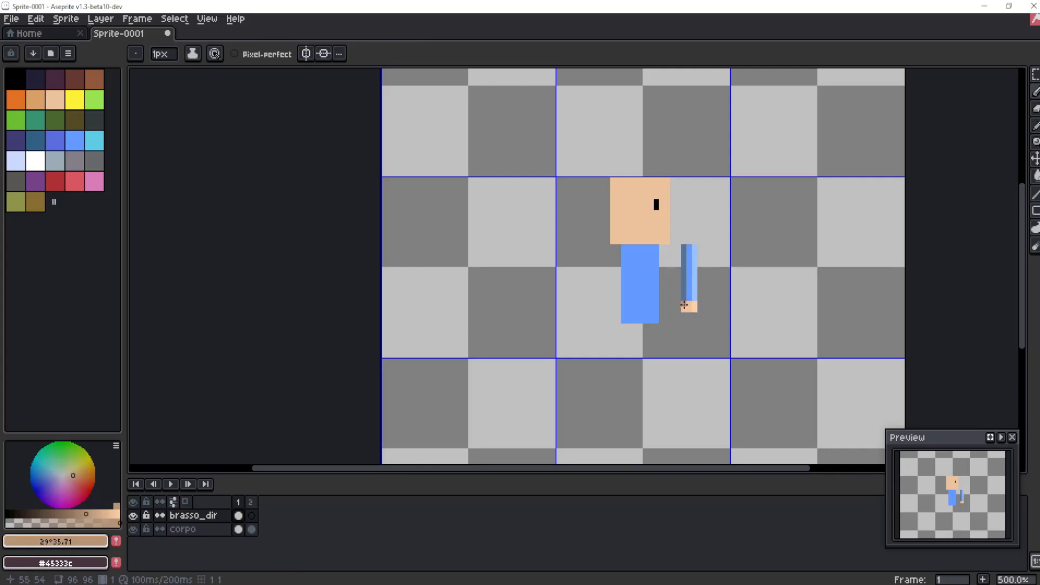
left_click_drag(684, 304, 683, 313)
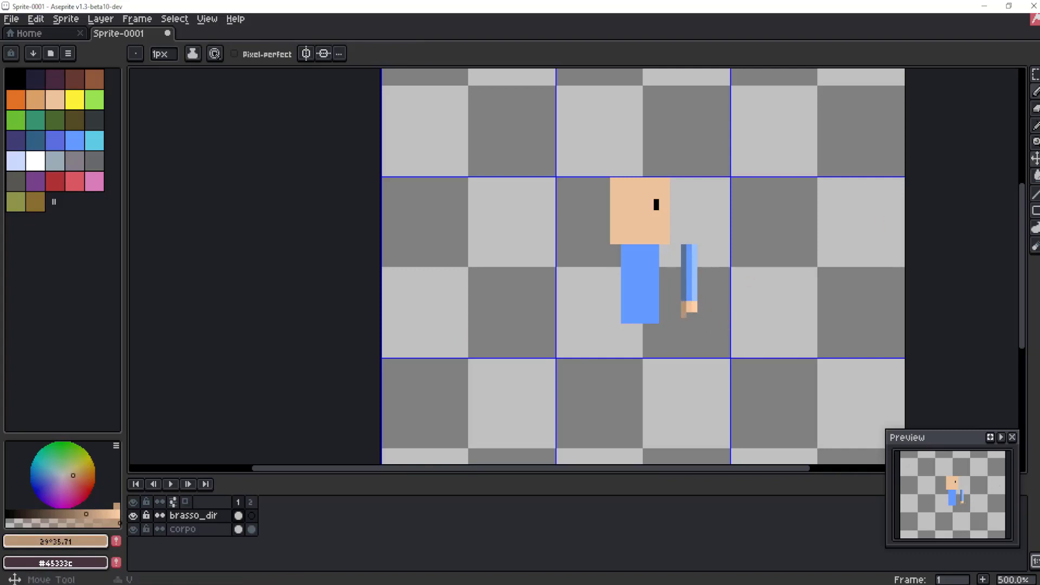
- Set the Eraser size to 1 px and erase the stray dark skin pixel below the hand
left_click(1034, 108)
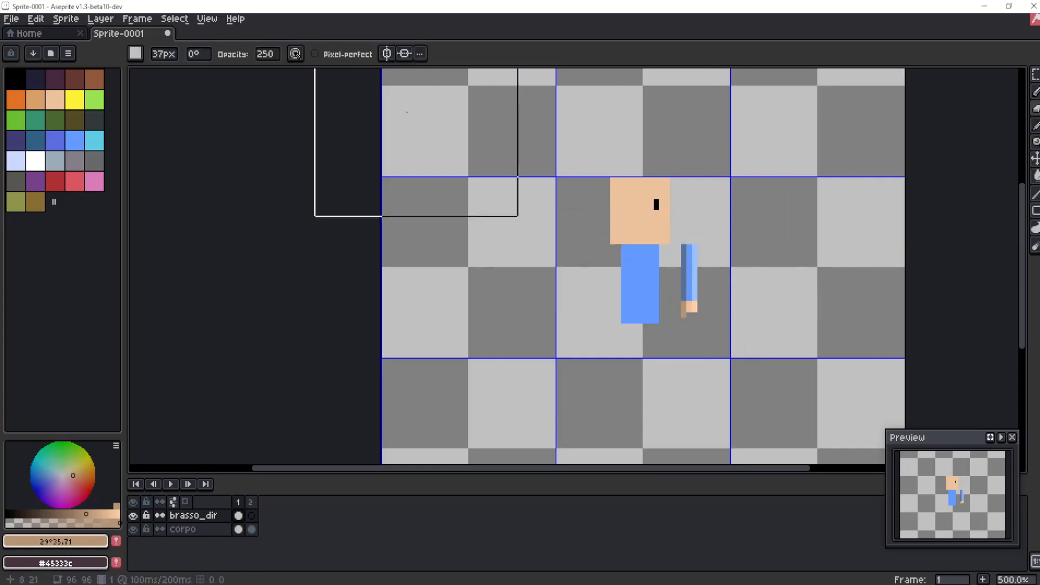
left_click(169, 57)
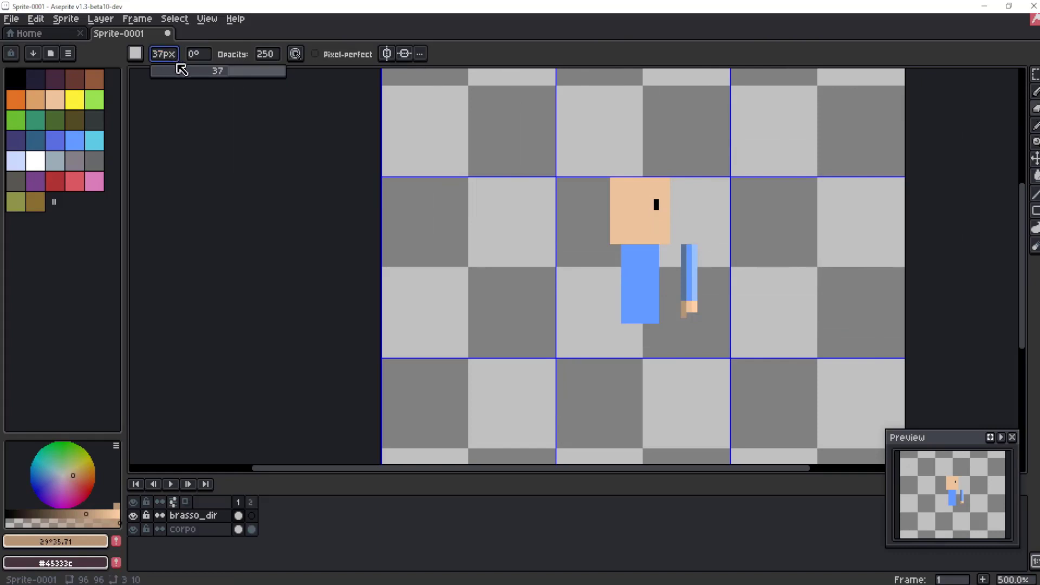
type("1")
left_click_drag(683, 323, 684, 320)
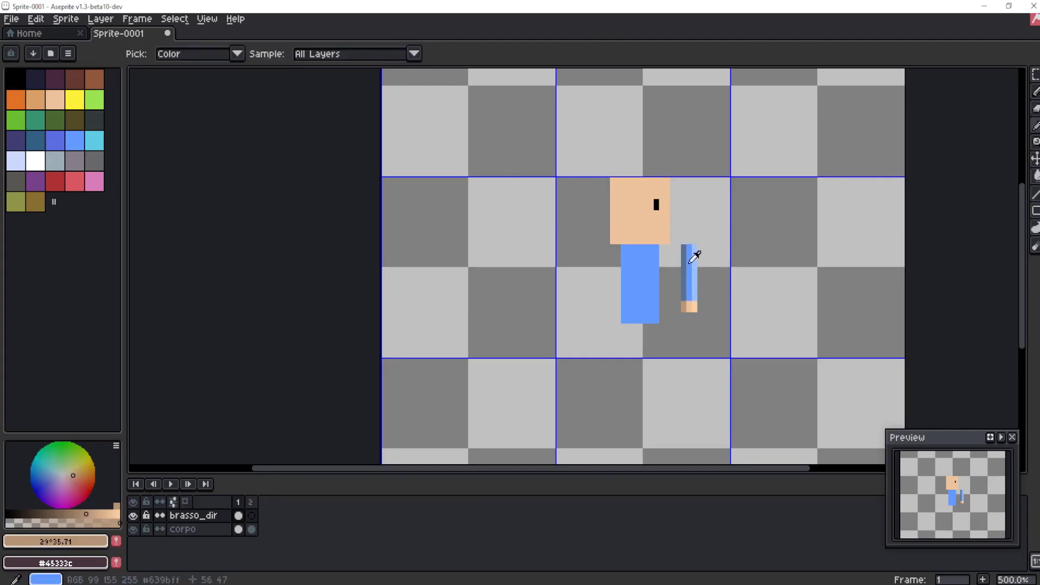
- Repaint the sleeve's light column with the base blue #639bff and the hand's light side with the base skin tone #eec39a
left_click(695, 247, "alt")
left_click_drag(689, 247, 695, 265)
left_click(1034, 91)
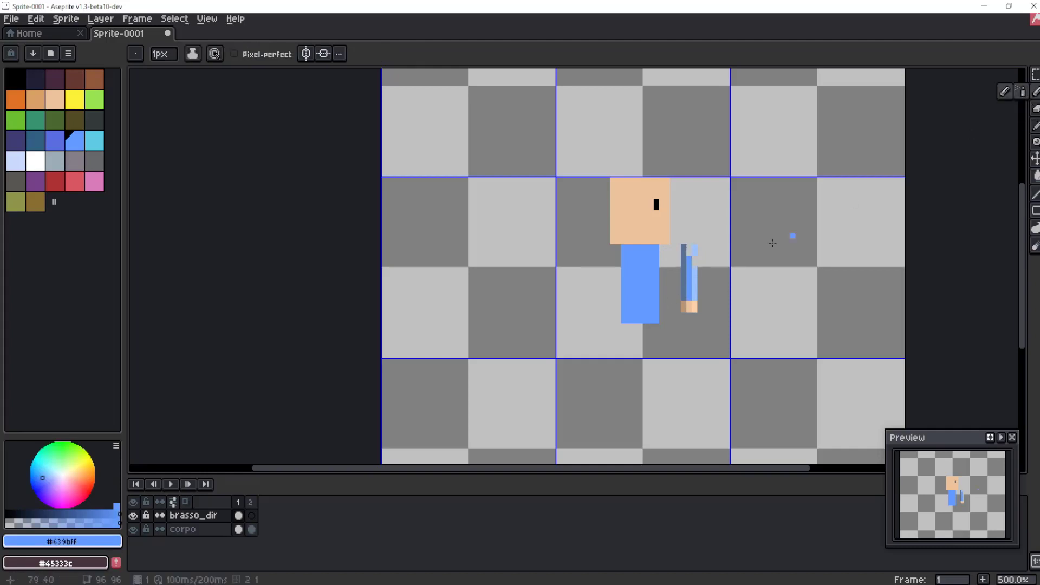
left_click(689, 262, "alt")
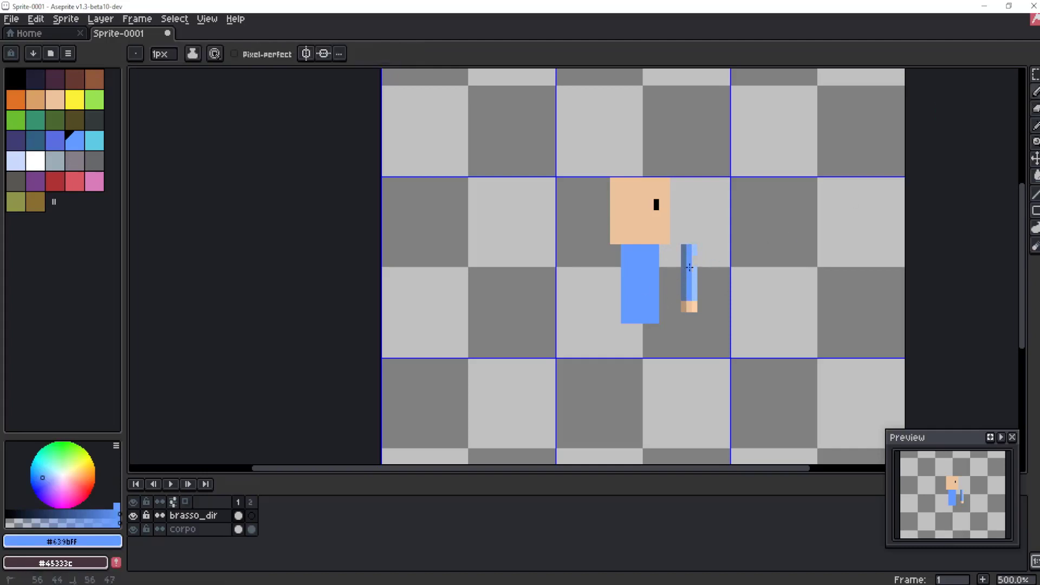
left_click_drag(693, 252, 692, 293)
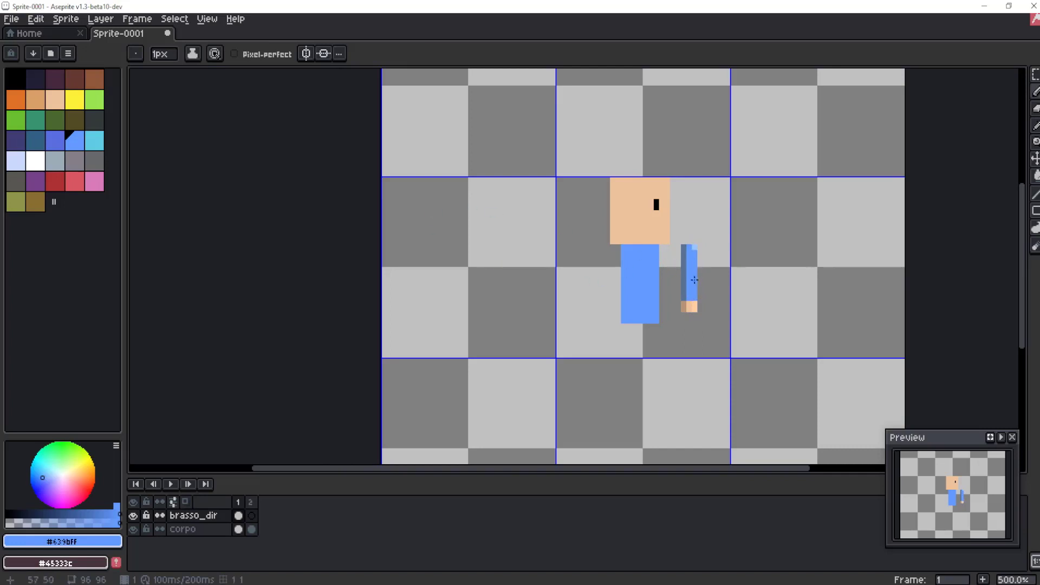
left_click(691, 306, "alt")
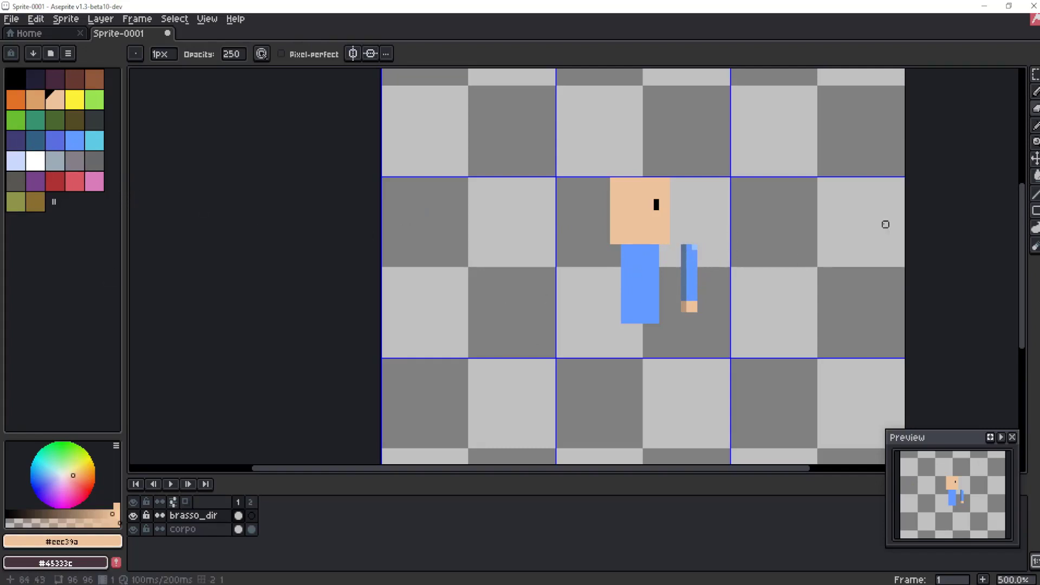
- Recolour the sleeve's base blue slightly darker (HSV 218°, 61, 94) and move the arm onto the middle of the body
key("w")
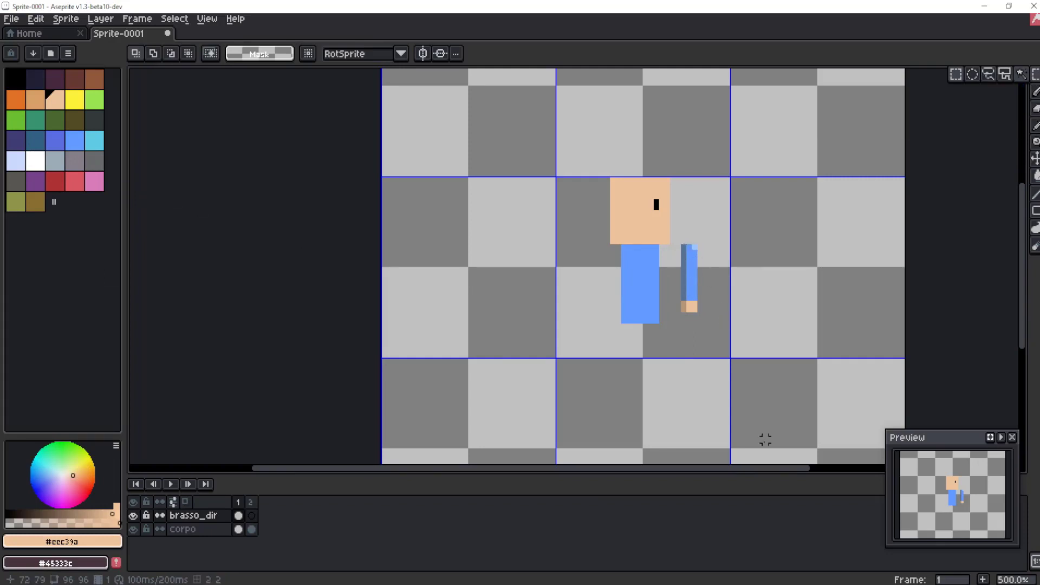
key("b")
left_click(698, 276, "alt")
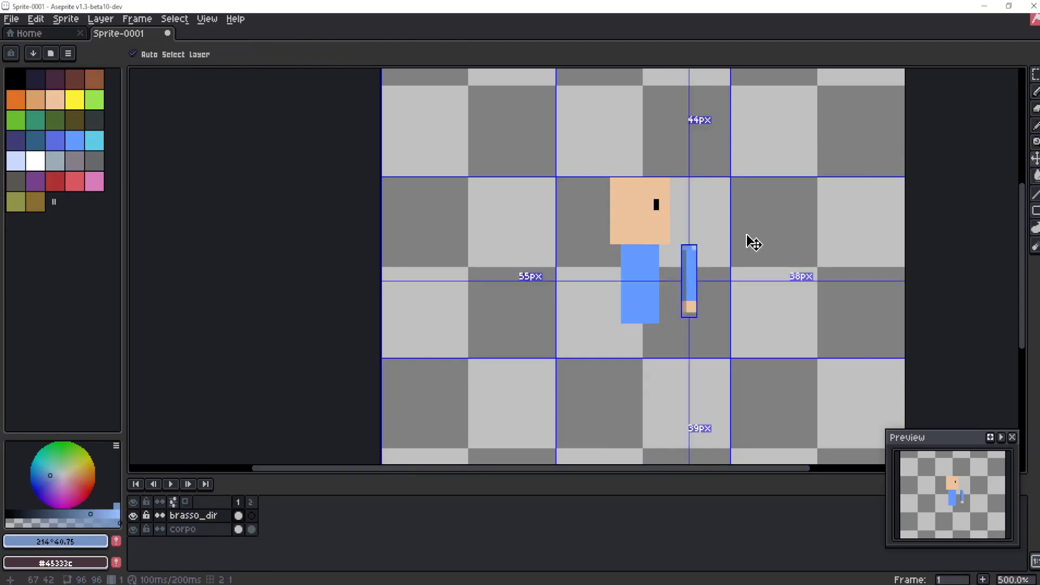
key("ctrl+t")
left_click_drag(700, 269, 651, 275)
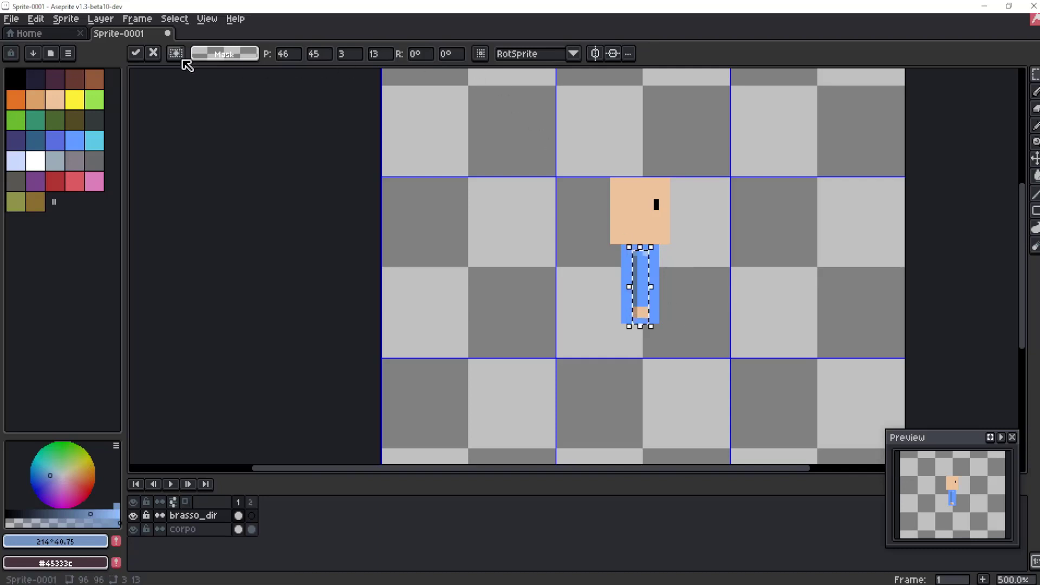
left_click(173, 18)
left_click(191, 49)
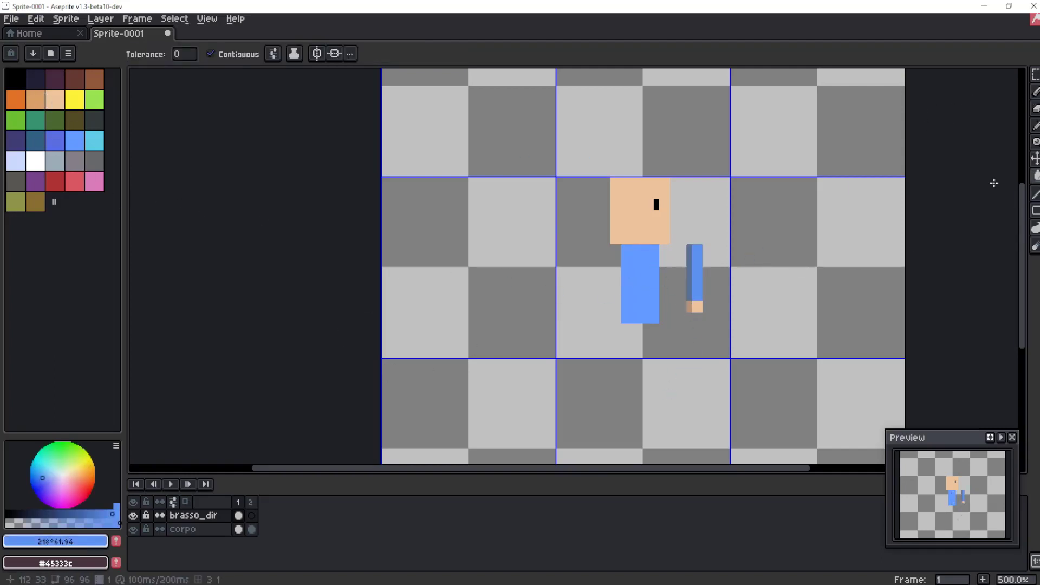
key("v")
left_click_drag(697, 290, 643, 290)
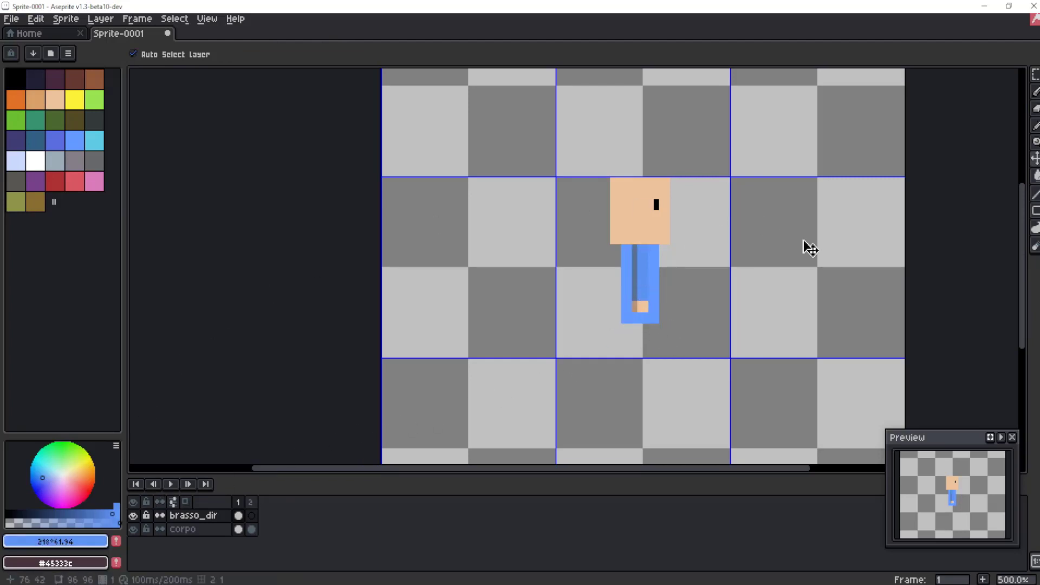
- On the corpo layer, erase the bottom 3 px of the body so it ends just above the fingertips
left_click(204, 535)
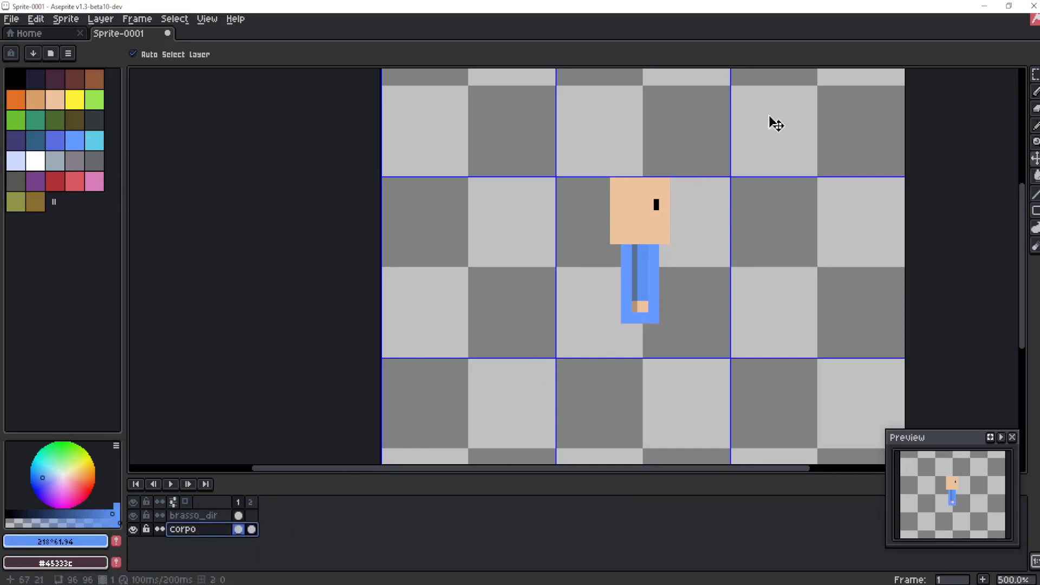
left_click(1036, 109)
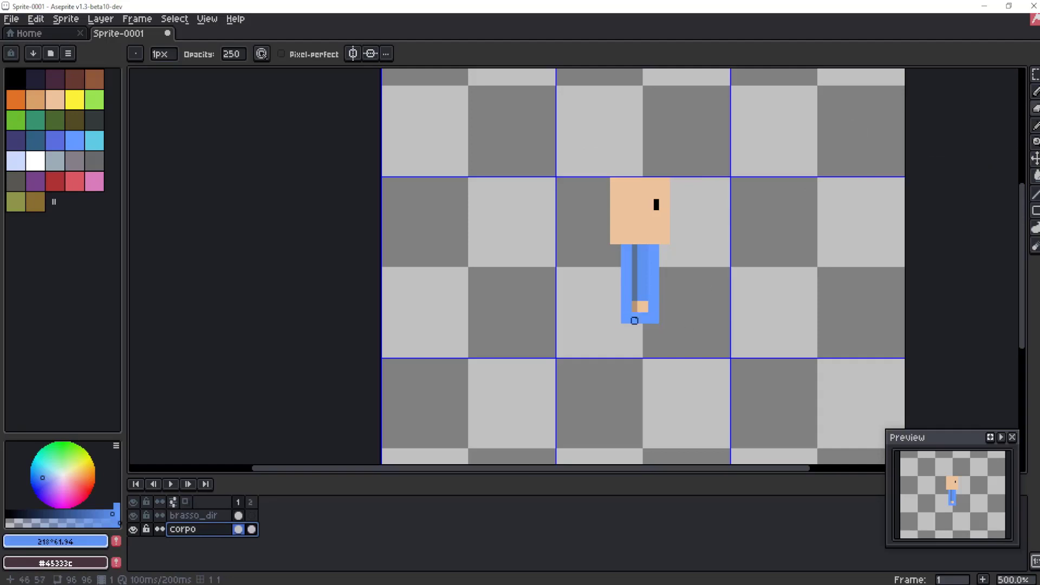
mouse_move(655, 319)
left_mouse_down()
mouse_move(618, 326)
mouse_move(618, 314)
mouse_move(655, 315)
mouse_move(624, 309)
mouse_move(655, 305)
left_mouse_up()
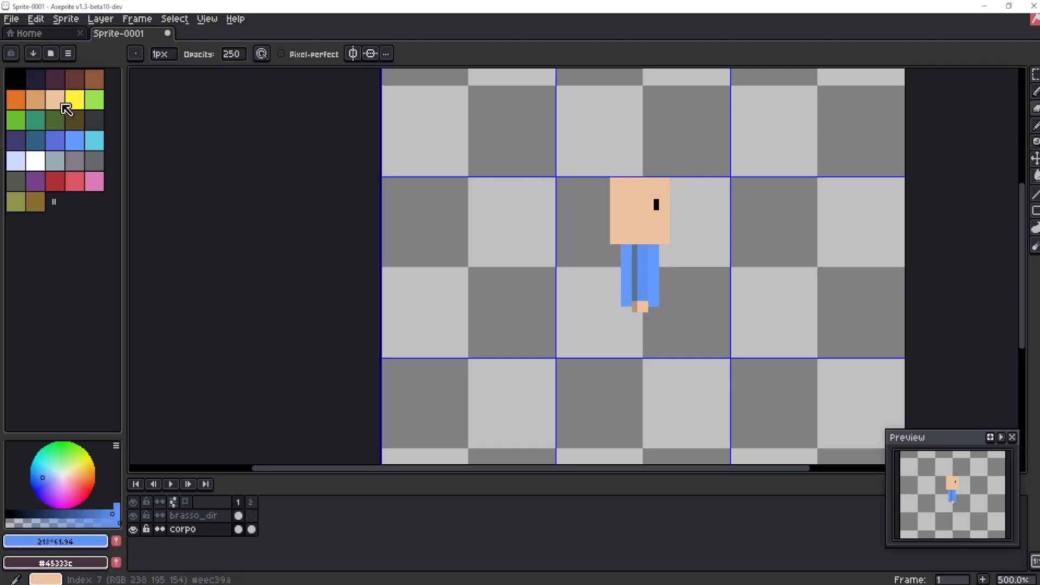
- Paint trousers in dark blue (palette Idx-16) over the bottom 3 px of the body on both sides of the arm
left_click(73, 84)
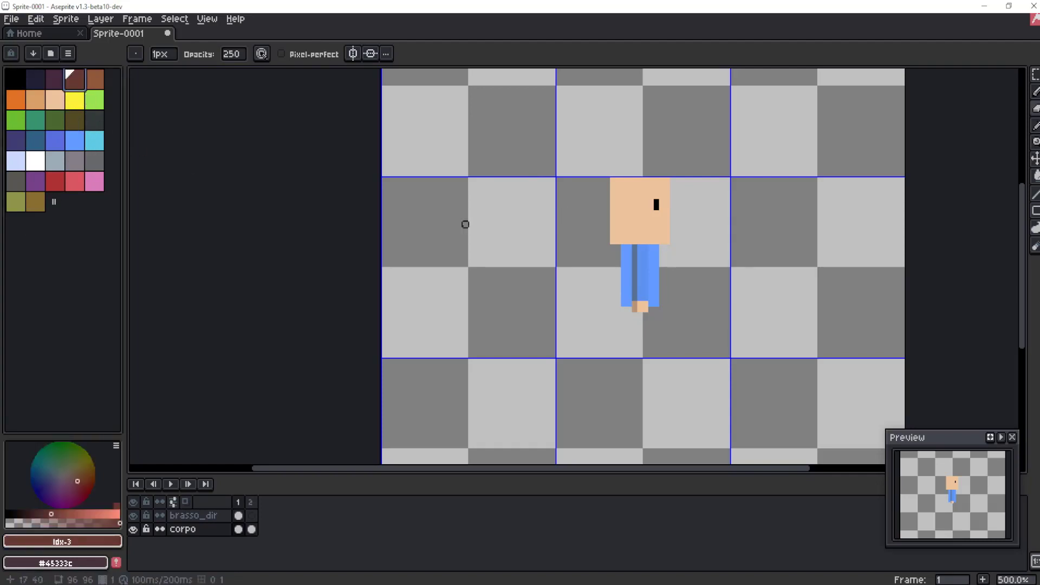
left_click(37, 140)
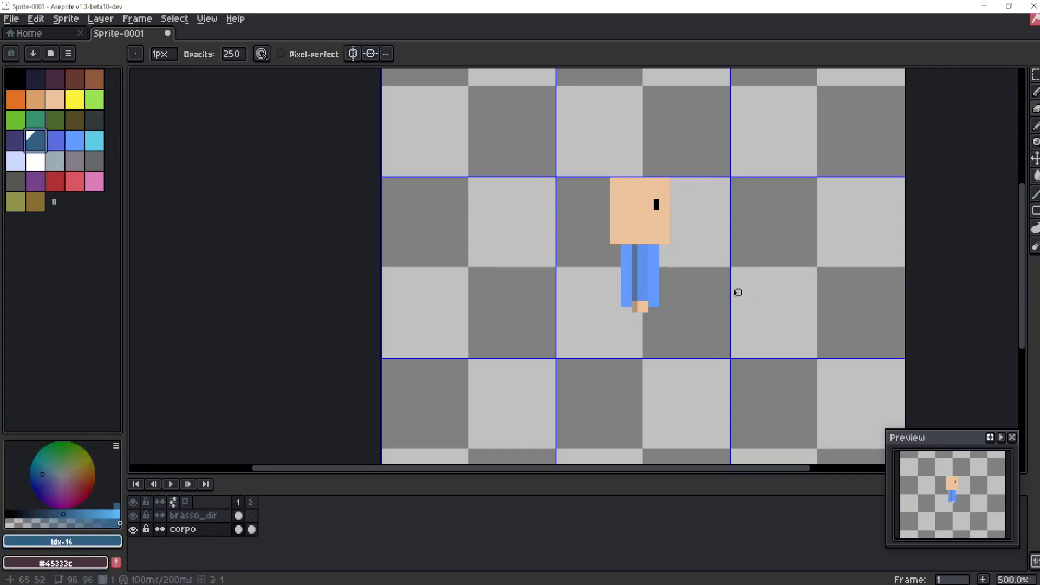
left_click(1035, 92)
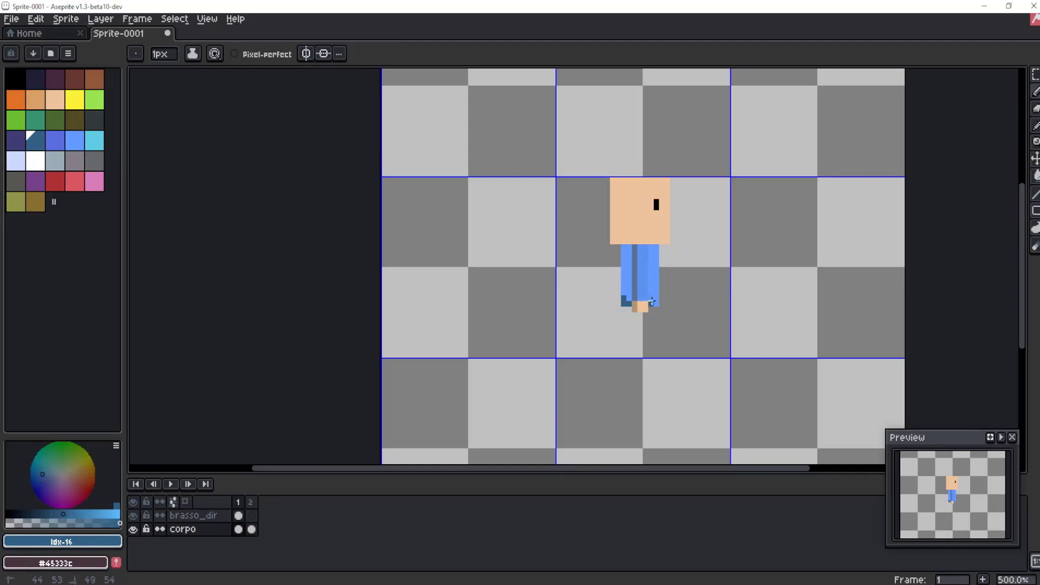
left_click(653, 295)
left_click(623, 293)
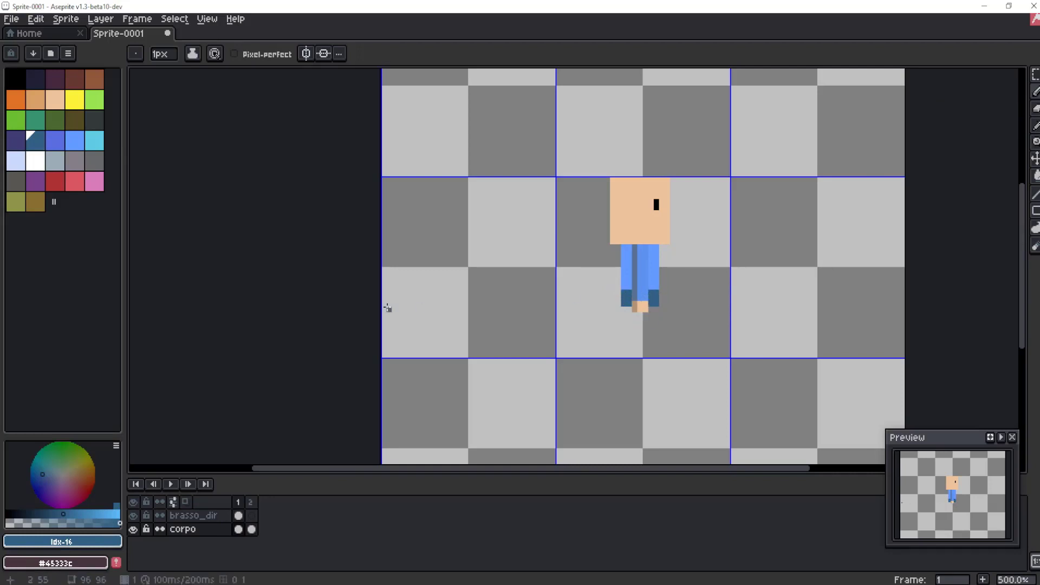
- Draw a 1 px belt in dark brown (Idx-13) along the top of the trousers, with a yellow (Idx-8) buckle pixel at the front
left_click(73, 105)
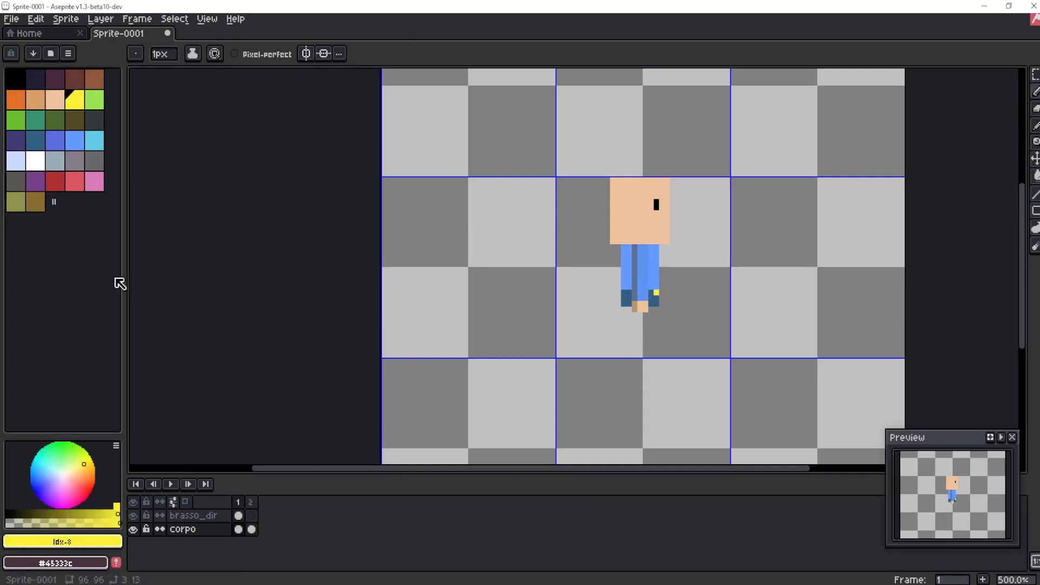
left_click(74, 120)
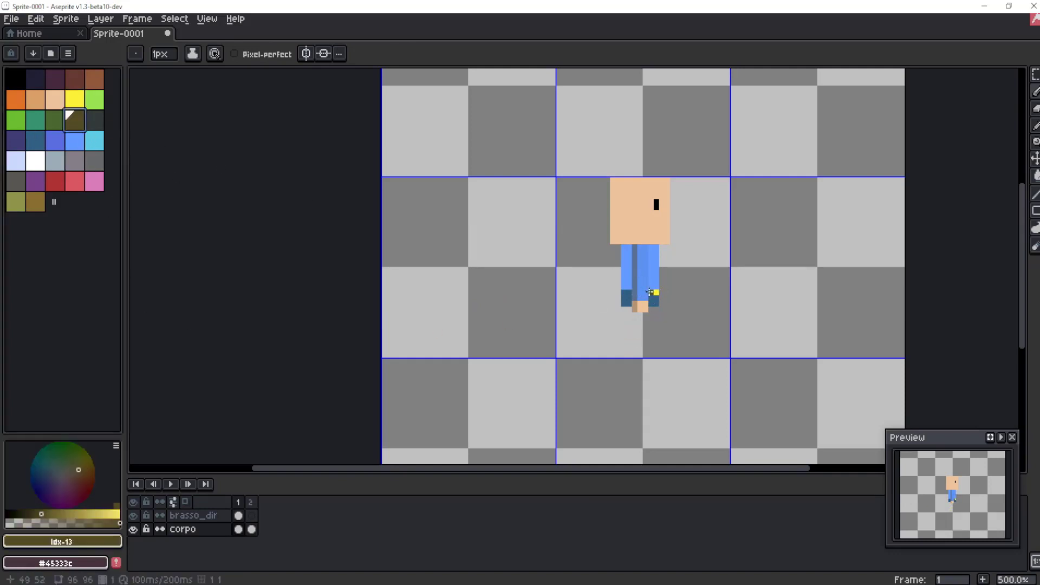
left_click_drag(649, 292, 642, 291)
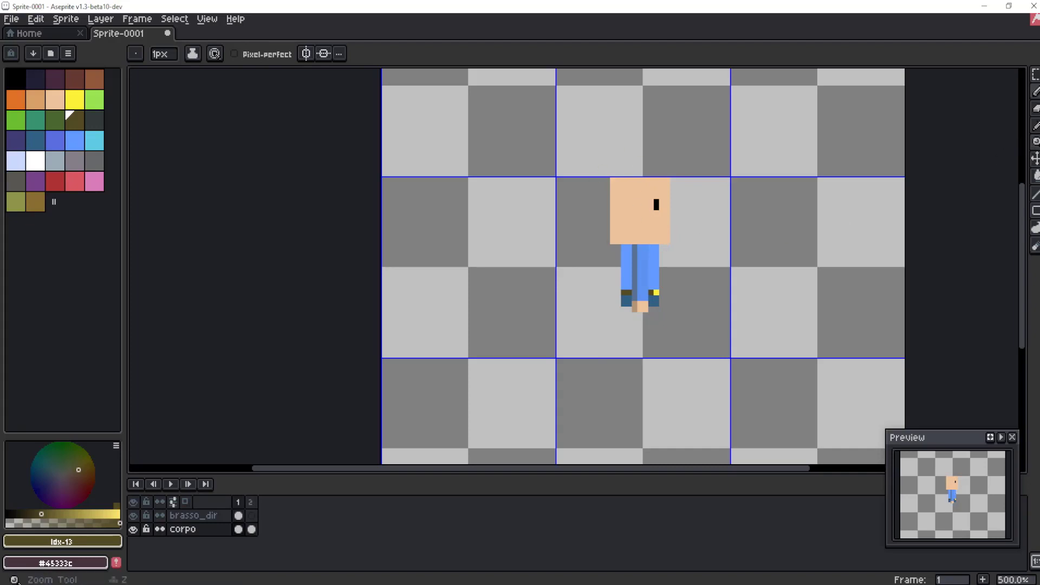
- Erase the corner pixels of the head, shoulders and trousers to round the silhouette, and enlarge the preview window
left_click(1036, 117)
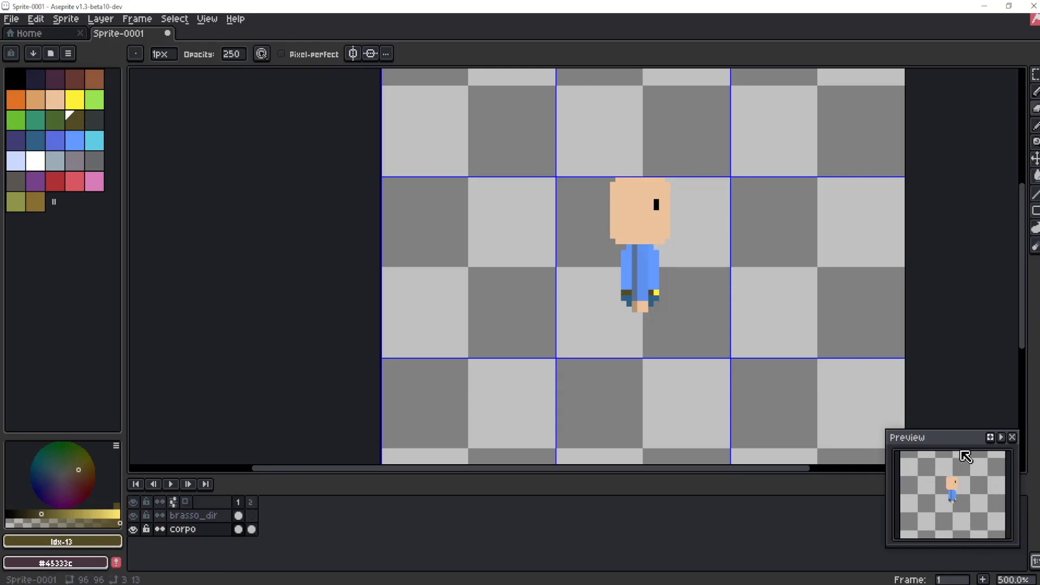
left_click_drag(886, 432, 879, 394)
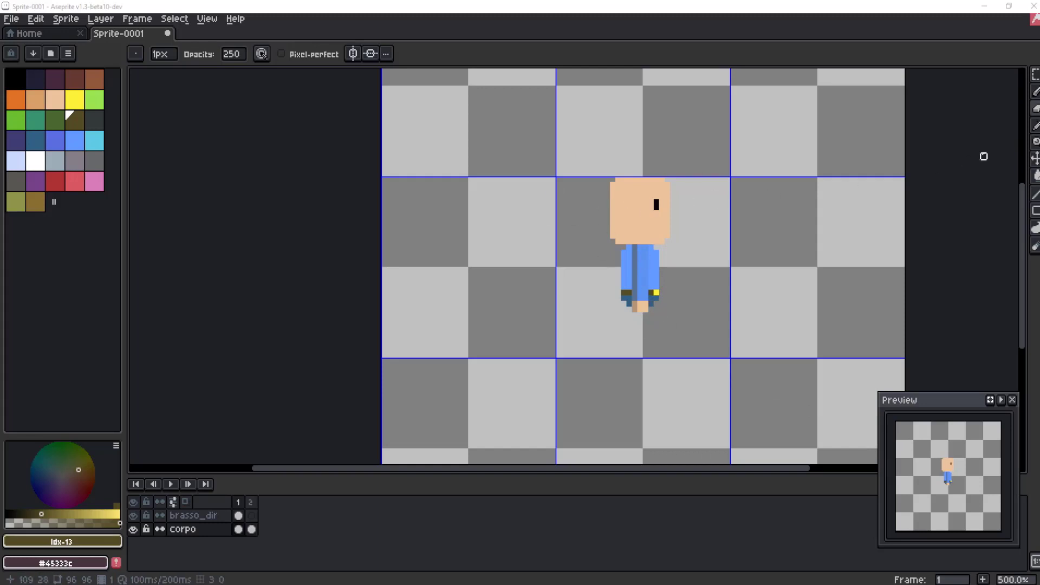
- Draw reddish-brown hair (Idx-3) across the top and back of the head, with a sideburn in front of the ear
left_click(76, 81)
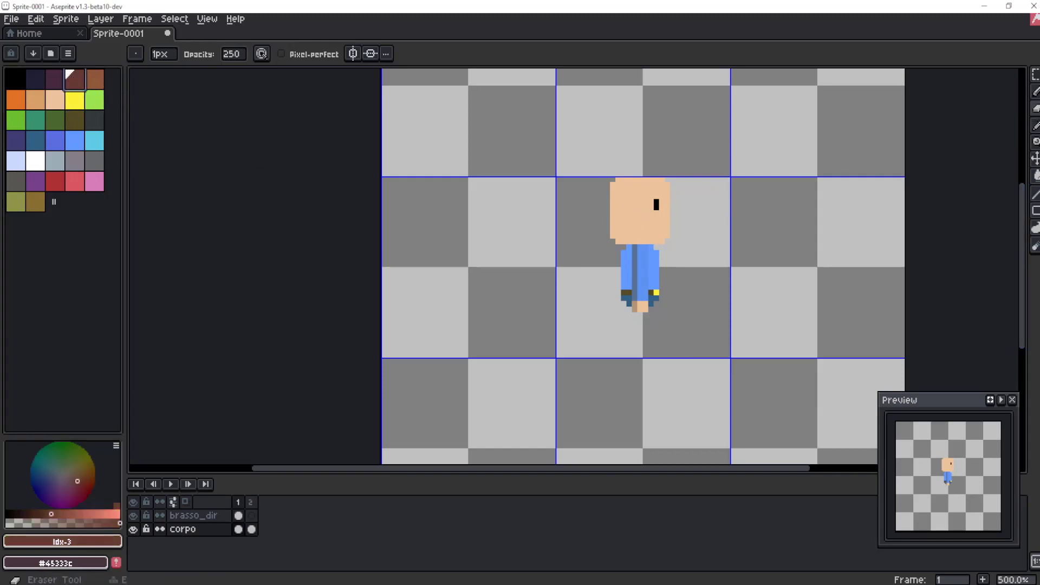
left_click(1034, 92)
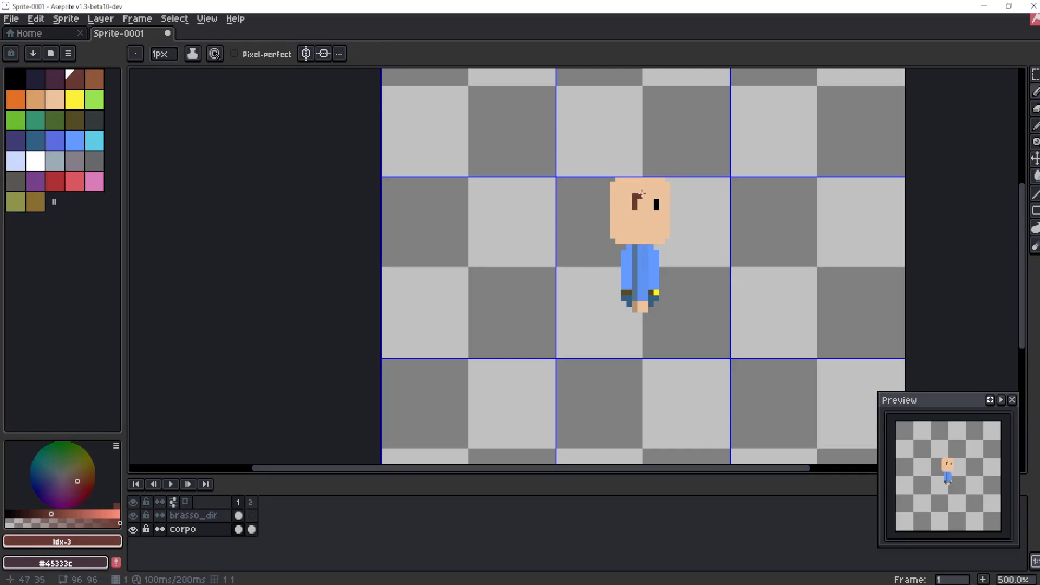
left_click(640, 190)
mouse_move(664, 185)
left_mouse_down()
mouse_move(619, 180)
mouse_move(616, 198)
mouse_move(635, 190)
mouse_move(613, 200)
mouse_move(612, 189)
mouse_move(614, 236)
left_mouse_up()
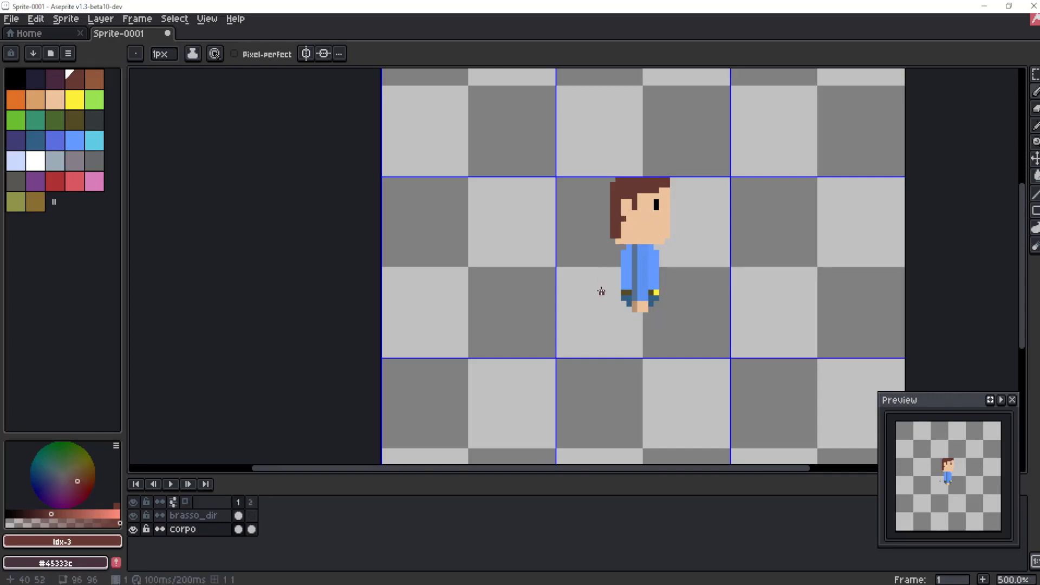
- Mark the ear with one darker skin pixel (HSV 29°, 35, 68) beside the back hair
left_click(633, 207, "alt")
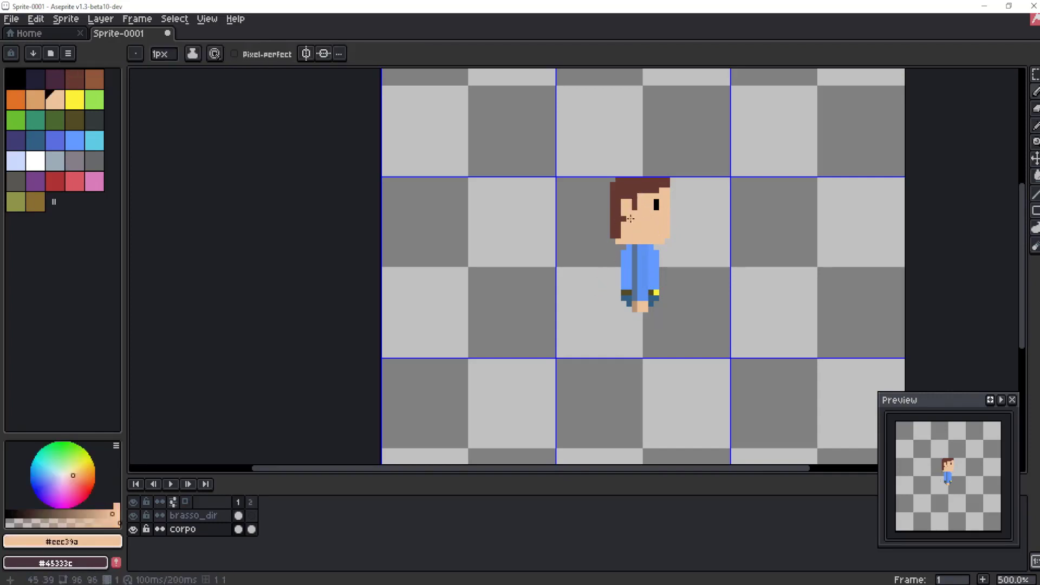
left_click(82, 514)
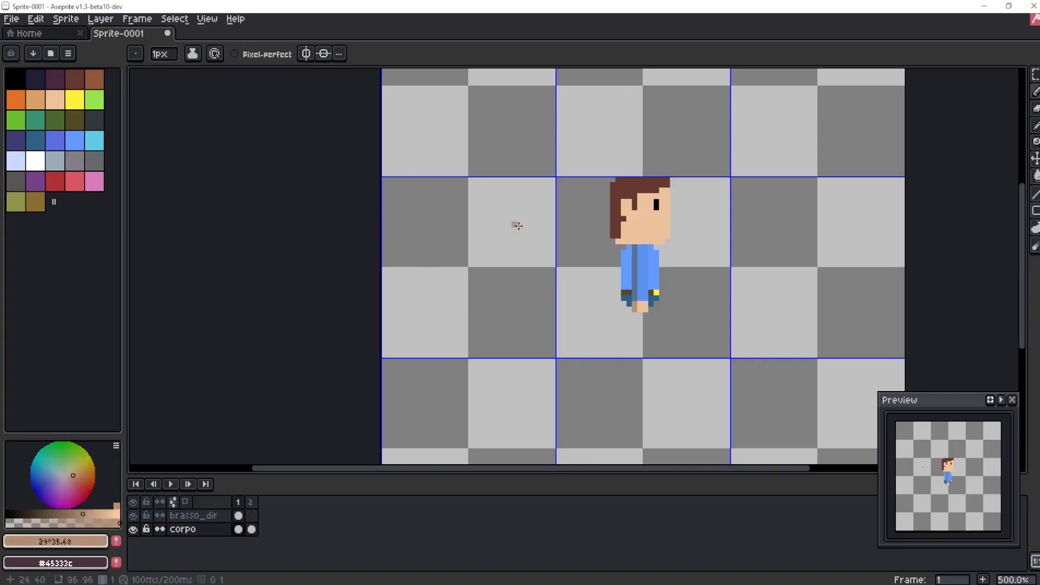
left_click_drag(622, 218, 629, 218)
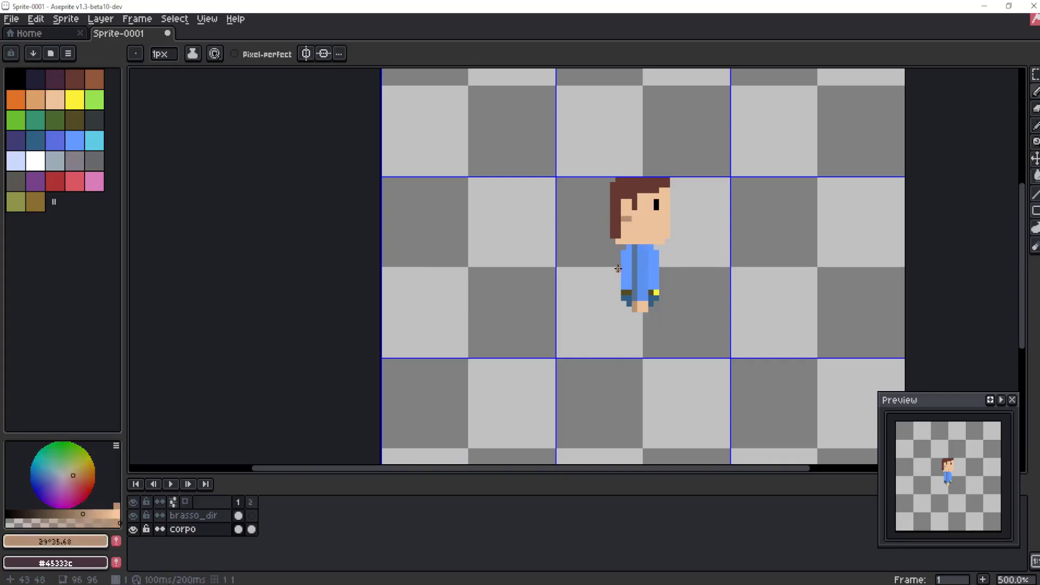
left_click(643, 220, "alt")
left_click(629, 218)
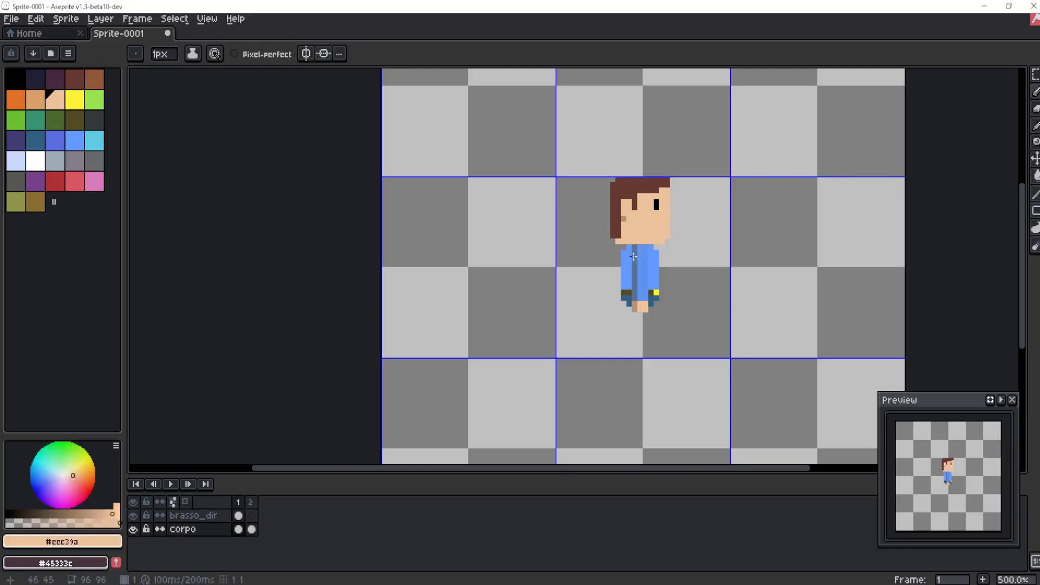
- Shade the nape with a single dark skin pixel (#ae8f71) below the back hair, restoring the neighbouring pixel to #eec39a
left_click(624, 219, "alt")
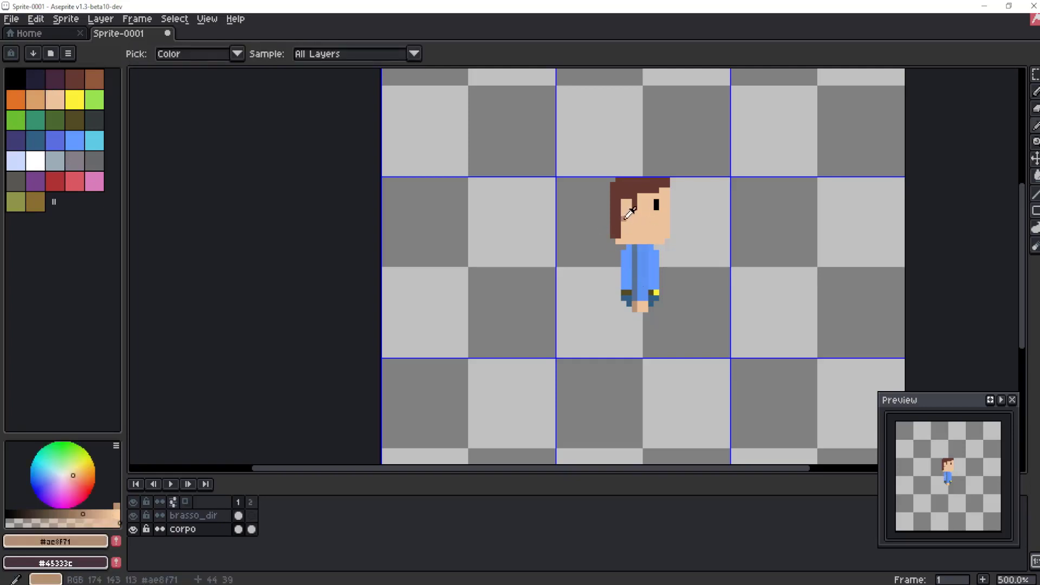
left_click(619, 243)
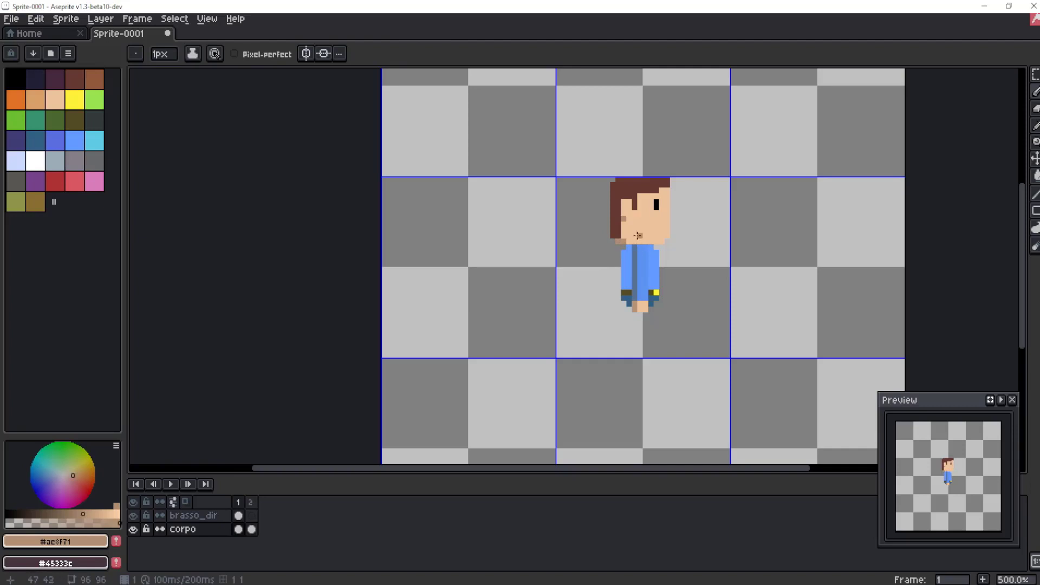
key("alt")
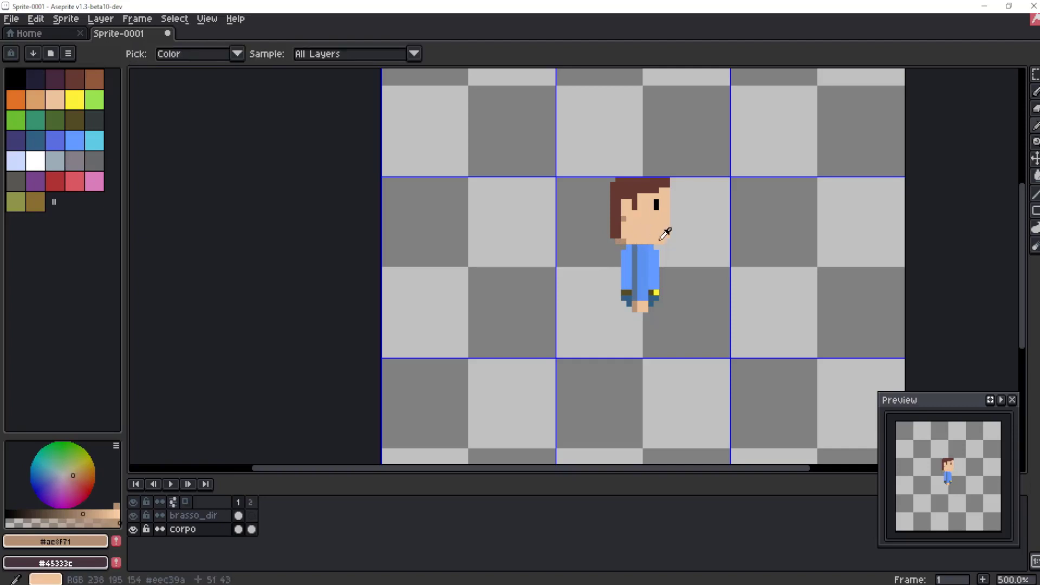
left_click(631, 232, "alt")
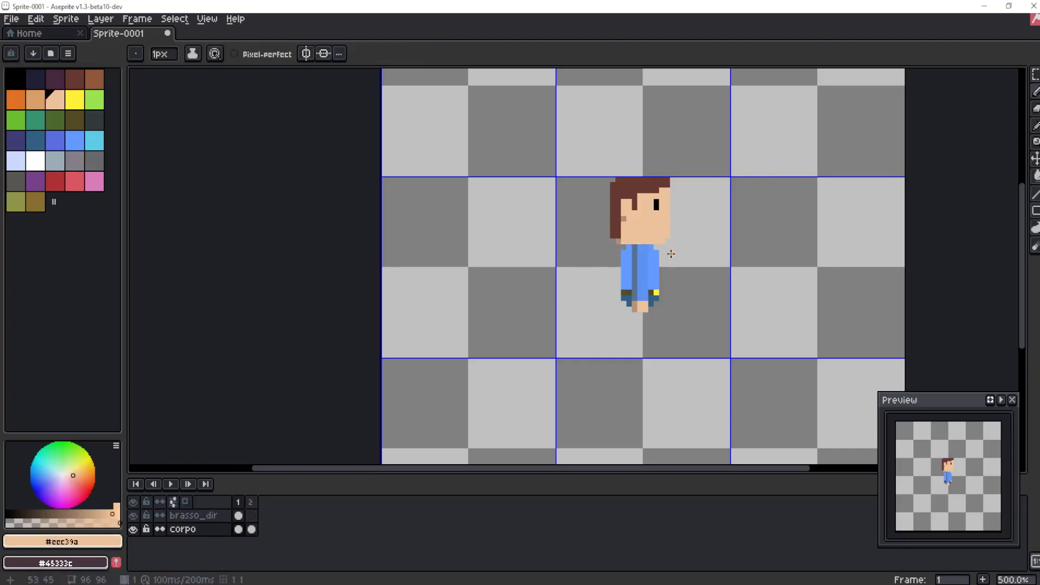
- Try a dark skin pixel on the front edge of the face, and paint over it and the black eye with #eec39a
left_click(623, 218, "alt")
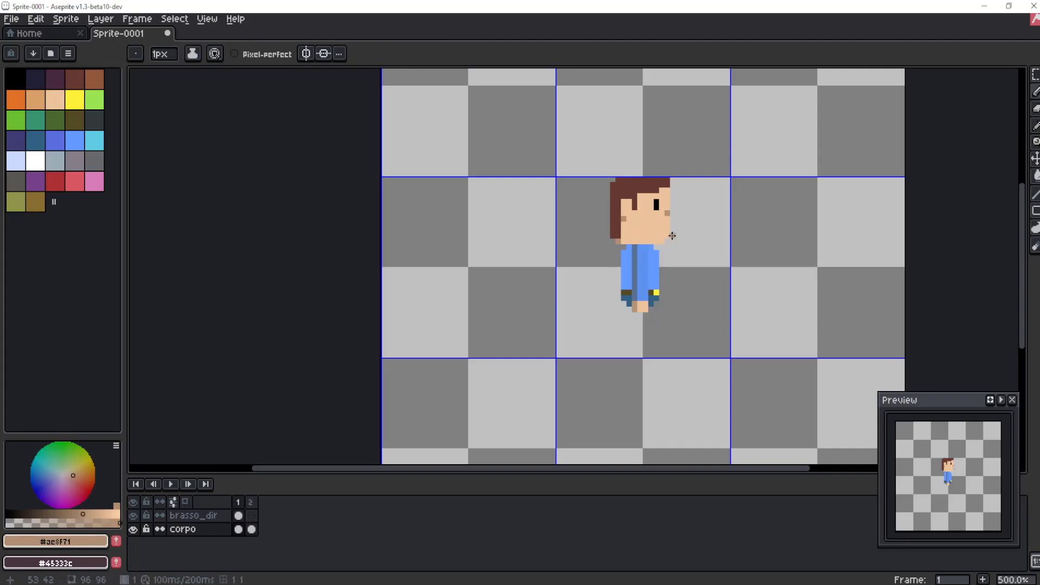
left_click(639, 229, "alt")
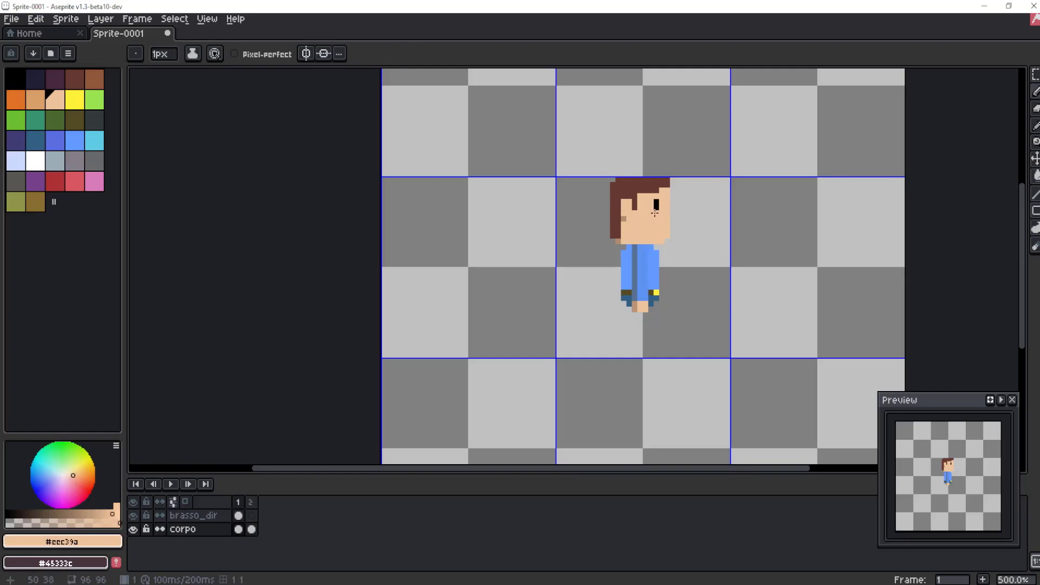
left_click(655, 208)
left_click(656, 202)
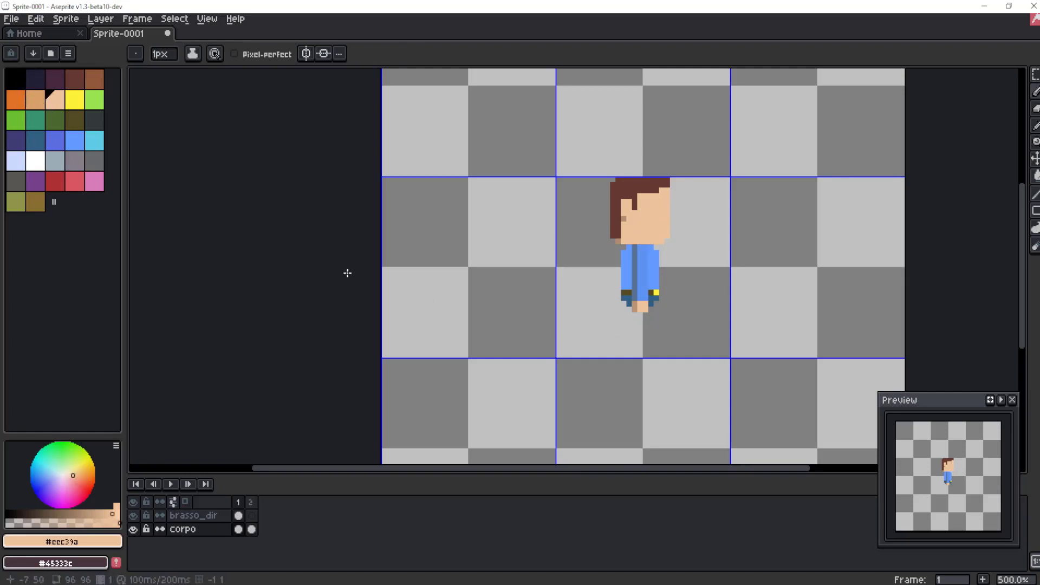
- Draw a black eye (Idx-0) two pixels tall near the front edge of the face
left_click(16, 78)
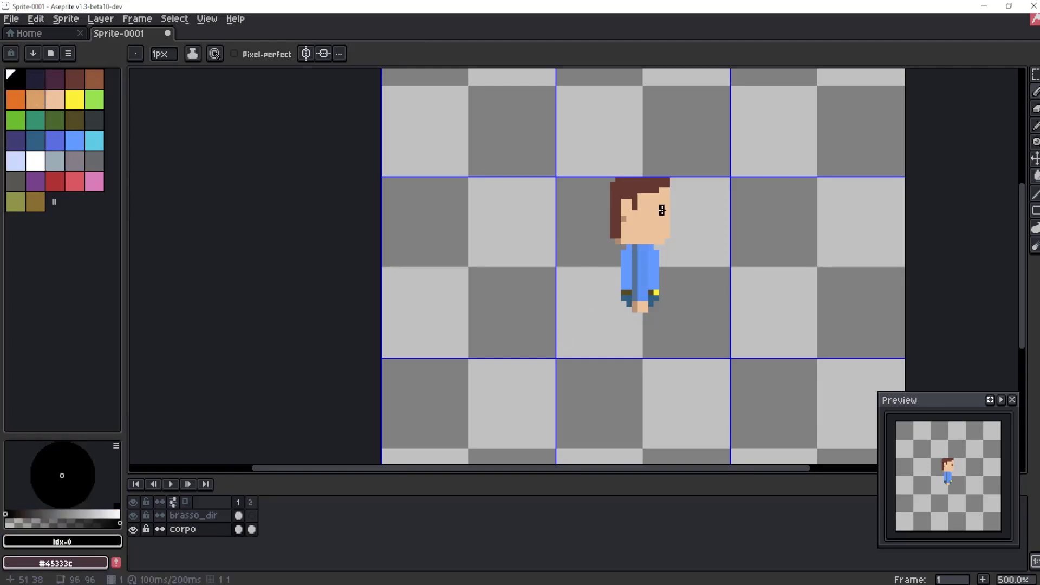
left_click(661, 206)
- Add a new layer above brasso_dir and name it perna_dir
left_click(189, 517)
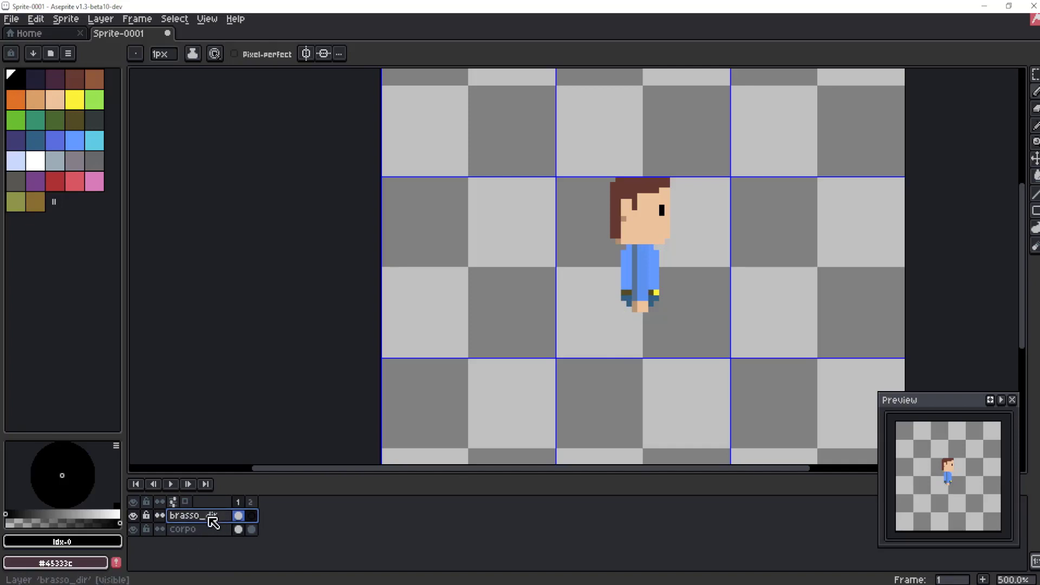
right_click(217, 518)
left_click(370, 503)
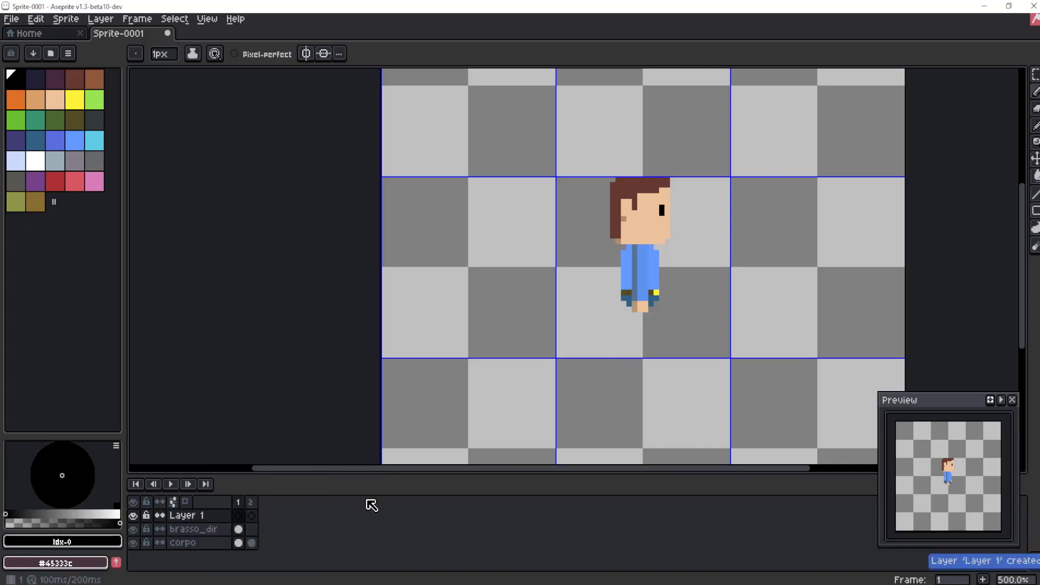
left_click(207, 516)
double_click(210, 518)
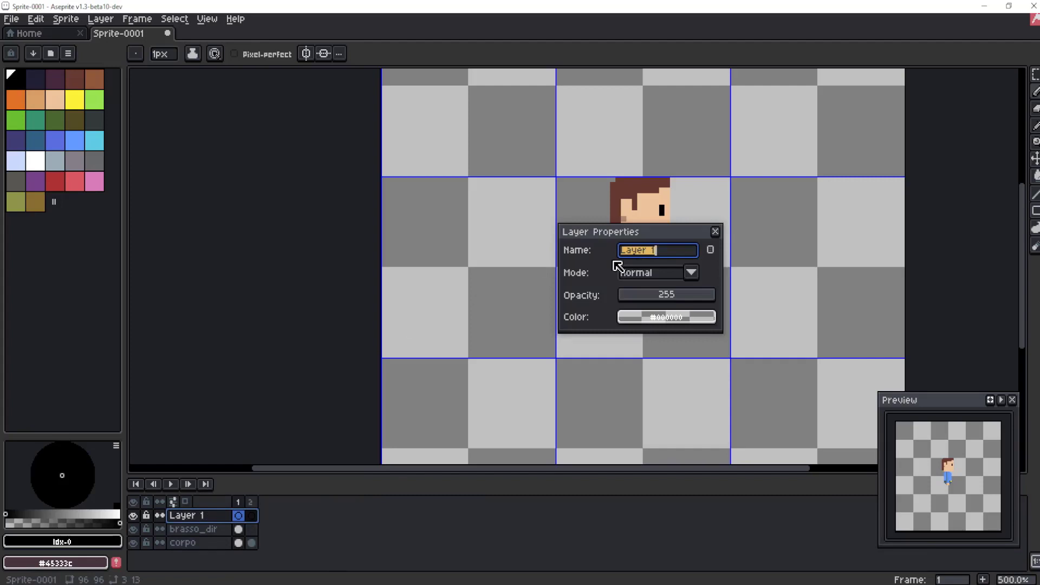
type("perna_dir")
key("Return")
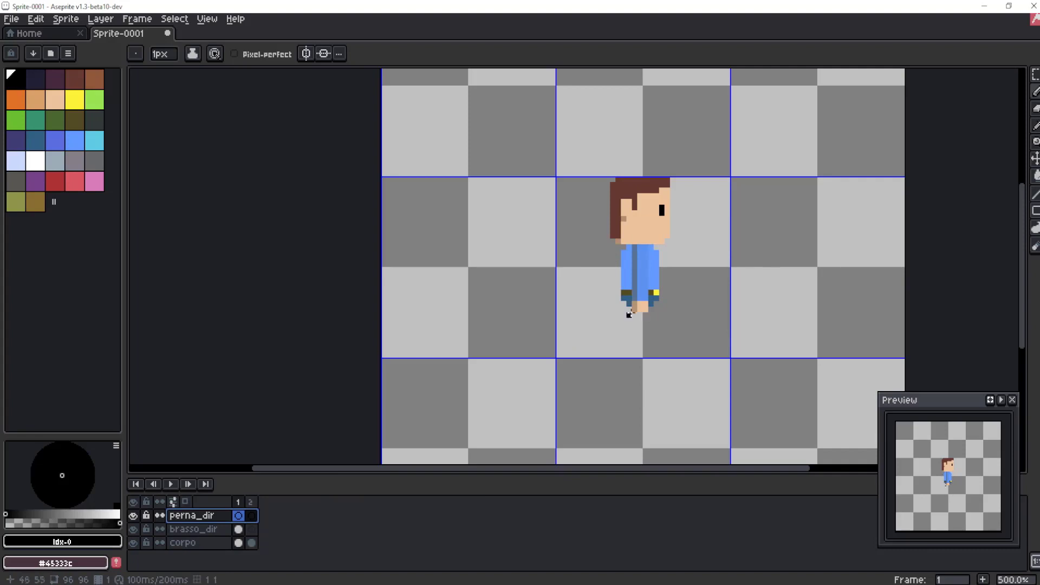
- Draw a three-pixel-wide leg in the trouser blue #306082 from the hips to the blue grid line, erasing stray pixels around the foot
left_click(630, 299, "alt")
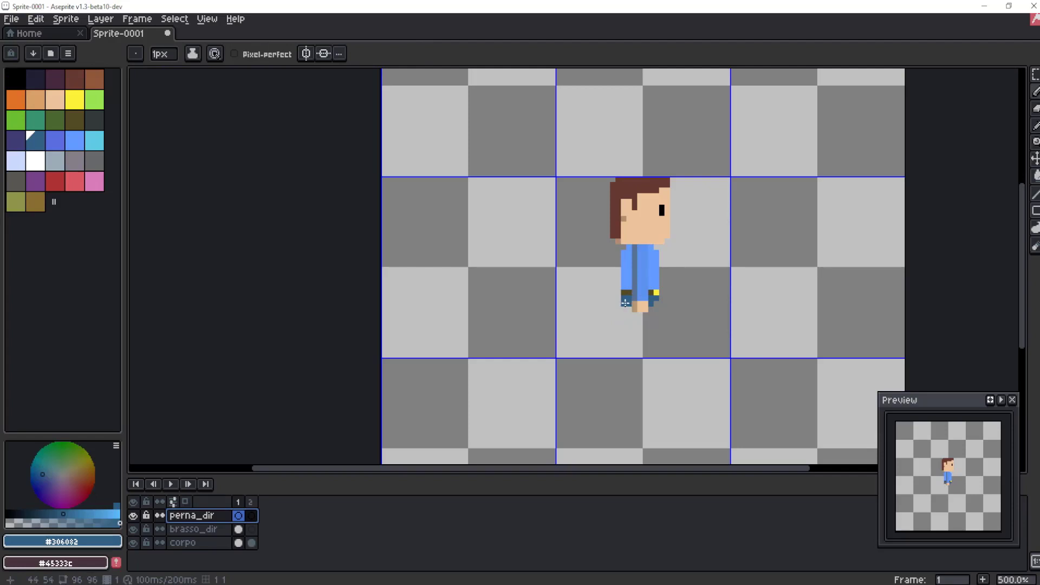
left_click(627, 303)
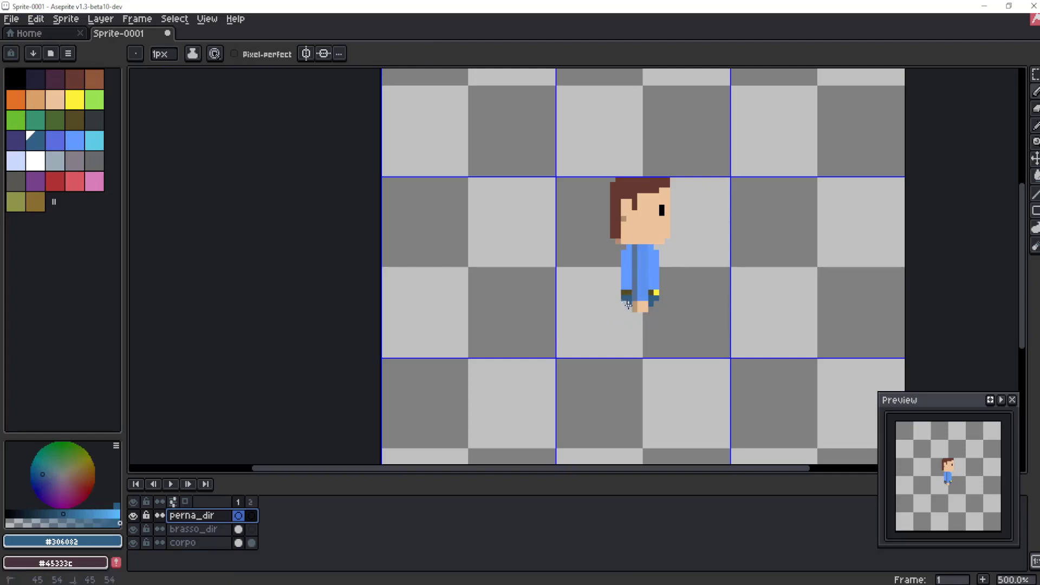
mouse_move(630, 342)
left_mouse_down()
mouse_move(633, 312)
mouse_move(634, 359)
left_mouse_up()
key("ctrl+z")
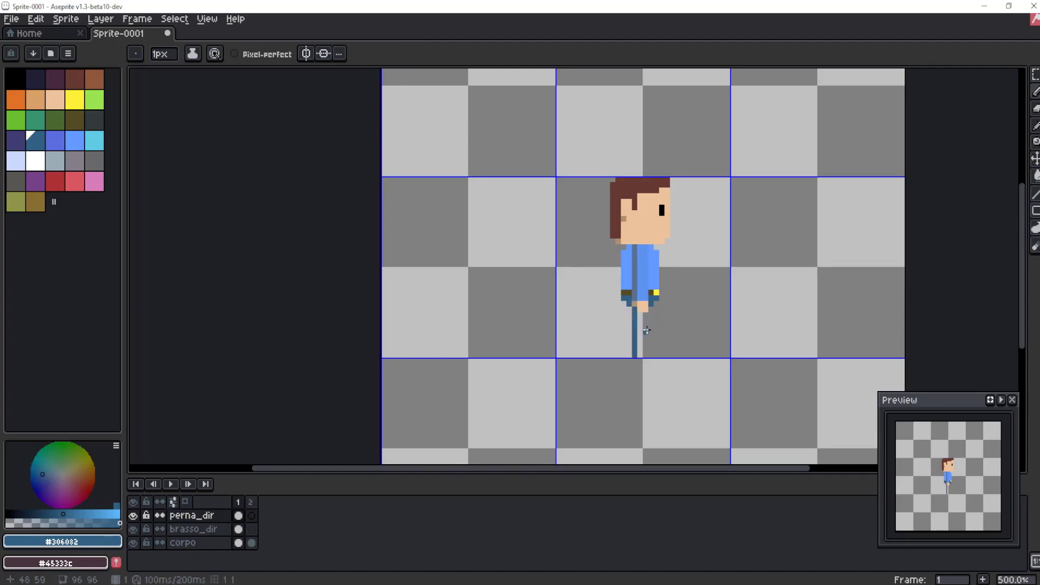
left_click_drag(645, 309, 646, 360)
left_click_drag(639, 315, 639, 360)
left_click(1028, 131)
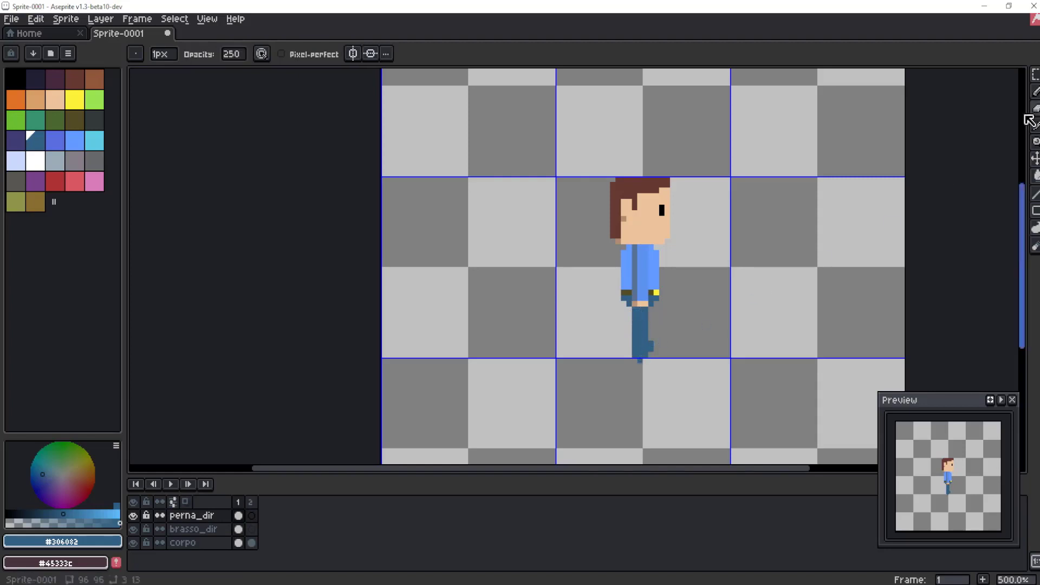
left_click_drag(650, 346, 649, 358)
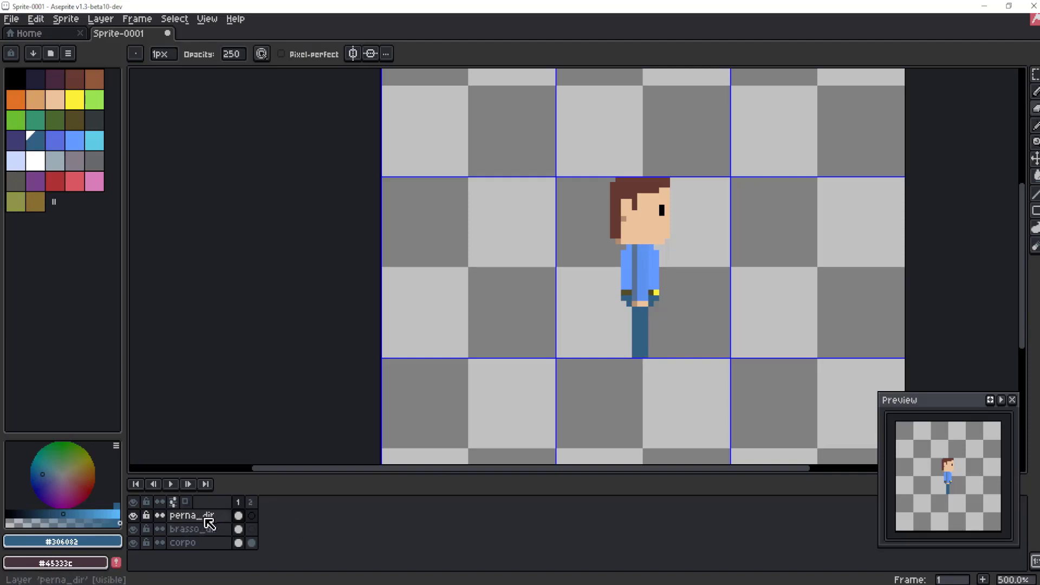
- Move the perna_dir layer to the bottom of the layer stack, beneath corpo
left_click_drag(205, 521, 246, 529)
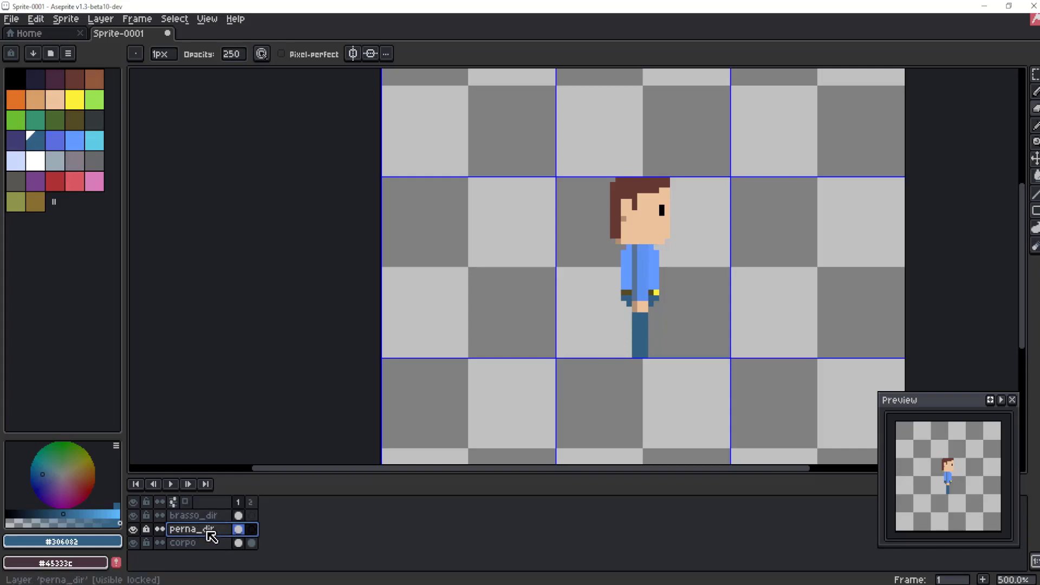
left_click_drag(207, 532, 205, 548)
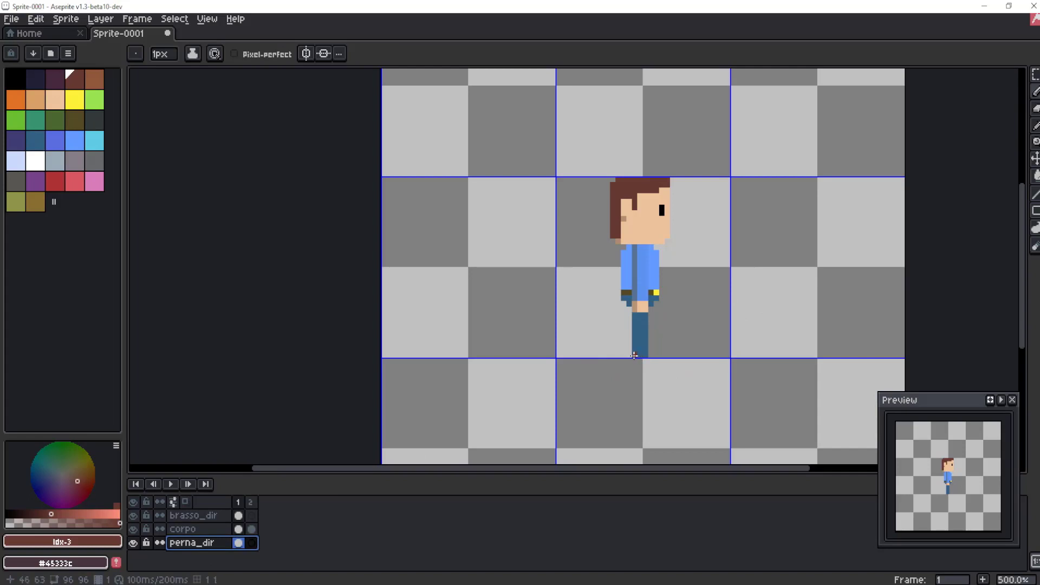
- Draw a one-pixel-high shoe at the leg's base in the belt colour #524b24, erasing the reddish-brown pixels below the grid line
left_click(633, 356)
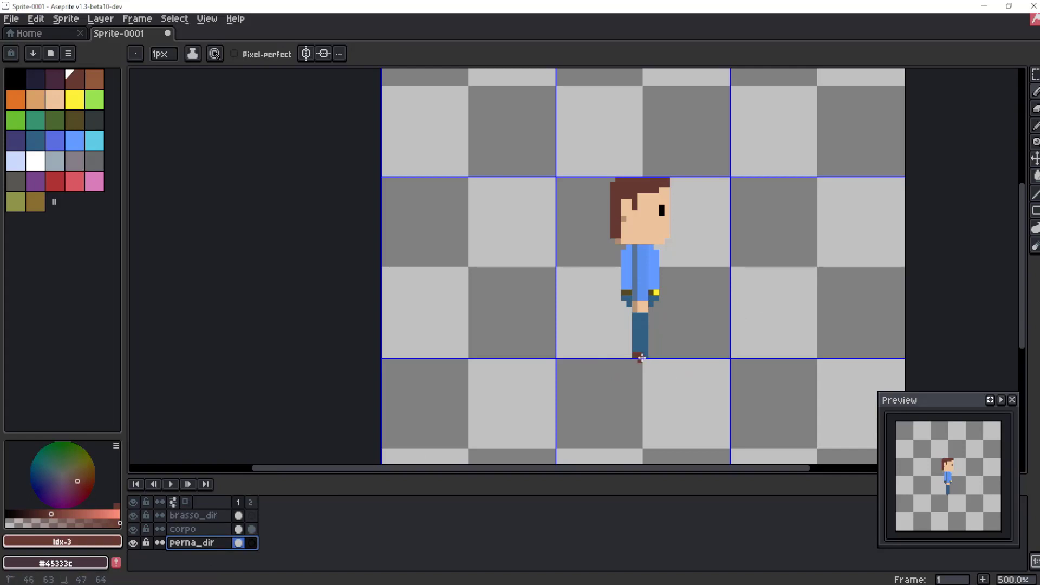
left_click_drag(643, 355, 643, 356)
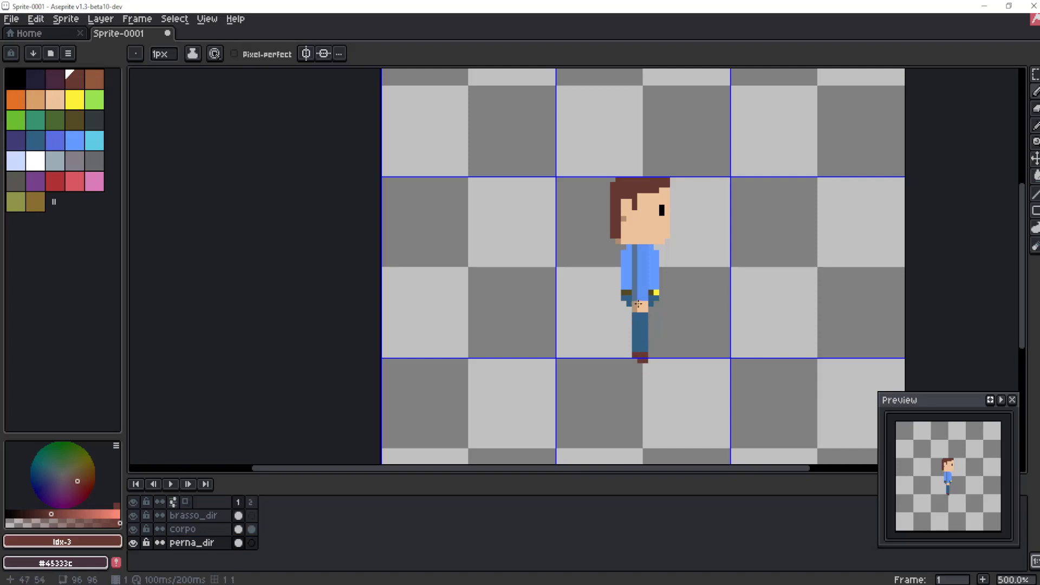
left_click(627, 292, "alt")
left_click(642, 356)
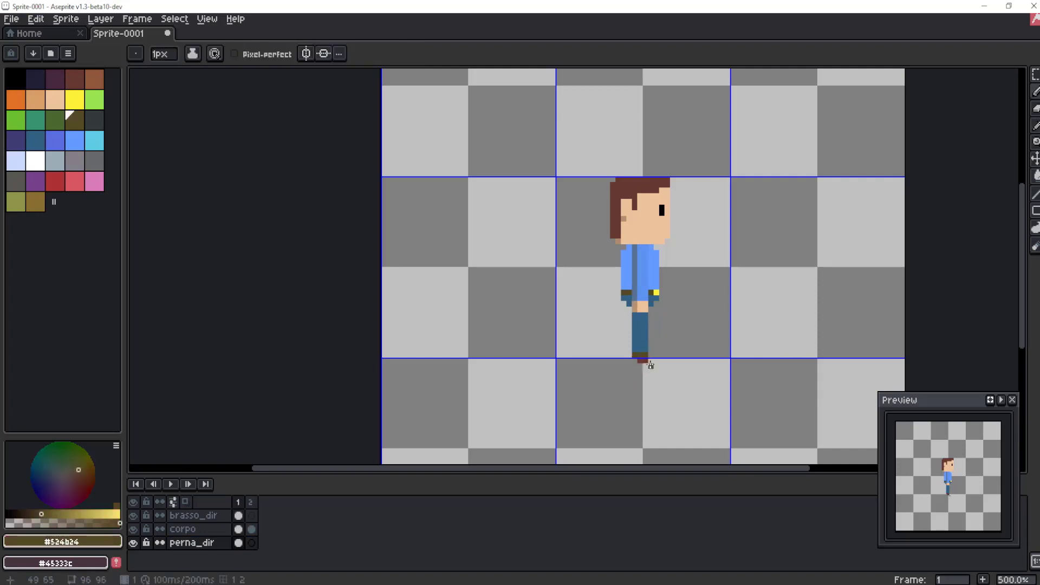
key("alt")
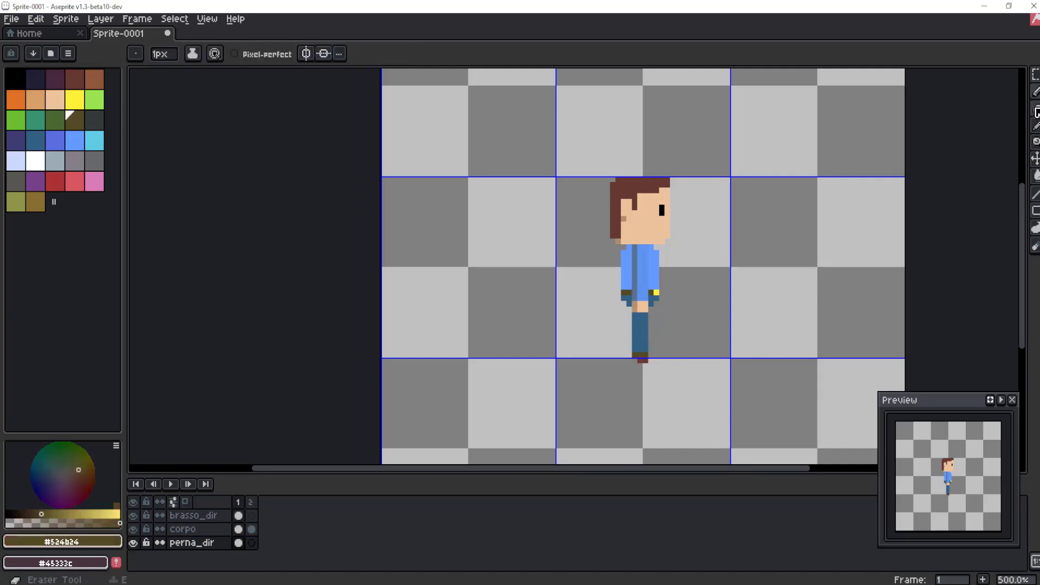
left_click(1035, 108)
left_click(643, 360)
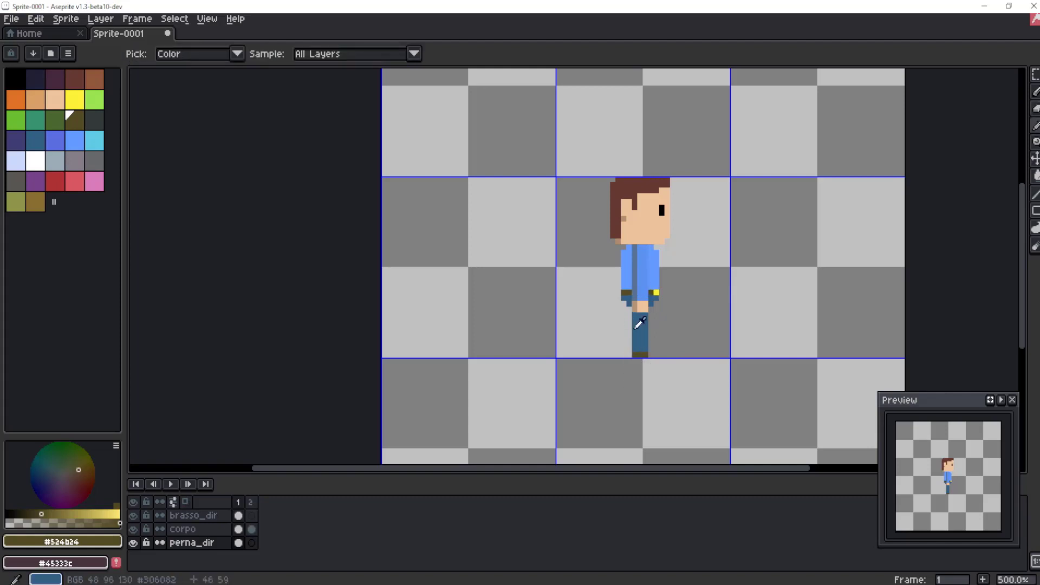
- Shade the back edge of the leg with a darker blue (HSV 204°, 63, 40)
left_click(640, 325, "alt")
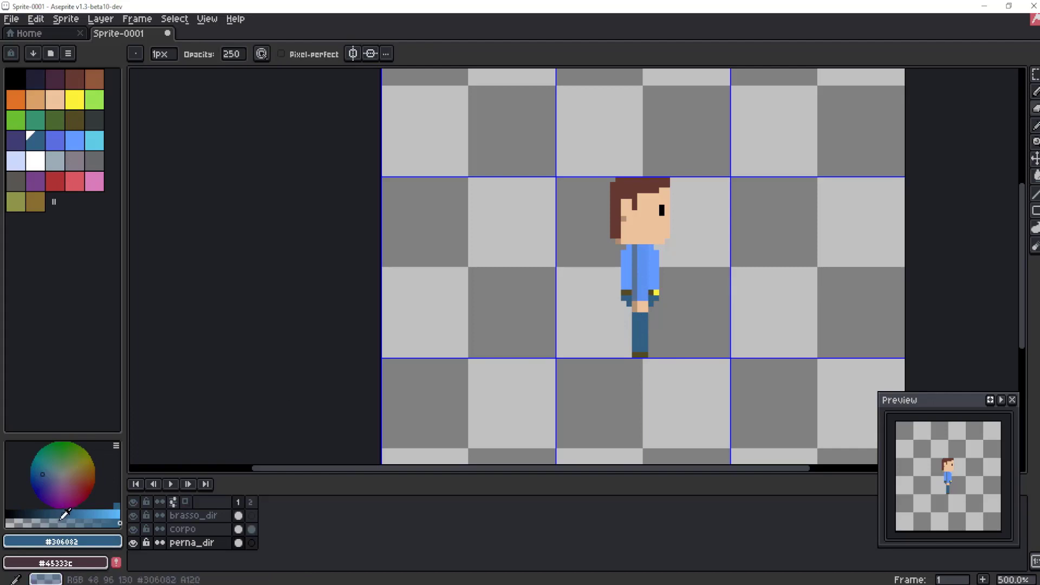
left_click_drag(63, 514, 52, 513)
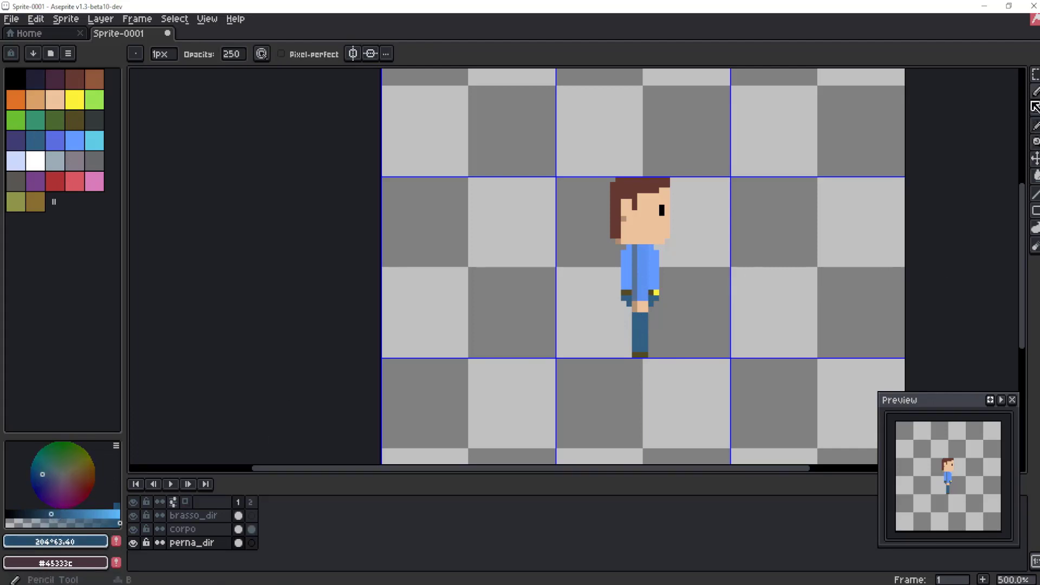
key("shift+b")
left_click_drag(632, 317, 634, 328)
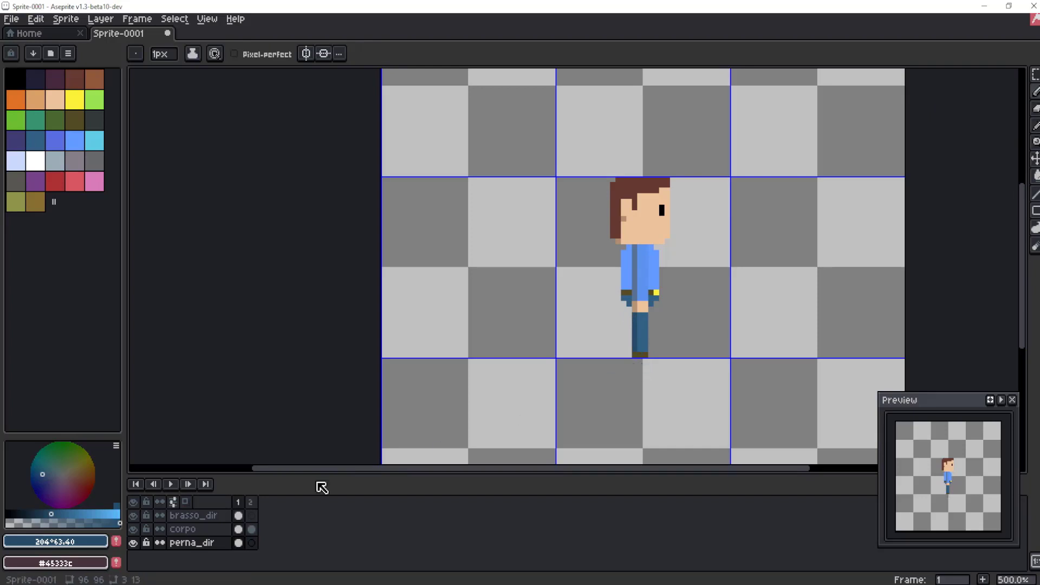
- Mix a darker brown (HSV 50°, 56, 25) from the shoe's base colour
key("i")
left_click(644, 351)
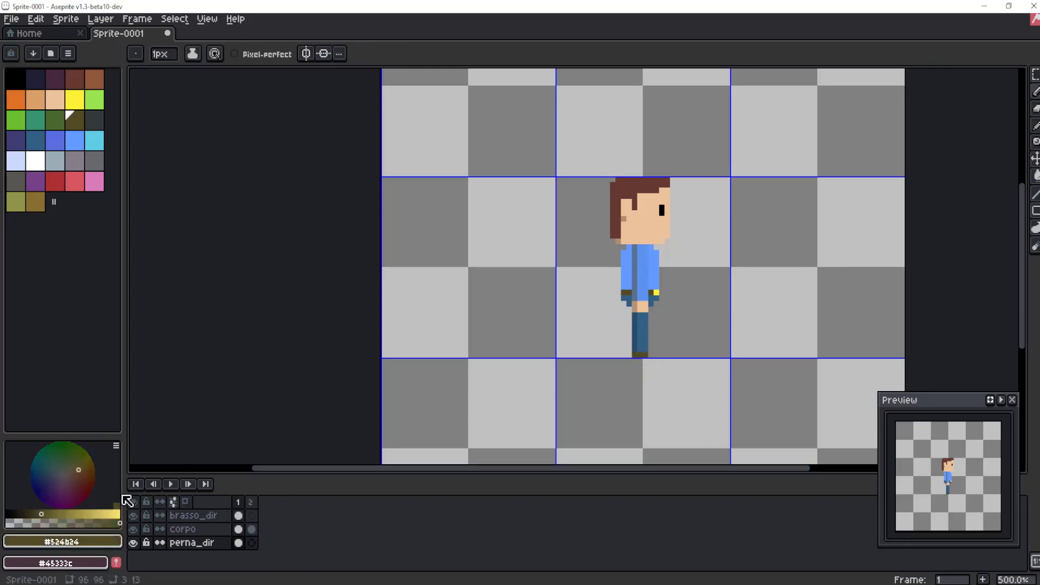
left_click_drag(43, 511, 34, 513)
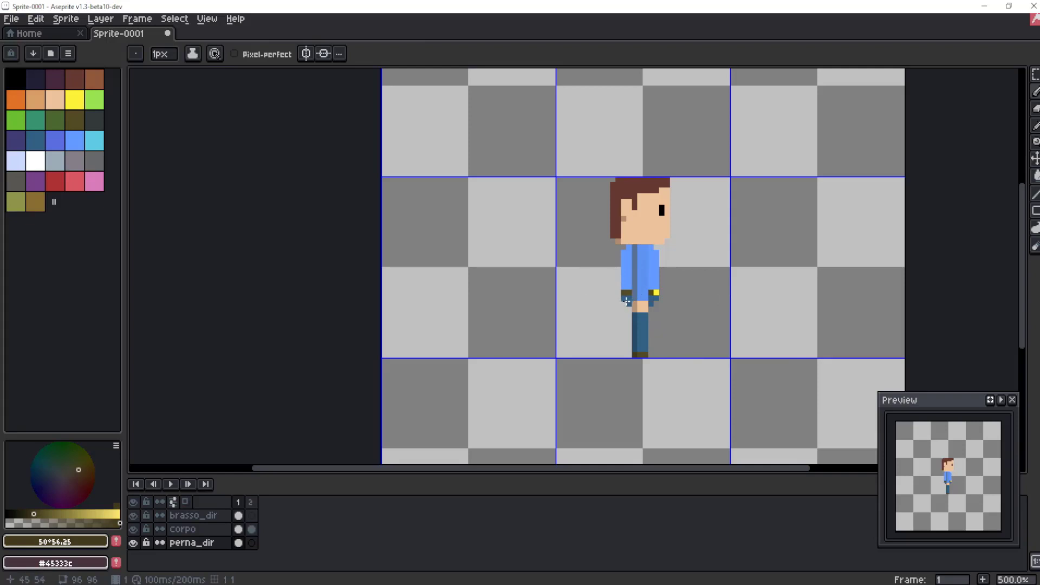
- Hide the arm layer and fill the light-blue gap below the belt on the corpo layer with #306082
left_click(635, 344, "alt")
left_click(198, 529)
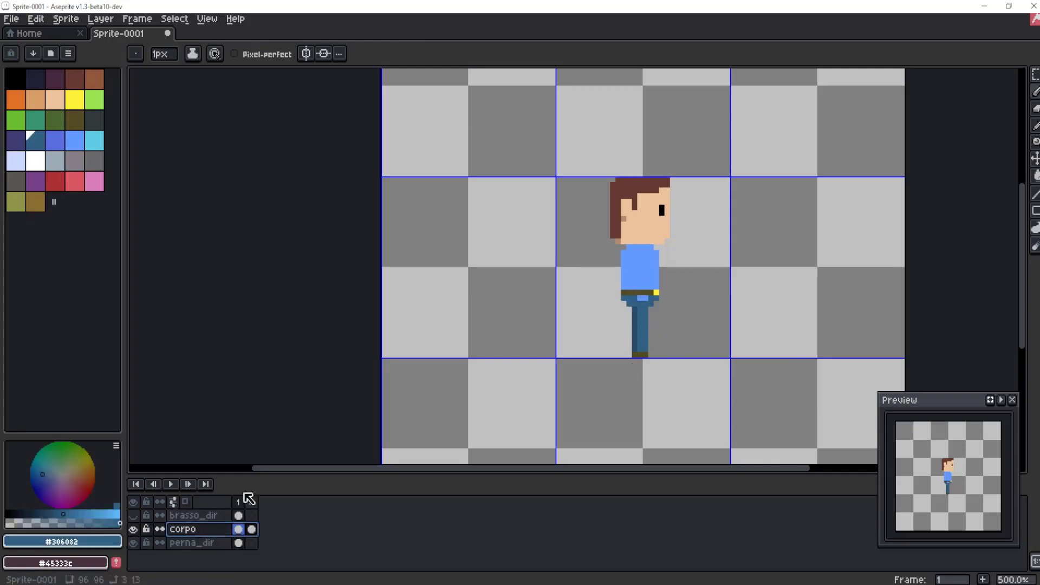
key("i")
left_click(645, 298)
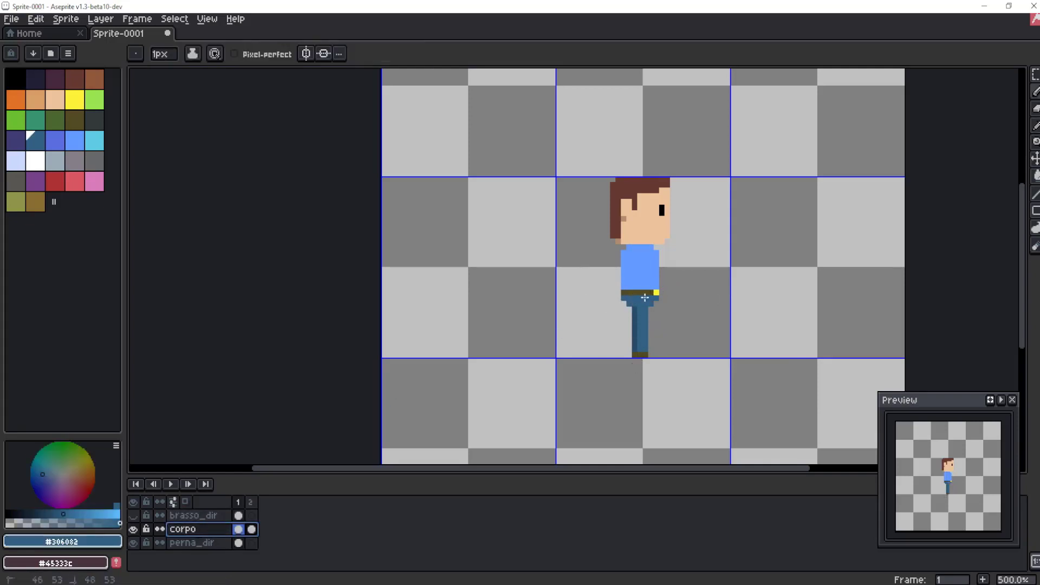
- Shade the back edge of the shirt with a darker blue, trying brightness 63 and 74 before settling on HSV 218°, 61, 83
key("alt")
left_click(634, 321, "alt")
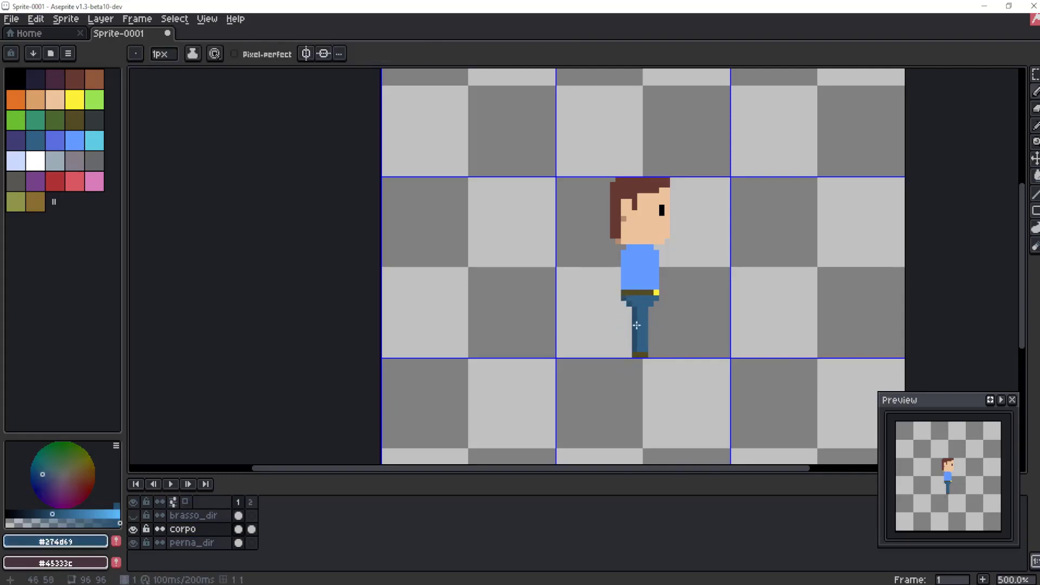
left_click(634, 265, "alt")
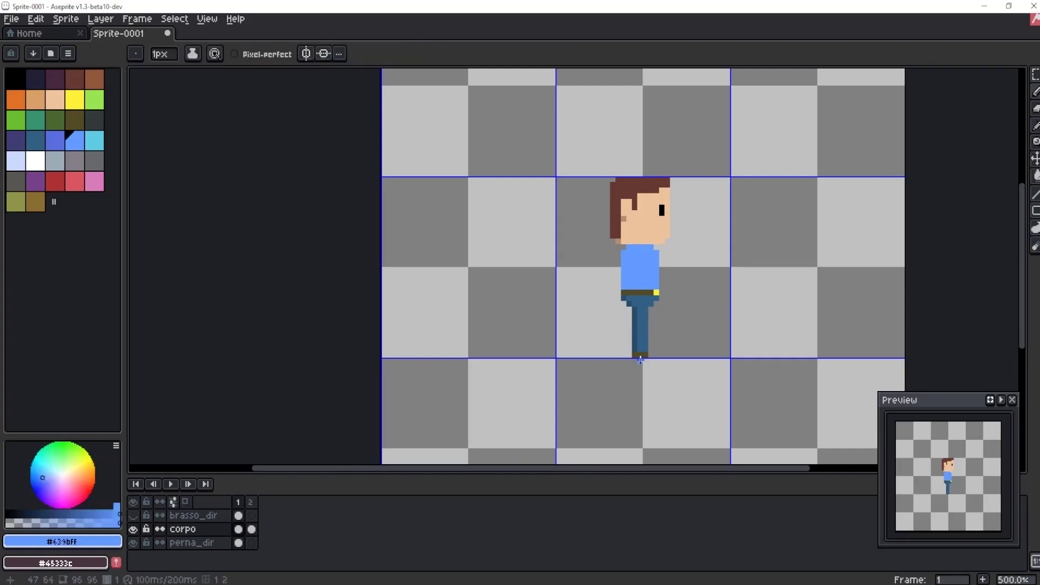
key("alt")
left_click(80, 513)
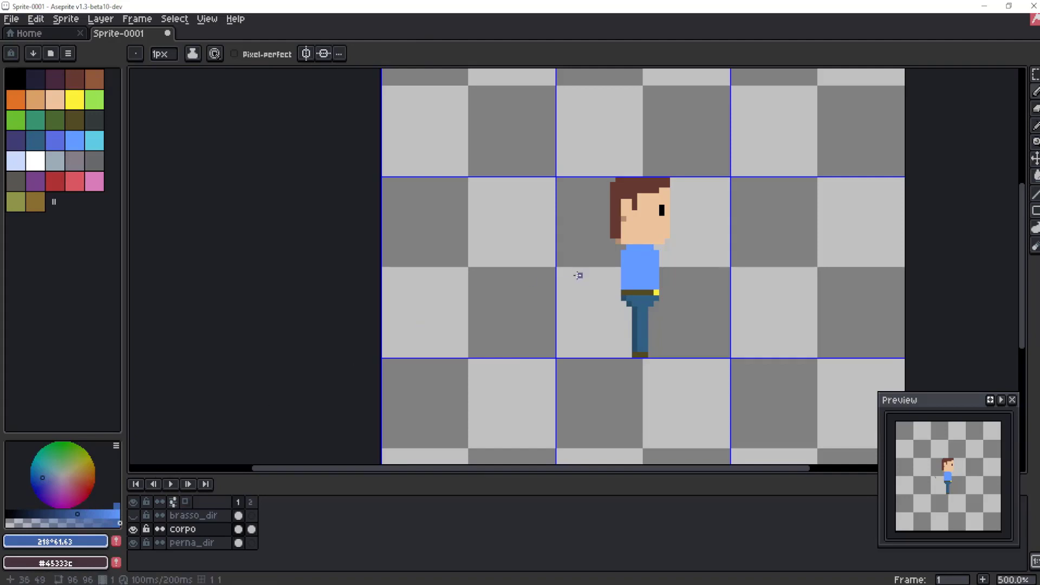
left_click_drag(629, 247, 623, 278)
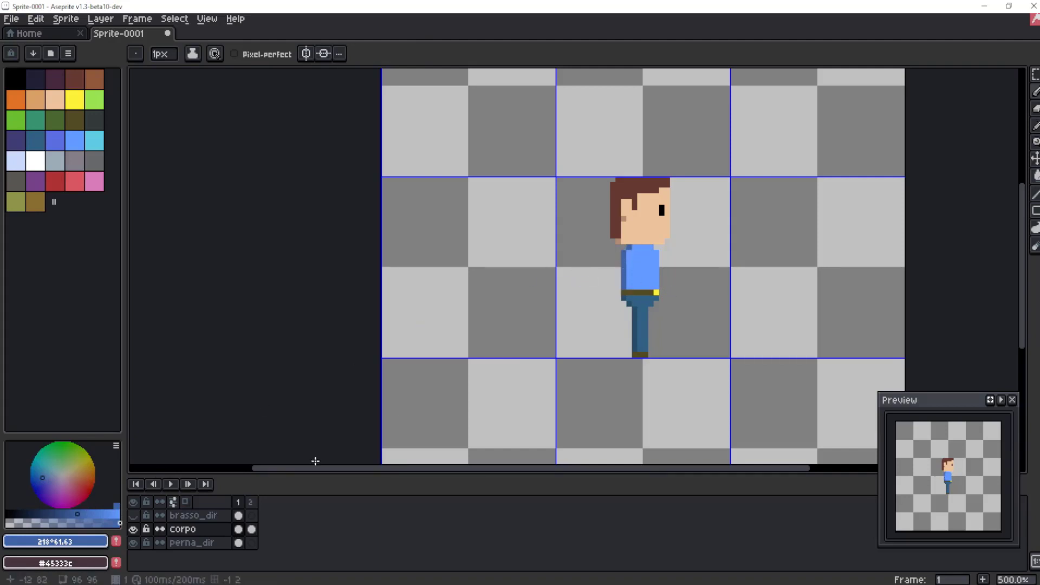
left_click(85, 513)
left_click(90, 514)
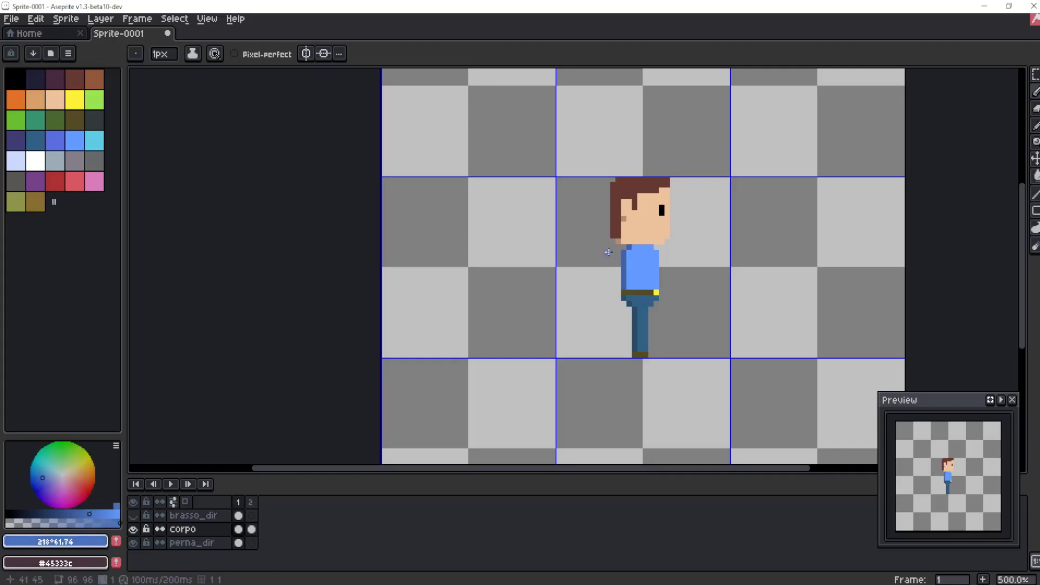
left_click_drag(624, 250, 623, 277)
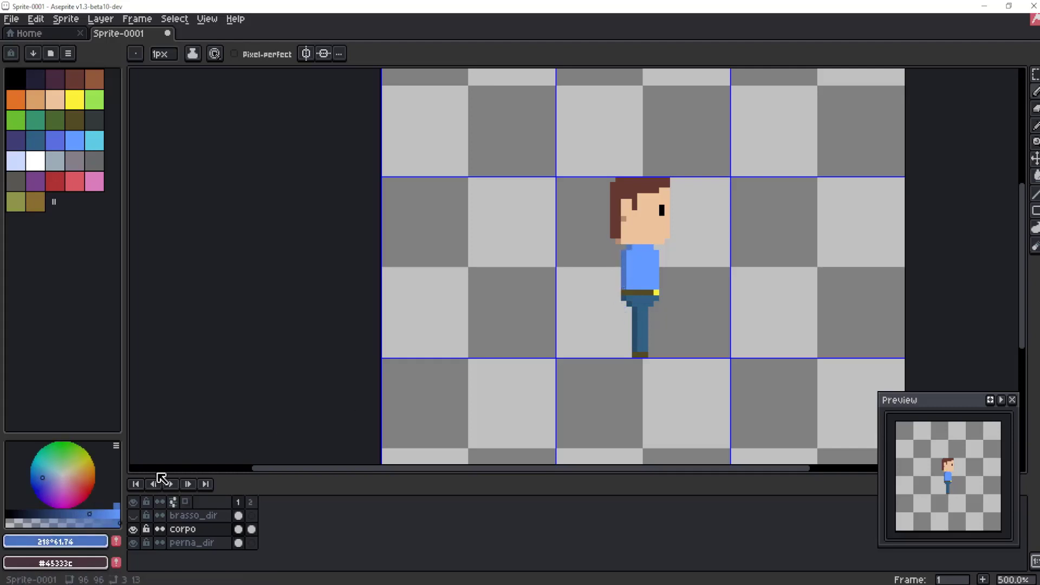
left_click(100, 513)
left_click_drag(624, 257, 624, 290)
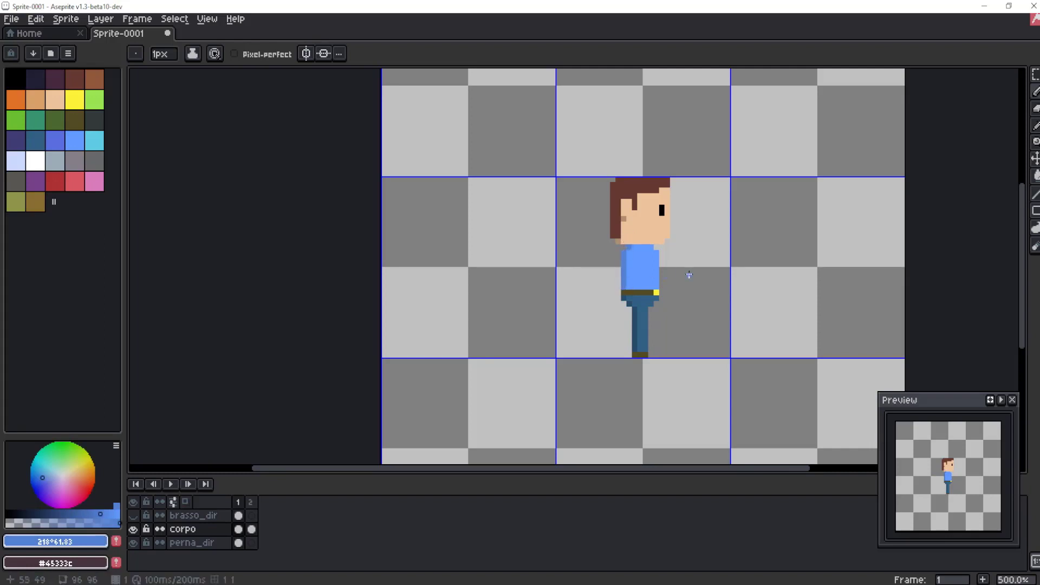
- Shade the back pixel of the shoe on the perna_dir layer with a darker brown (HSV 50°, 56, 22)
left_click(639, 354, "alt")
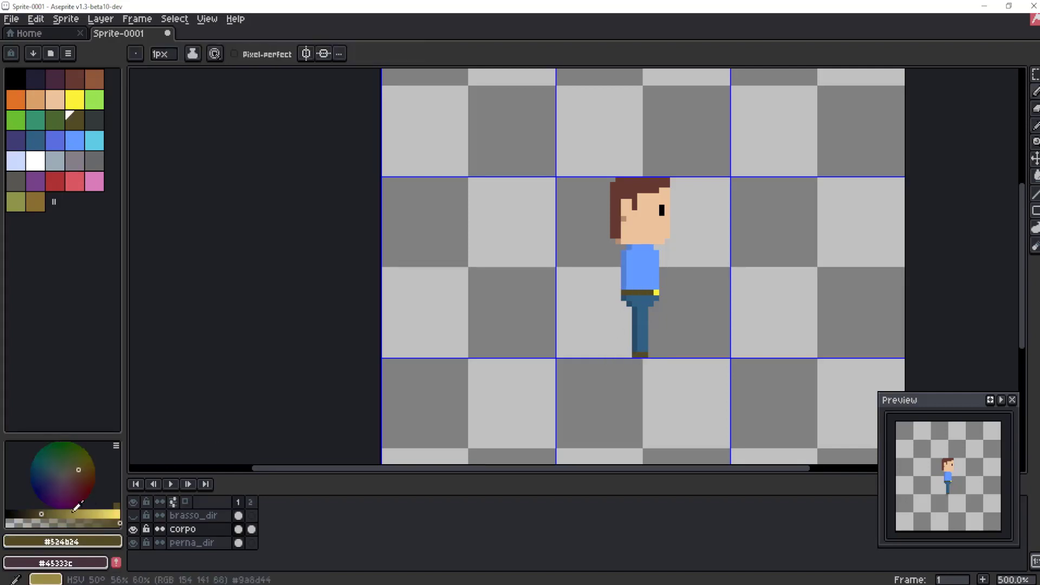
left_click(43, 512)
left_click_drag(40, 513, 30, 513)
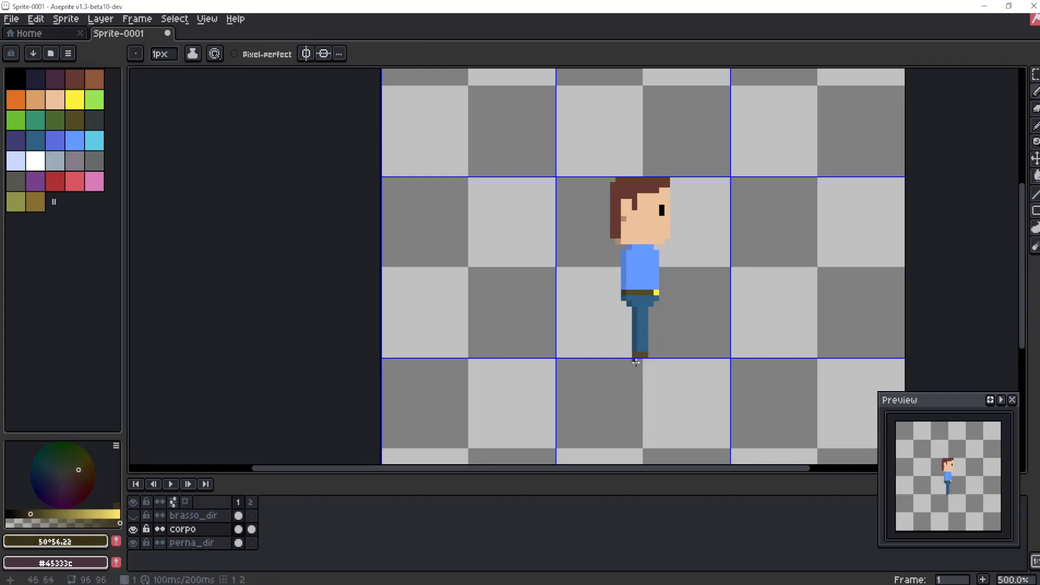
left_click(198, 544)
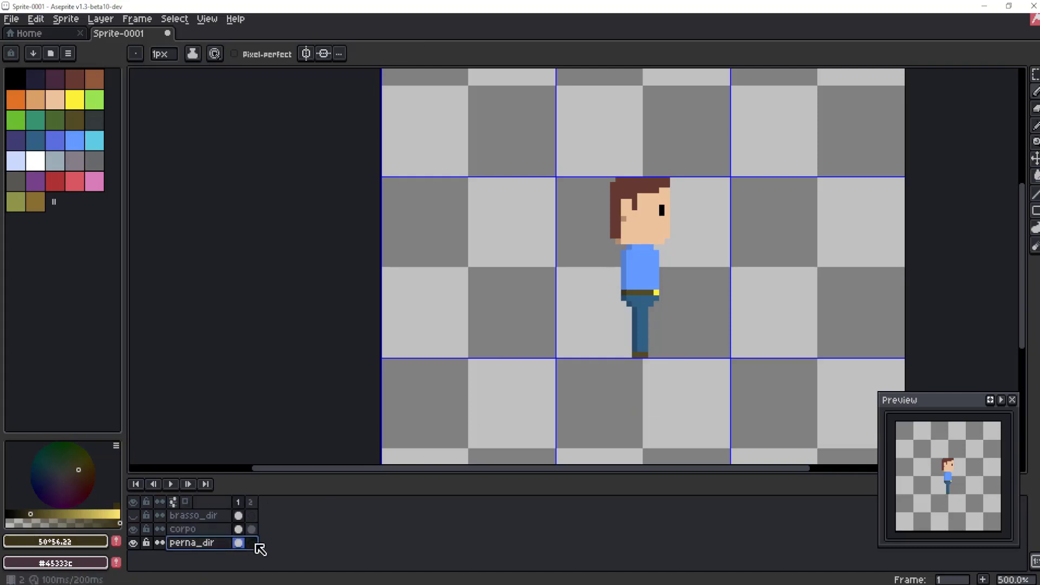
left_click(636, 355)
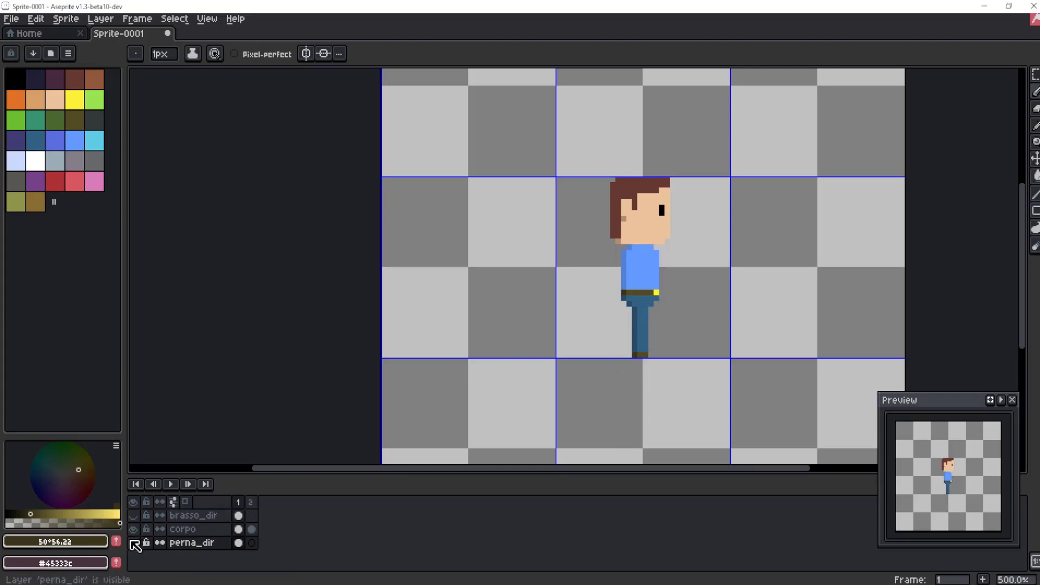
- Show the brasso_dir layer, shade the head's underside on the corpo layer with #ae8f71, and restore the chin's front corner with #eec39a
left_click(133, 515)
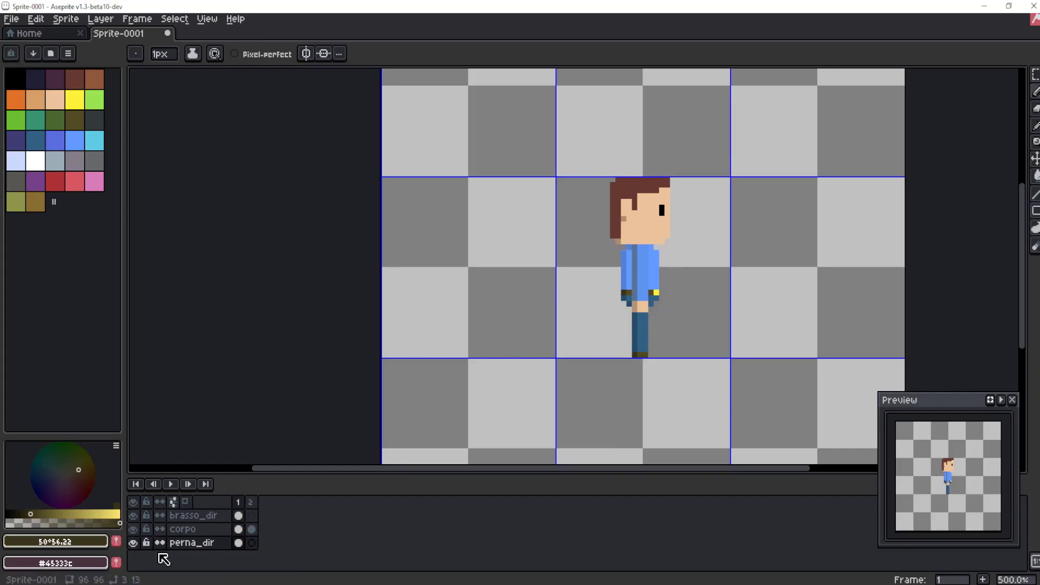
left_click(197, 529)
key("i")
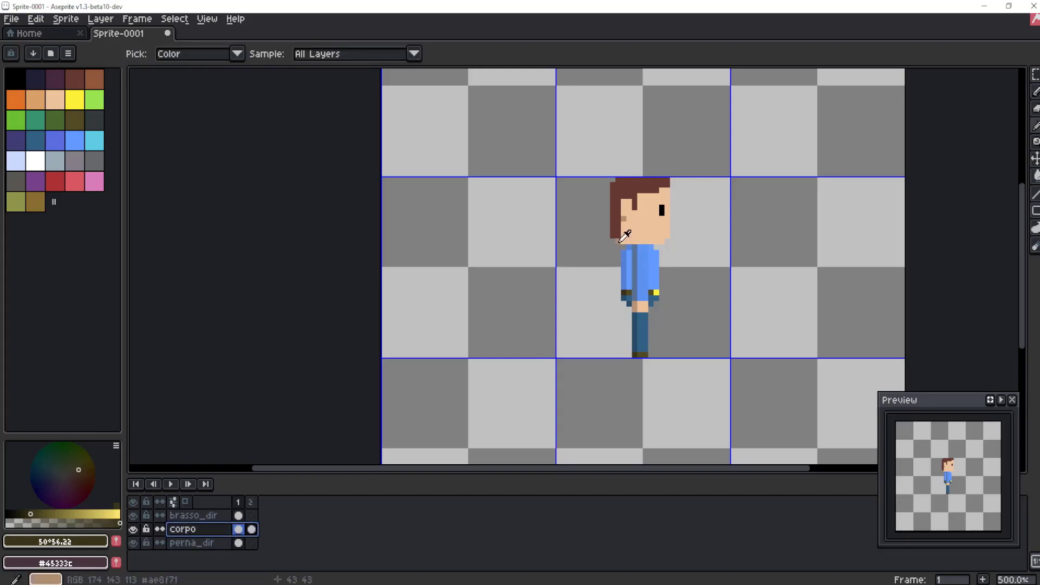
left_click(628, 241)
key("b")
left_click_drag(622, 241, 661, 242)
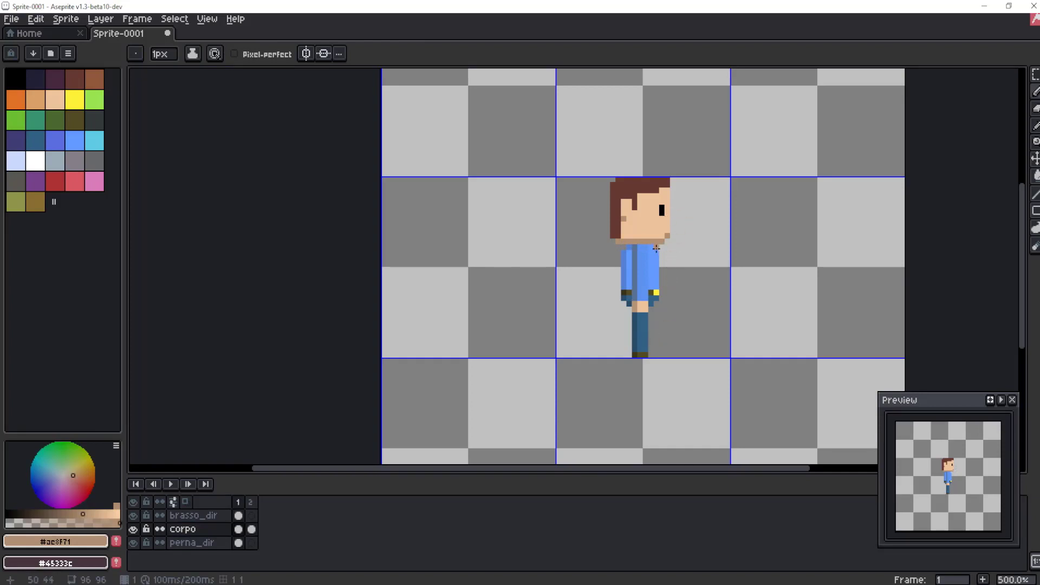
left_click(661, 229, "alt")
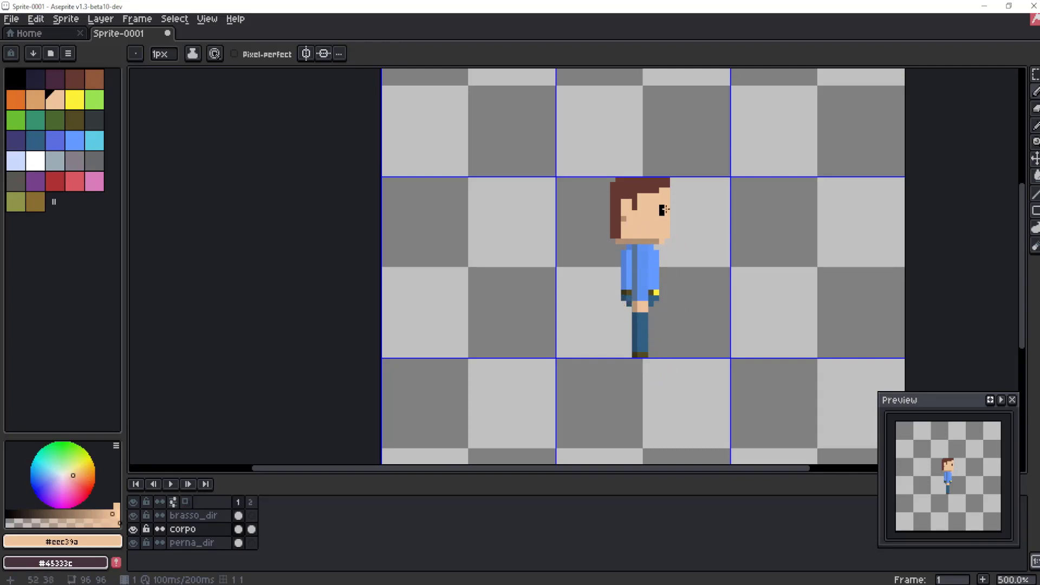
- Lighten the shadow under the chin with semi-transparent skin tones at alpha 181, first HSV 29°, 35, 74 and finally brightness 81
left_click(643, 240, "alt")
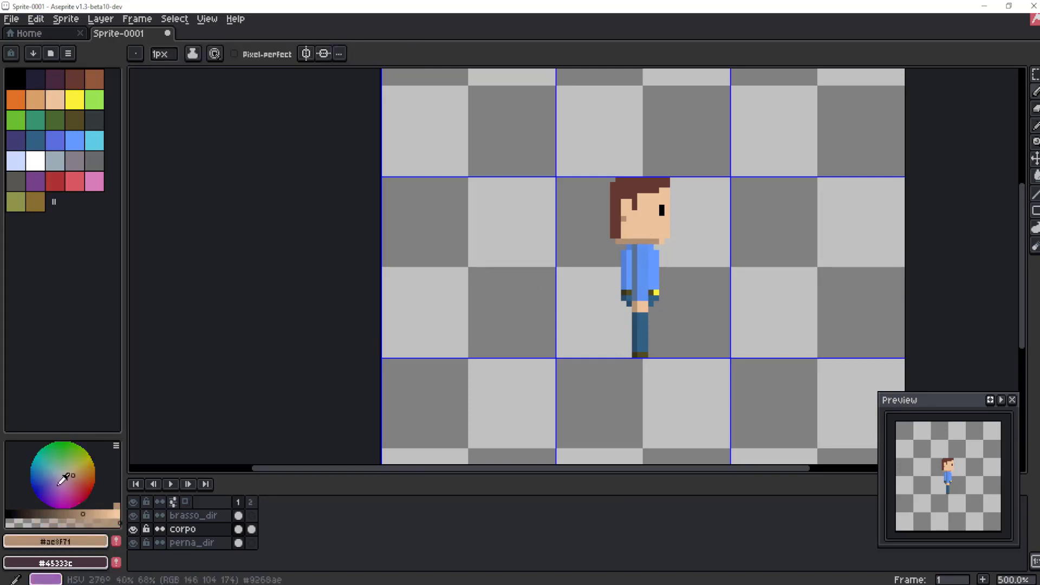
left_click(86, 523)
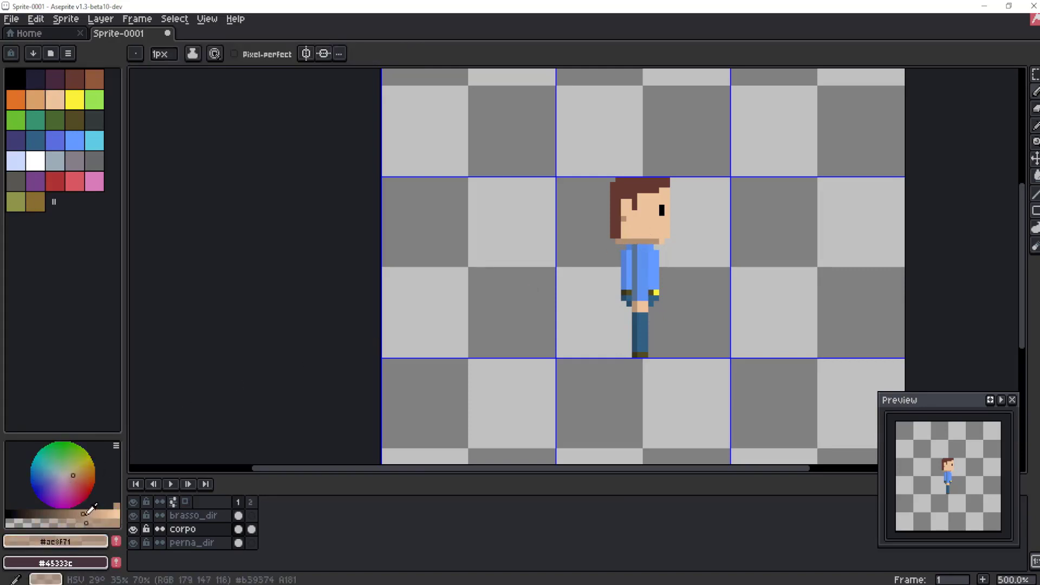
left_click(89, 513)
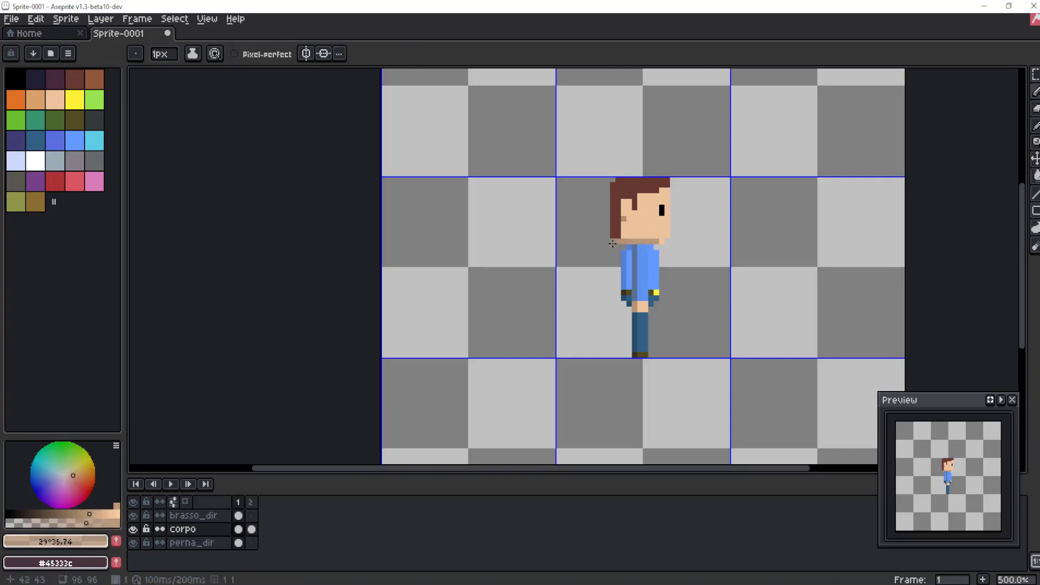
left_click_drag(615, 243, 656, 240)
left_click(98, 513)
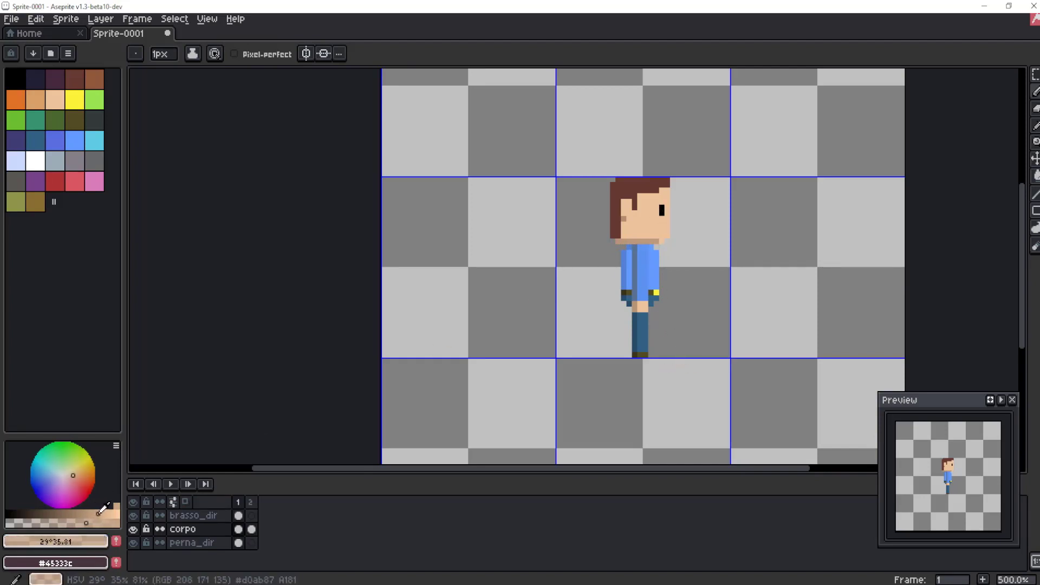
left_click_drag(618, 242, 669, 243)
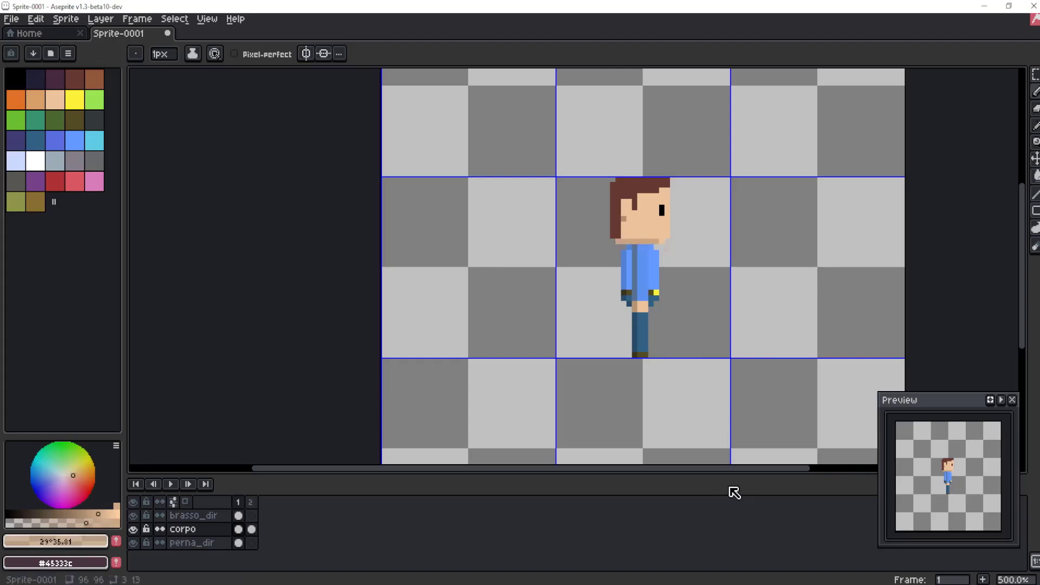
- Compare frames 1 and 2 of the corpo layer and delete its cel in frame 2
left_click(238, 528)
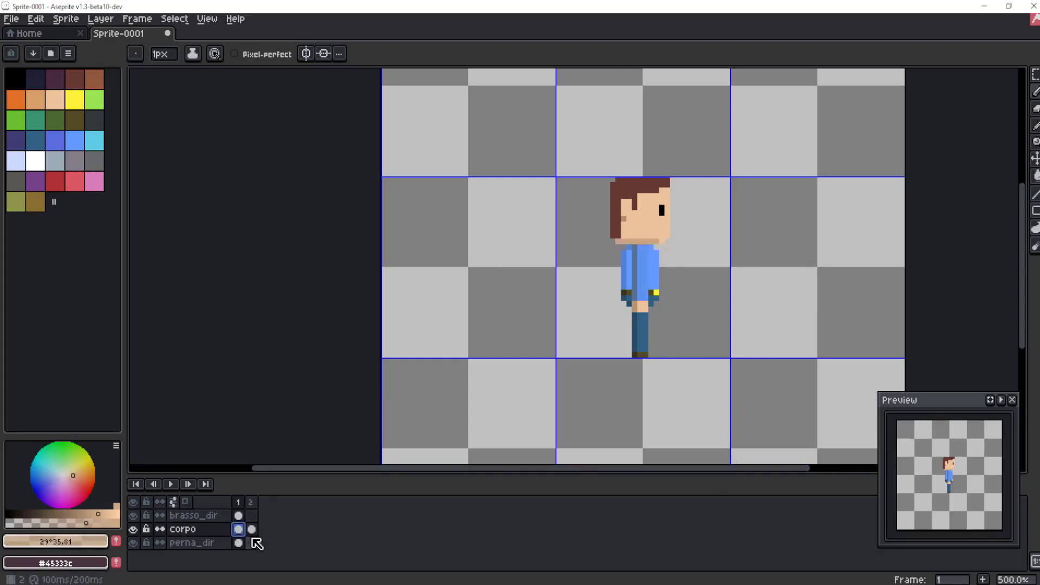
left_click(251, 529)
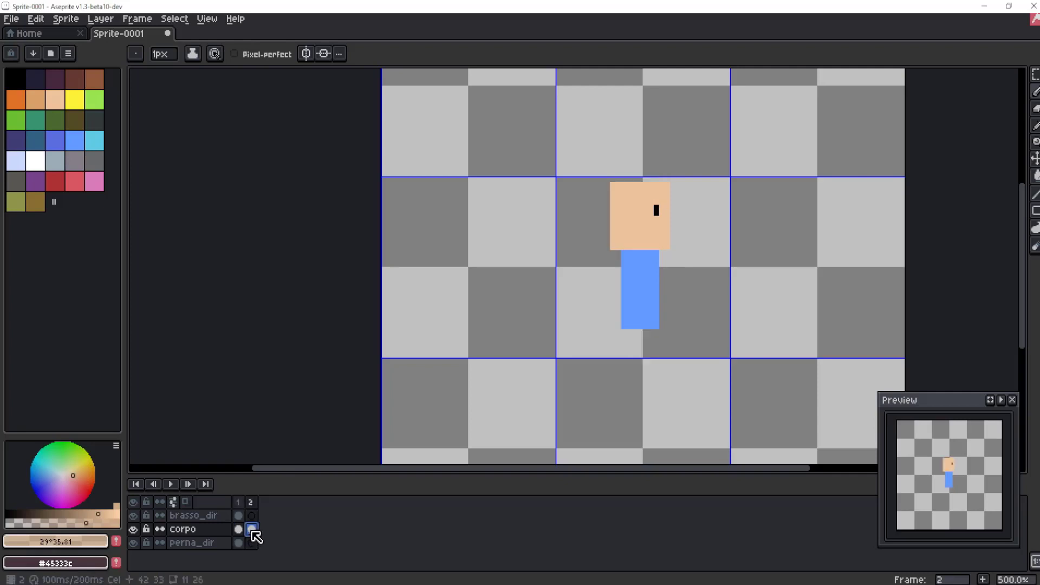
left_click(238, 529)
left_click(251, 532)
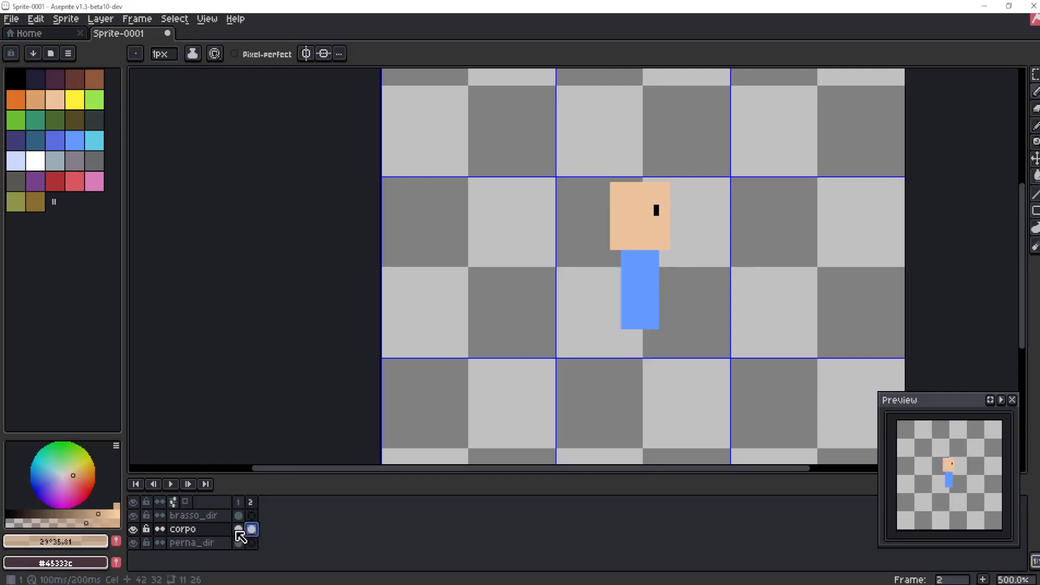
left_click(238, 531)
left_click(251, 532)
left_click(239, 531)
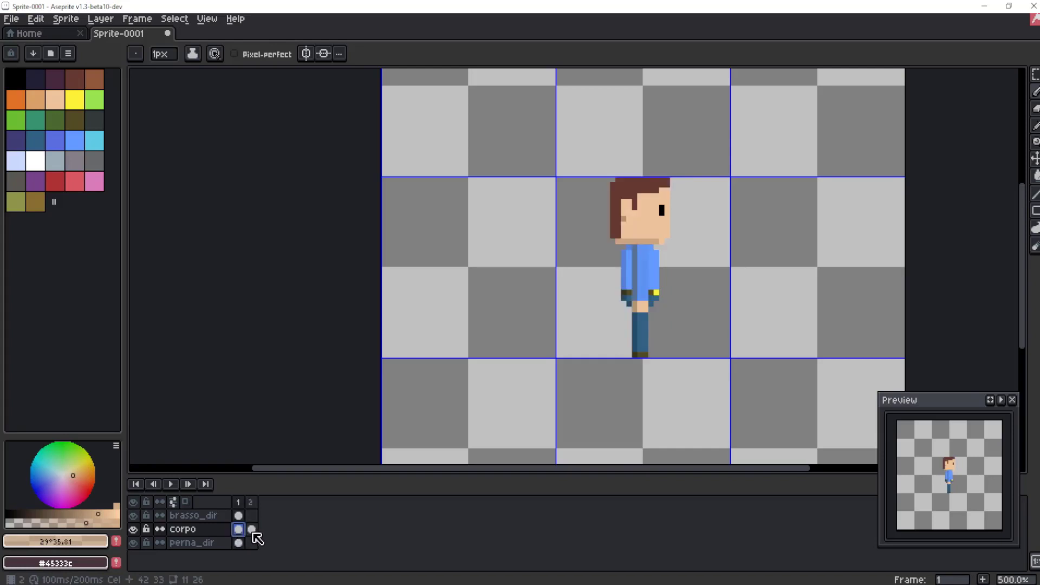
left_click(252, 530)
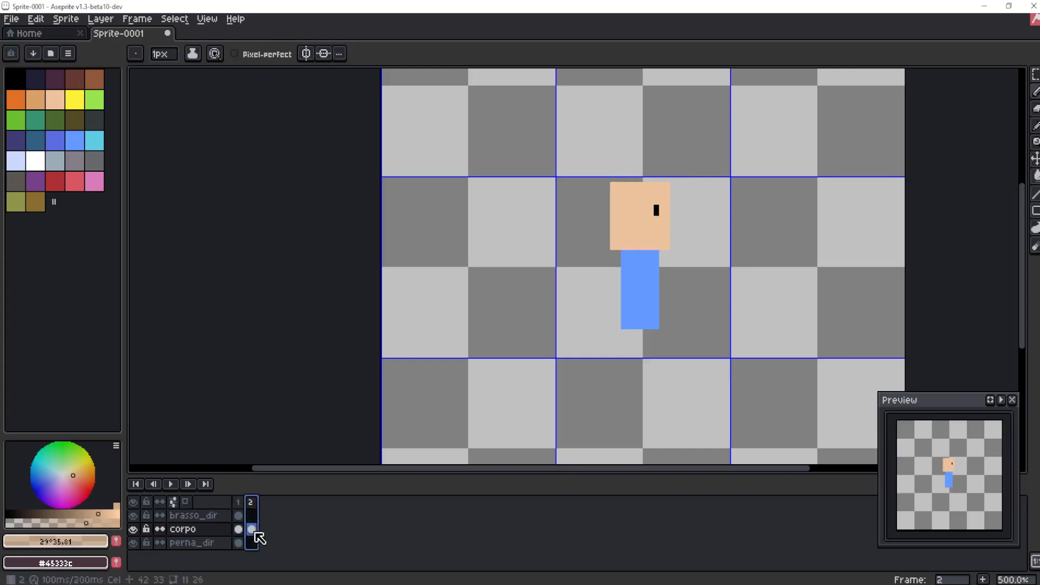
right_click(255, 525)
left_click(282, 525)
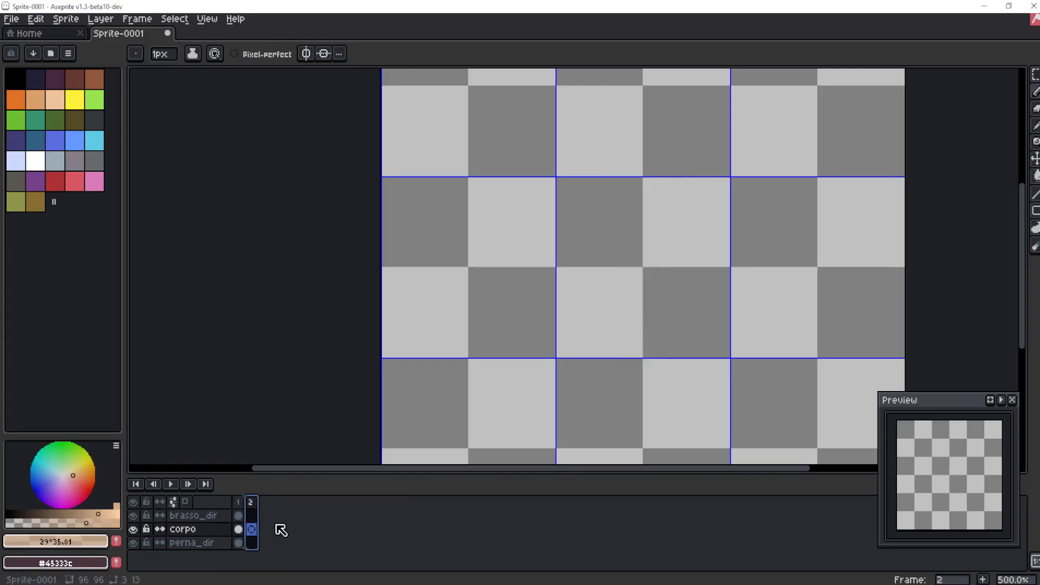
left_click(251, 502)
left_click(240, 502)
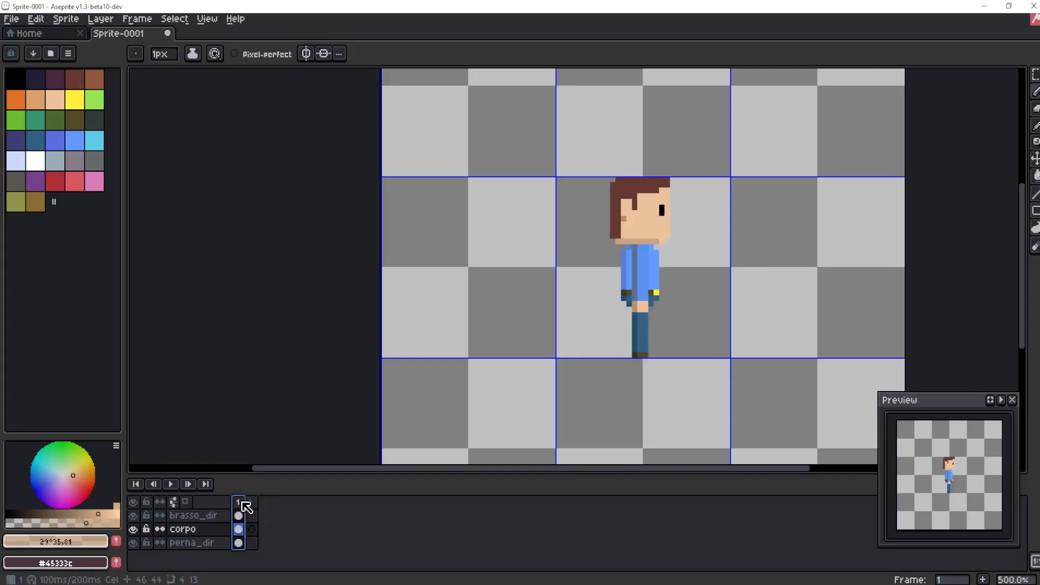
right_click(242, 502)
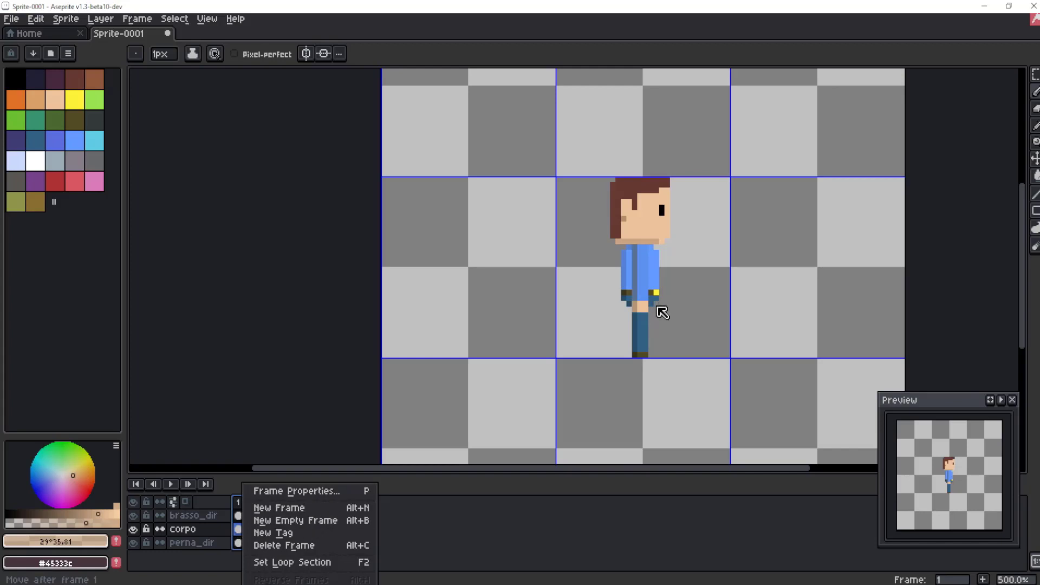
left_click(437, 534)
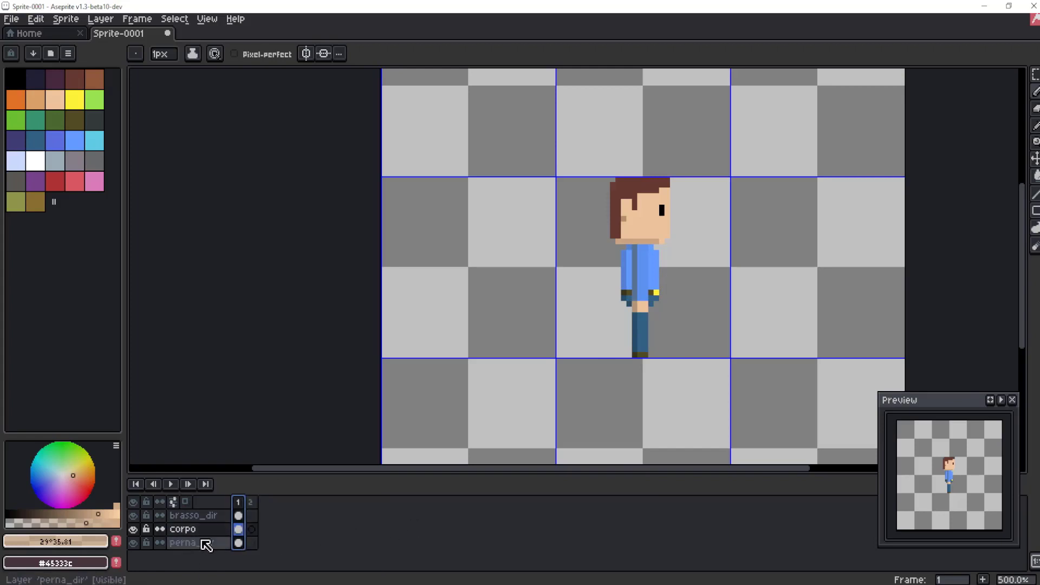
- Duplicate the brasso_dir layer to make a second arm
left_click(208, 516)
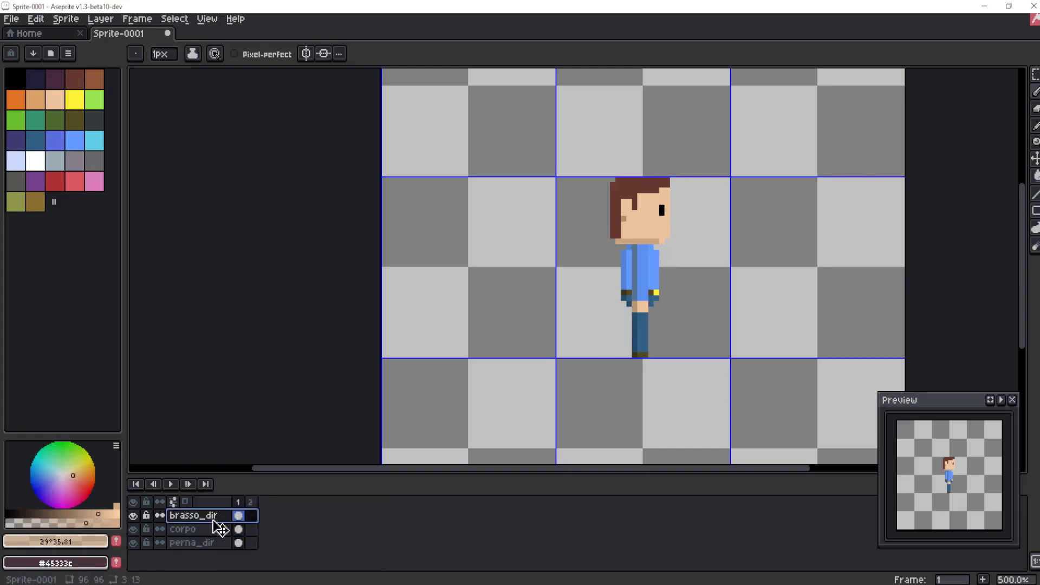
right_click(206, 515)
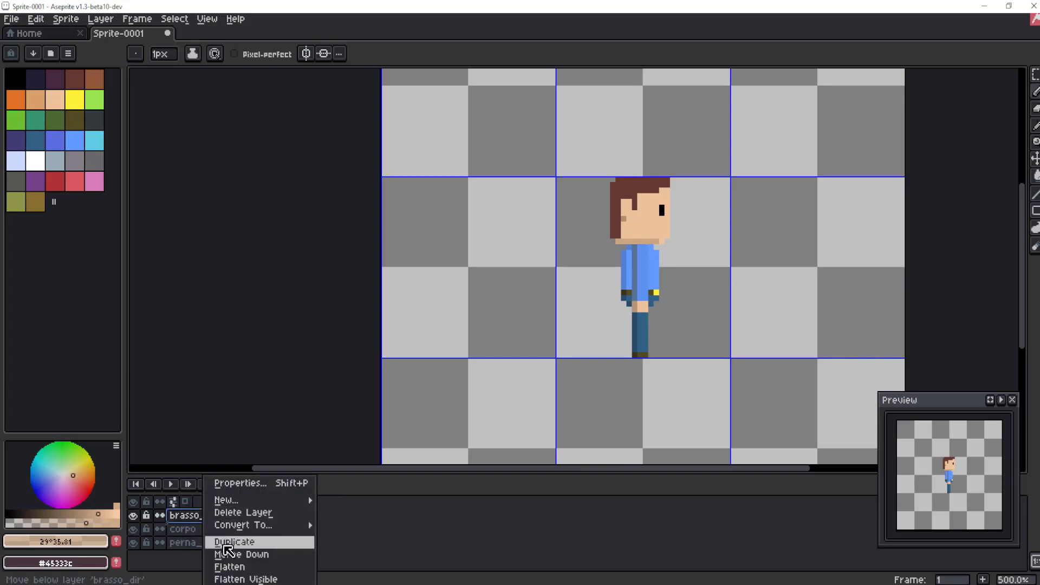
left_click(224, 543)
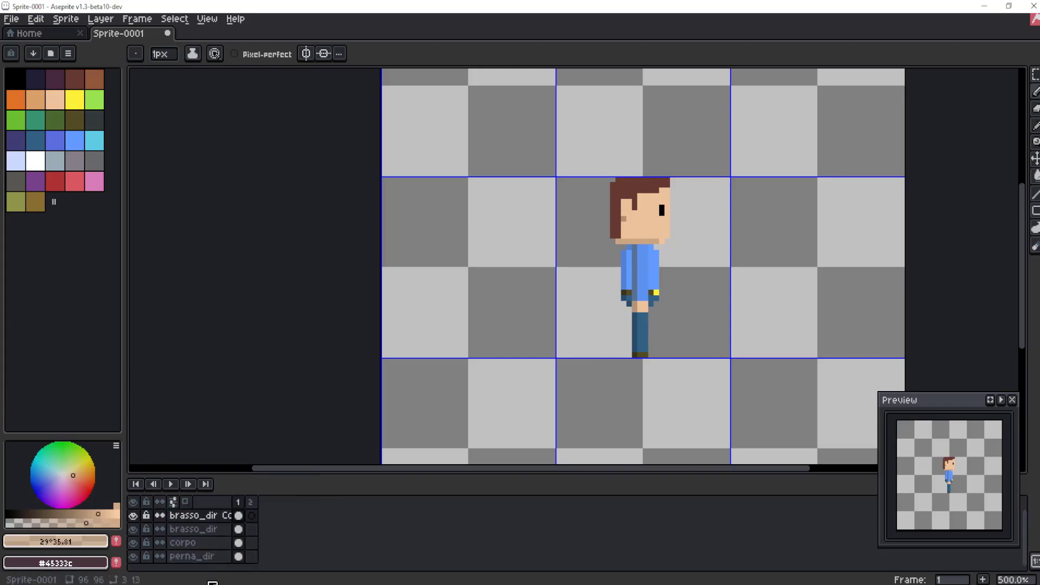
left_click(216, 534)
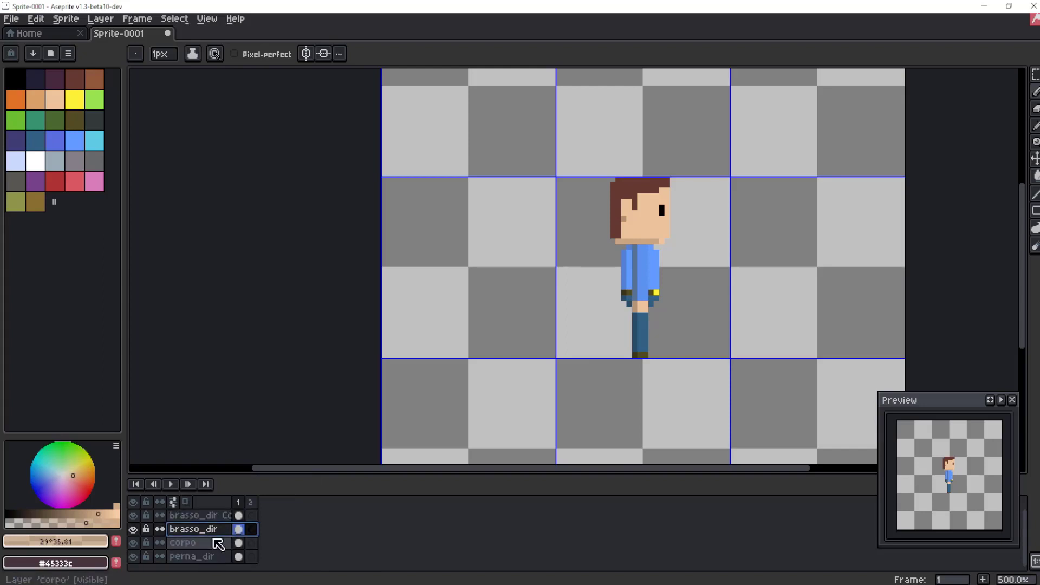
- Rename the copied arm layer to brasso_esq and move it directly below the corpo layer
left_click(221, 518)
double_click(219, 519)
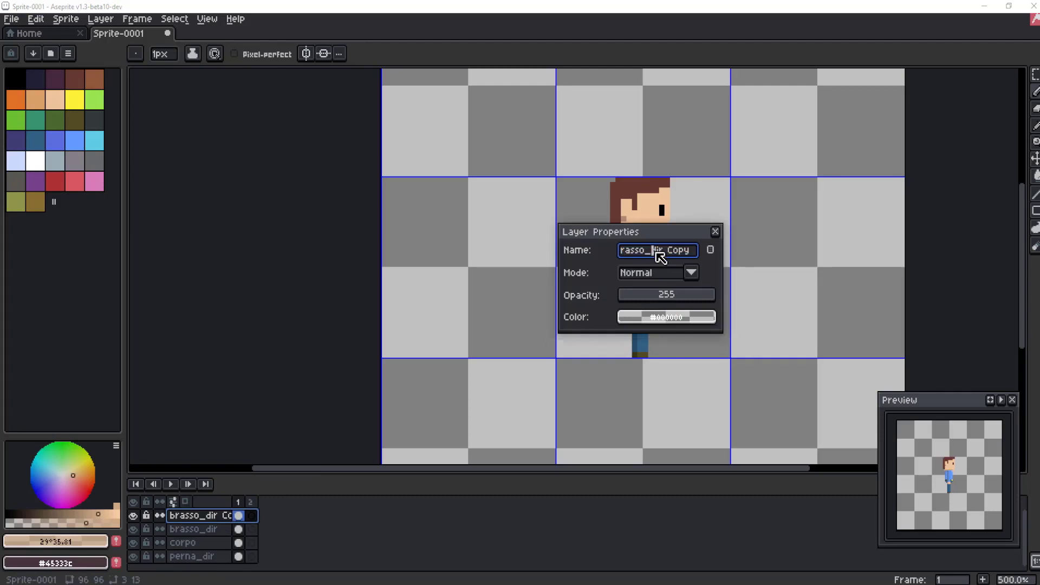
left_click_drag(658, 253, 691, 255)
key("BackSpace")
key("BackSpace")
key("BackSpace")
type("_es")
key("Return")
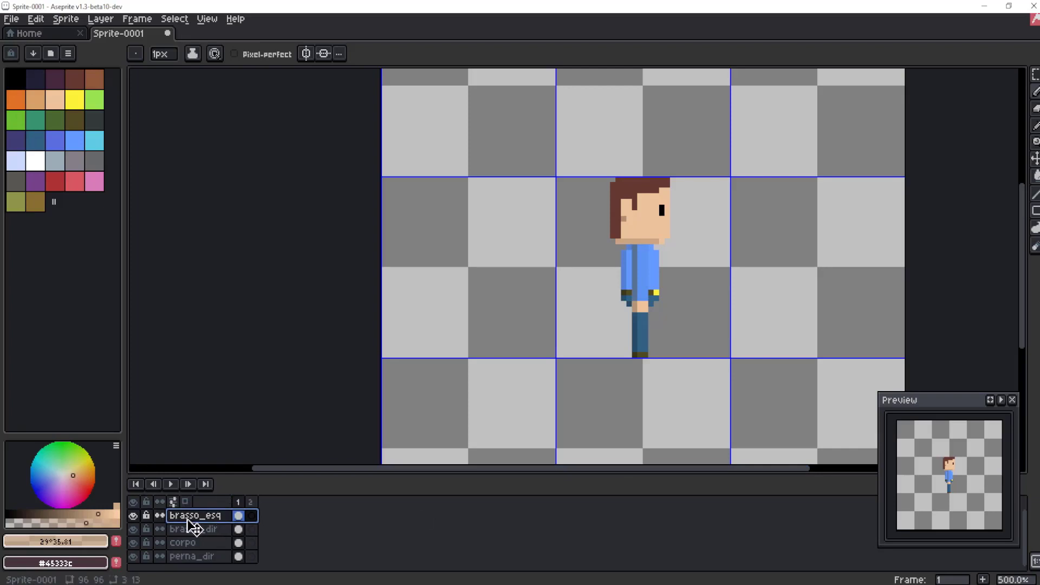
left_click_drag(203, 516, 208, 557)
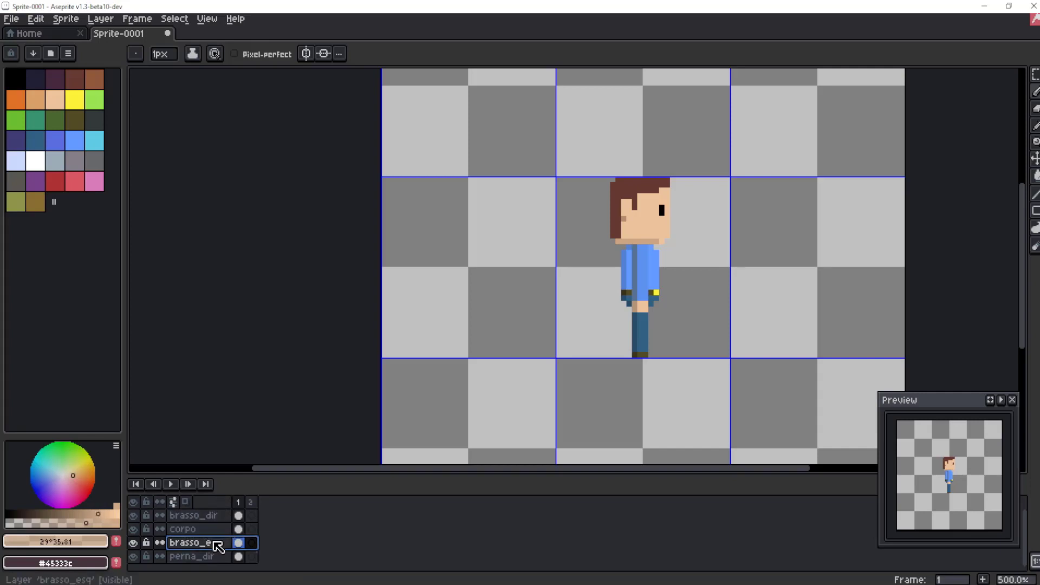
- Duplicate the perna_dir layer to make a second leg
left_click(211, 557)
right_click(213, 558)
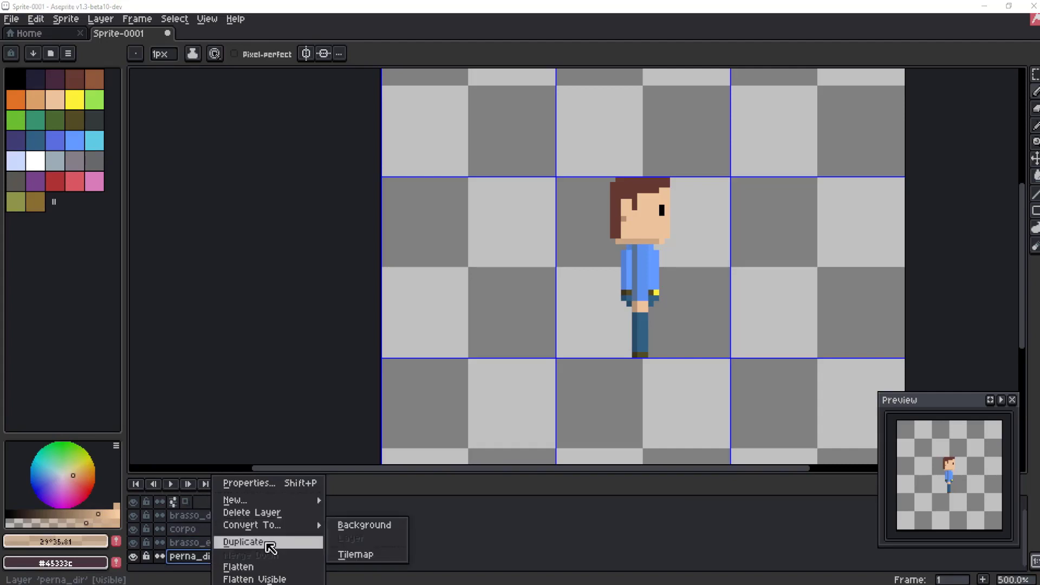
left_click(268, 543)
scroll(204, 551, "down", 1)
- Rename the copied leg layer to perna_esq and move it below perna_dir, enlarging the timeline to show all layers
double_click(203, 539)
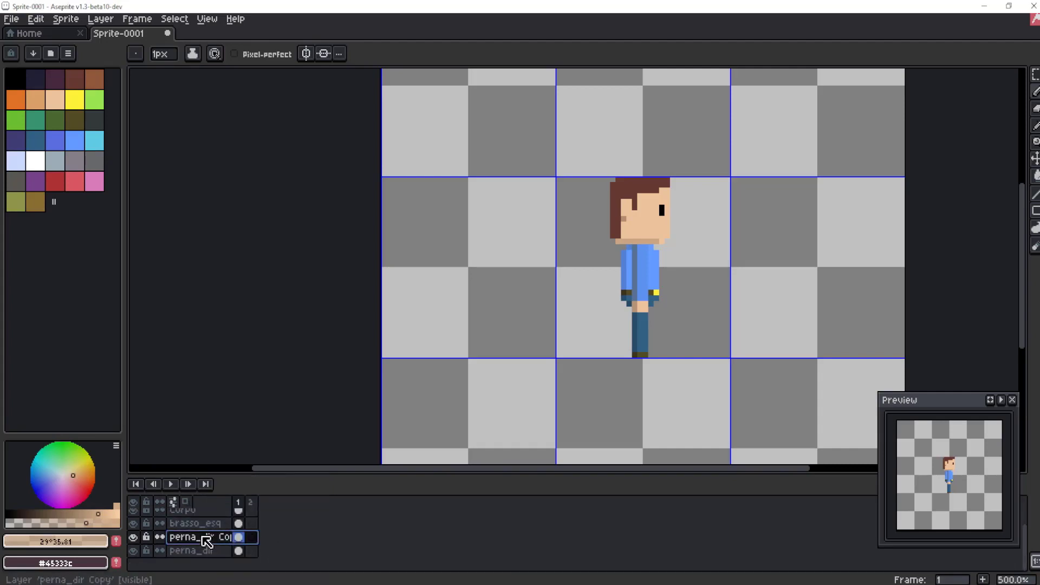
right_click(205, 539)
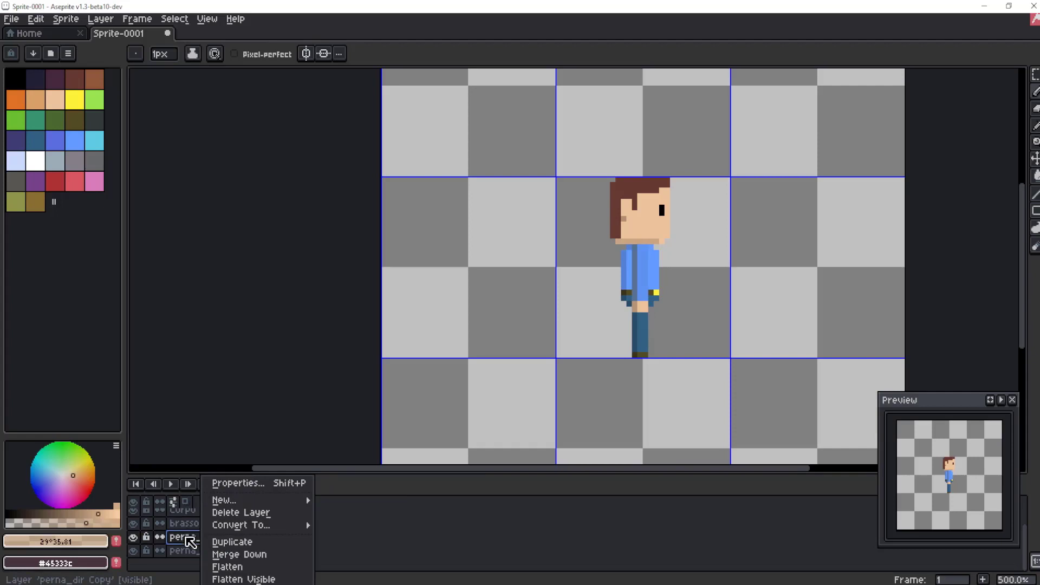
left_click(239, 483)
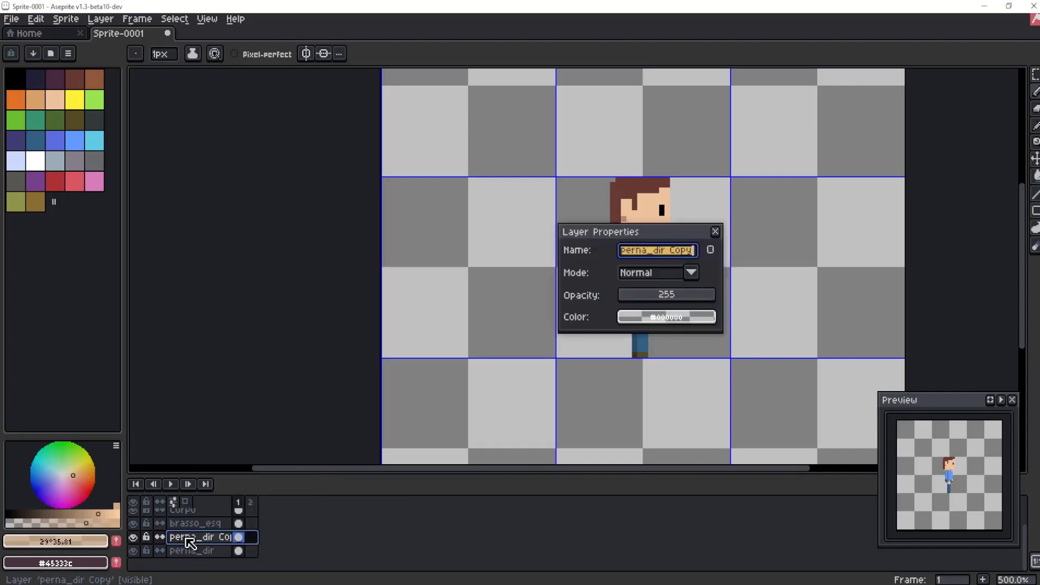
left_click(651, 254)
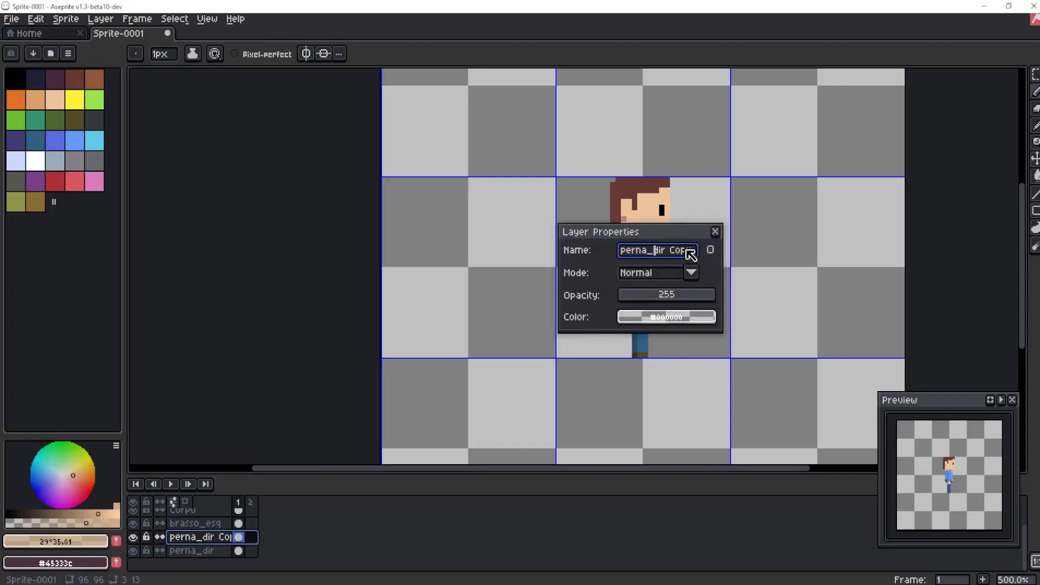
left_click_drag(691, 253, 655, 250)
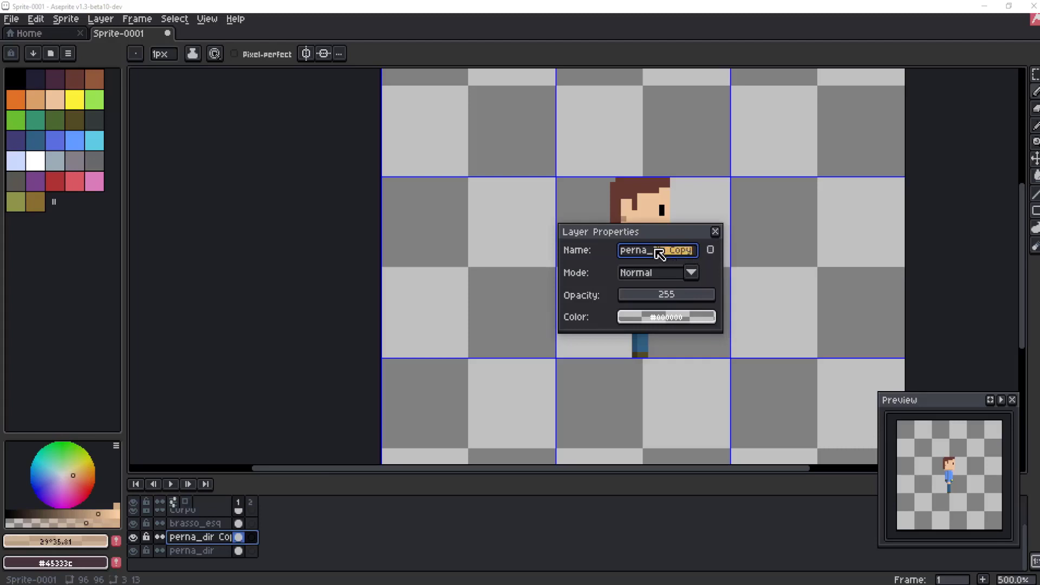
type("esq")
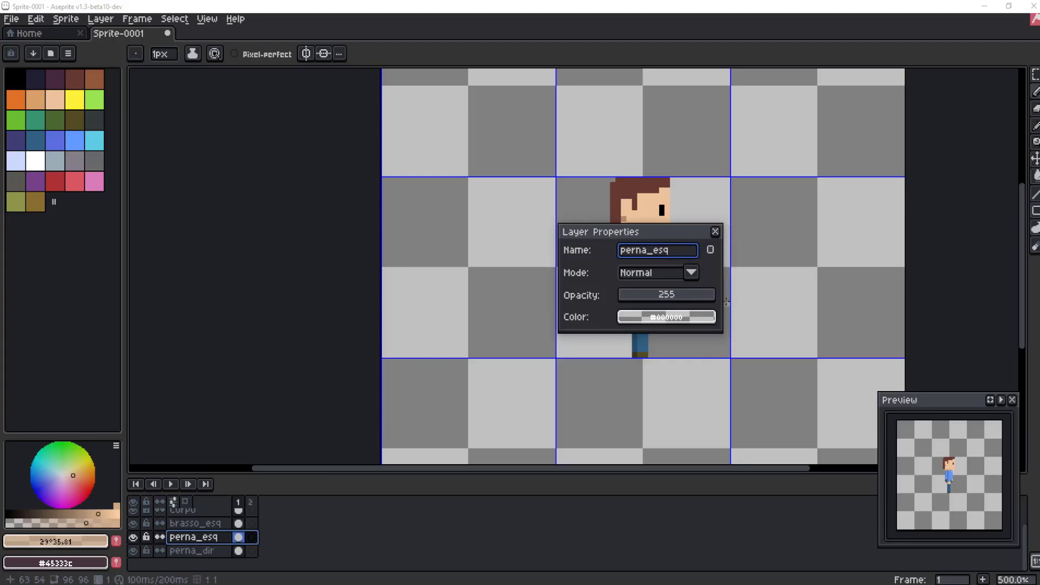
key("Return")
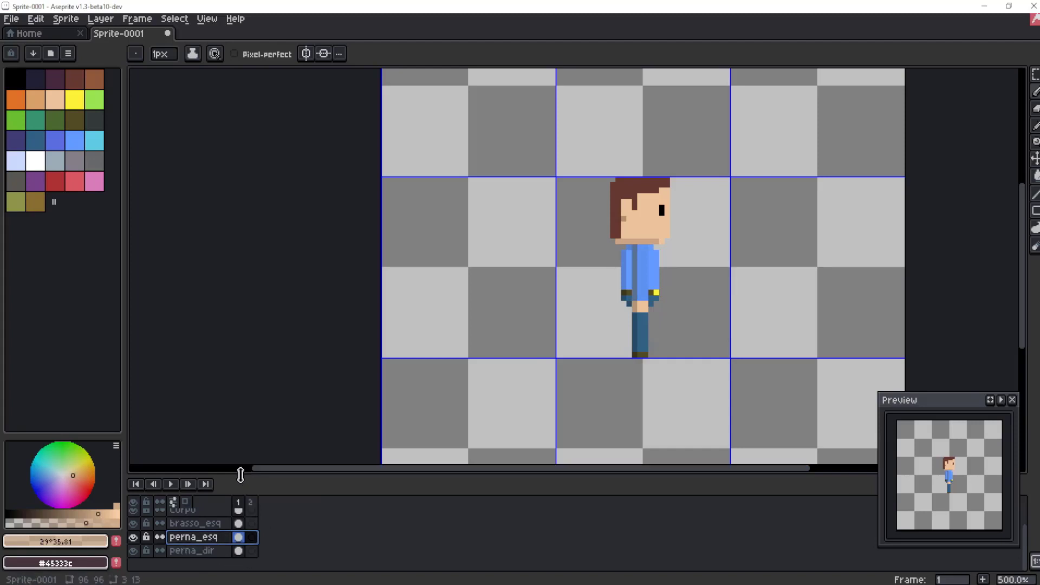
left_click_drag(241, 474, 242, 425)
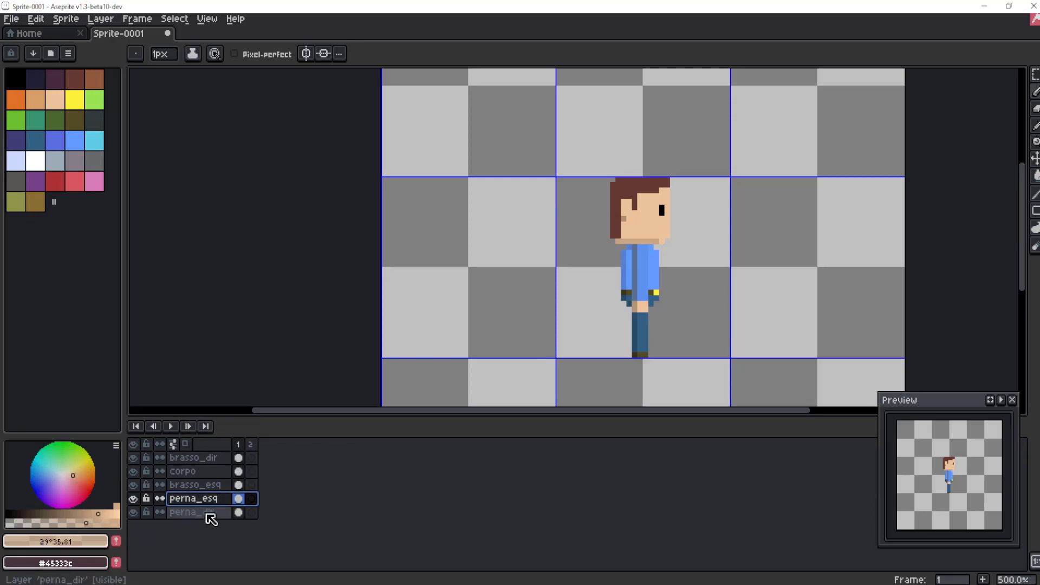
left_click_drag(211, 497, 212, 540)
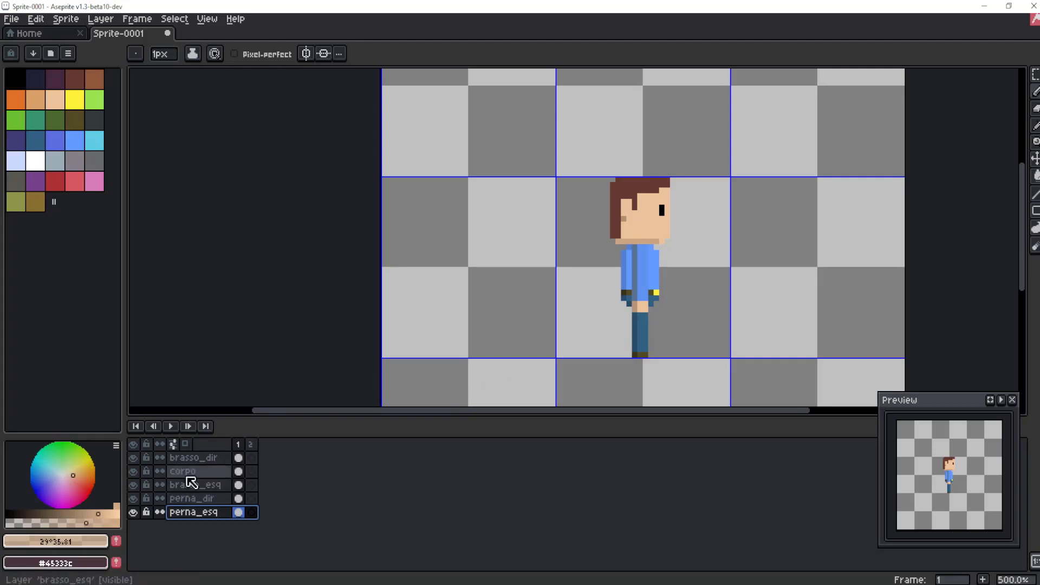
- Delete the empty second frame and add a new frame copied from frame 1
left_click(253, 447)
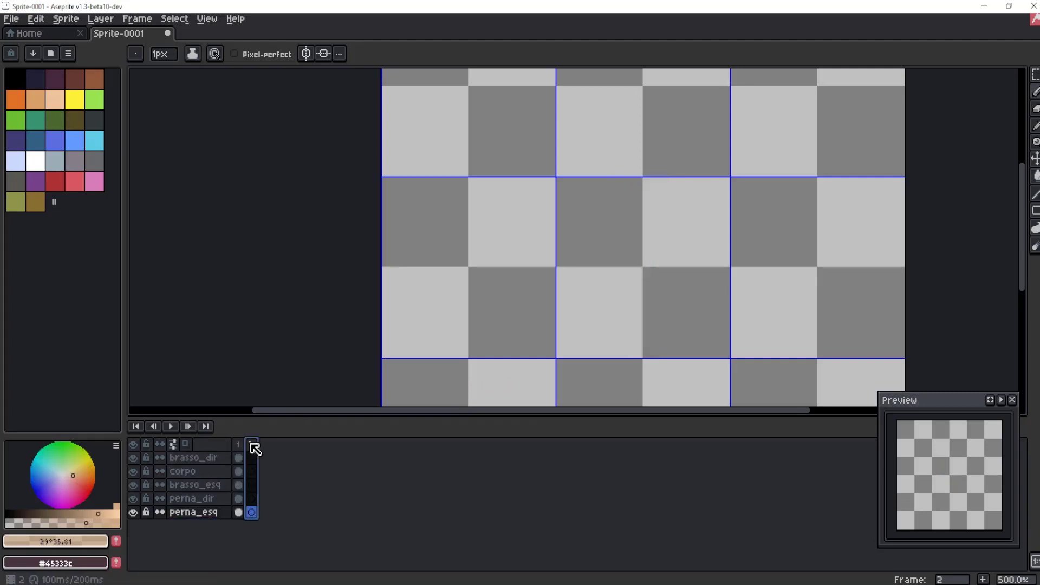
right_click(251, 444)
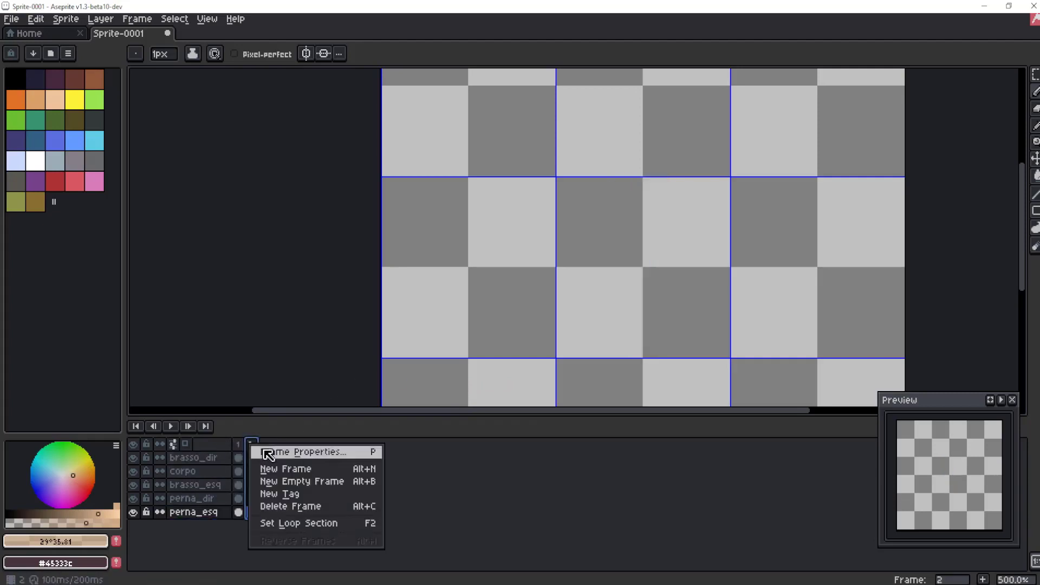
left_click(298, 507)
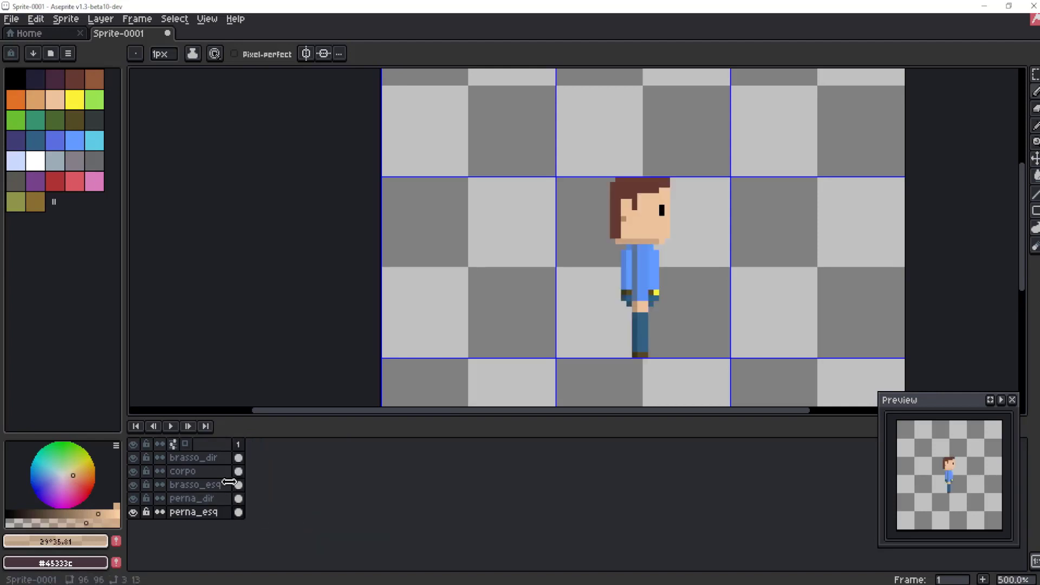
left_click(241, 444)
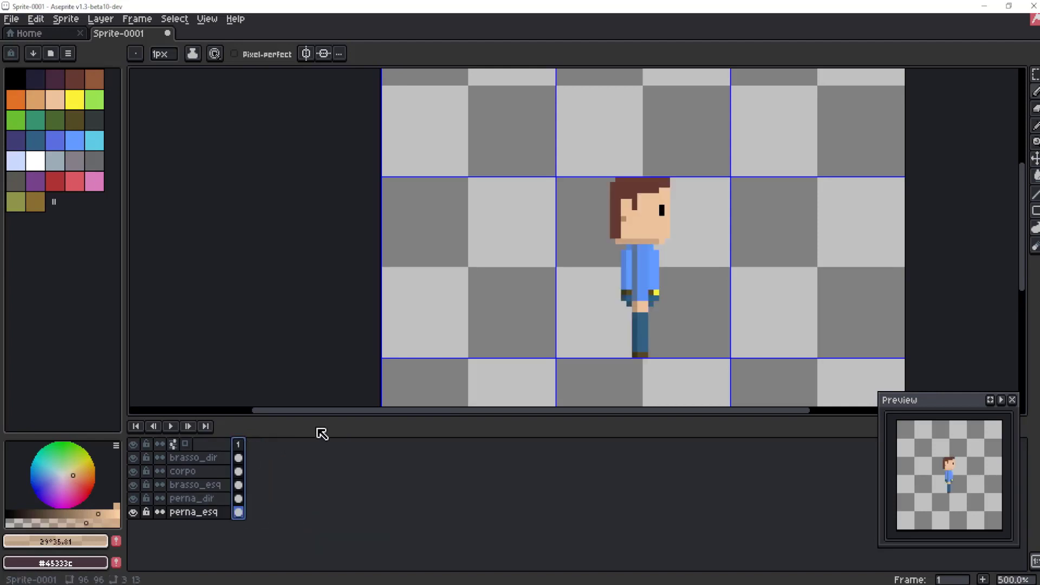
right_click(244, 450)
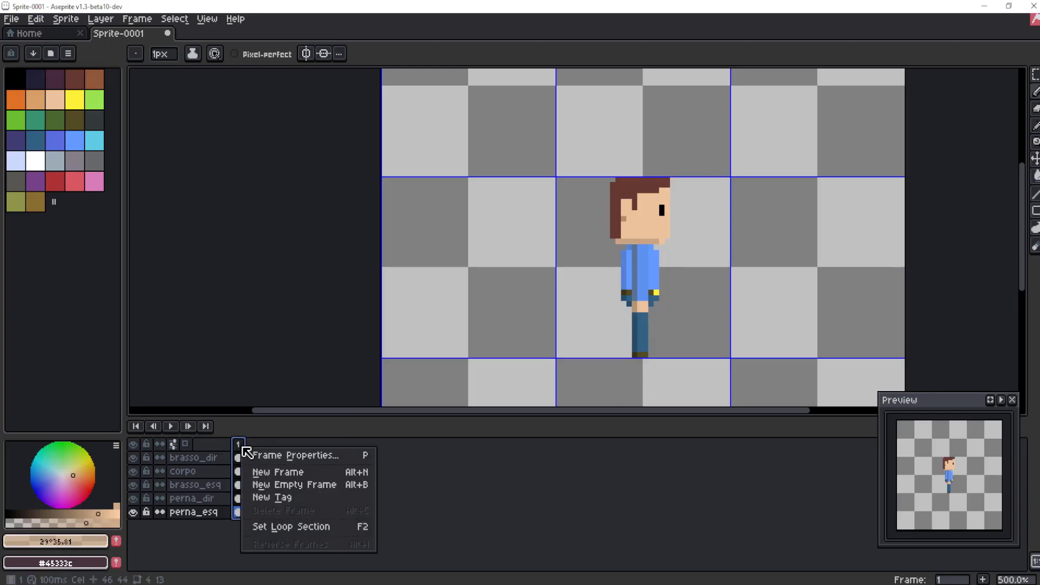
left_click(277, 472)
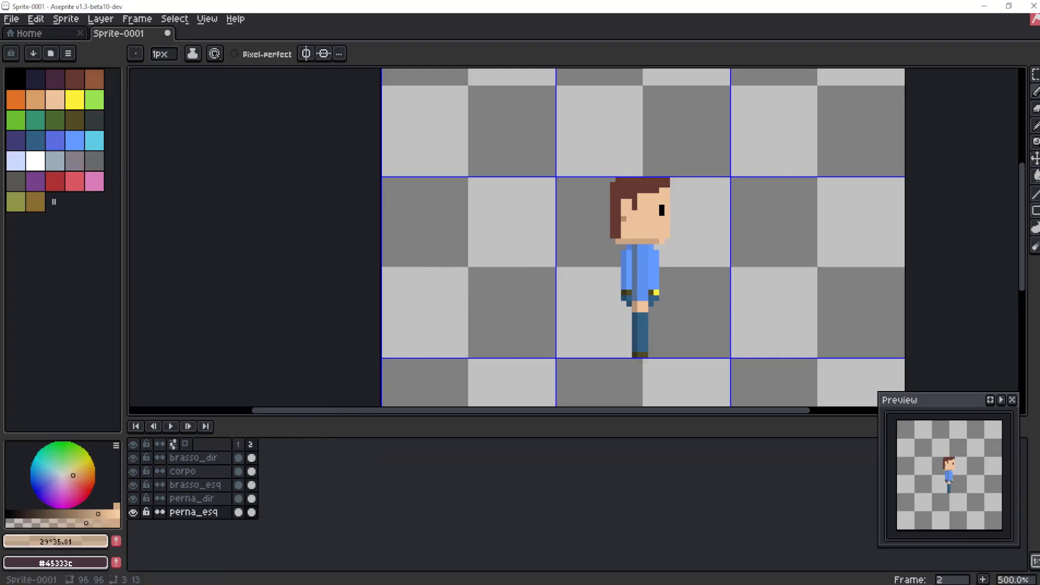
- Shift the corpo and brasso_dir layers down one pixel in frame 2 with the Move tool
left_click(1033, 160)
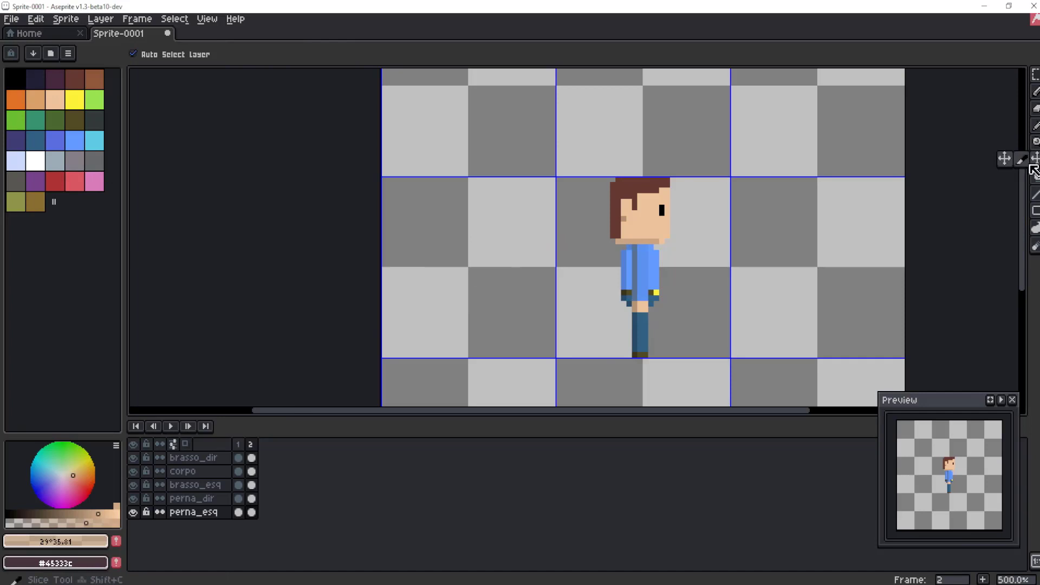
left_click(644, 221)
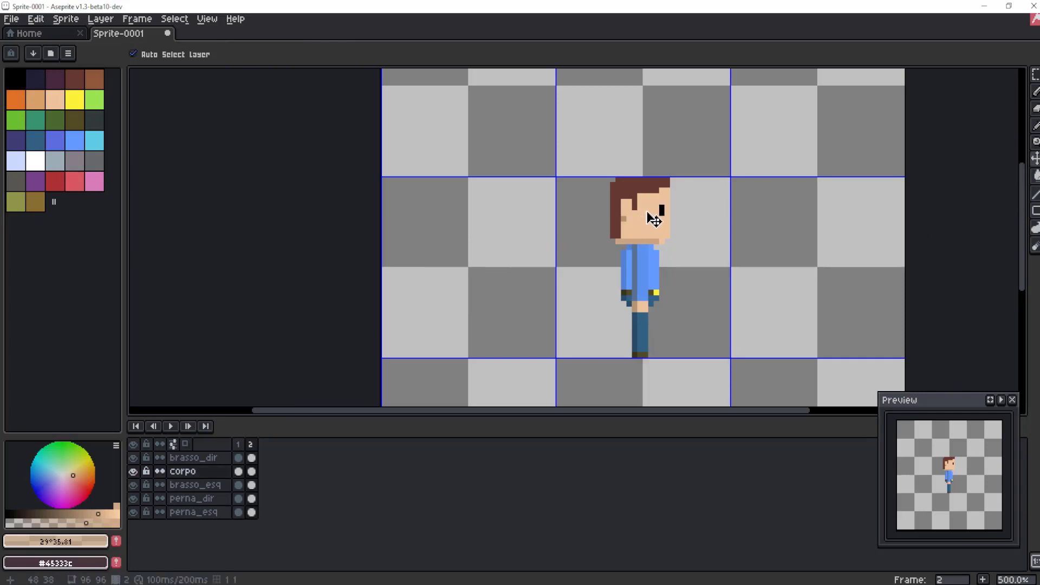
left_click_drag(653, 216, 648, 218)
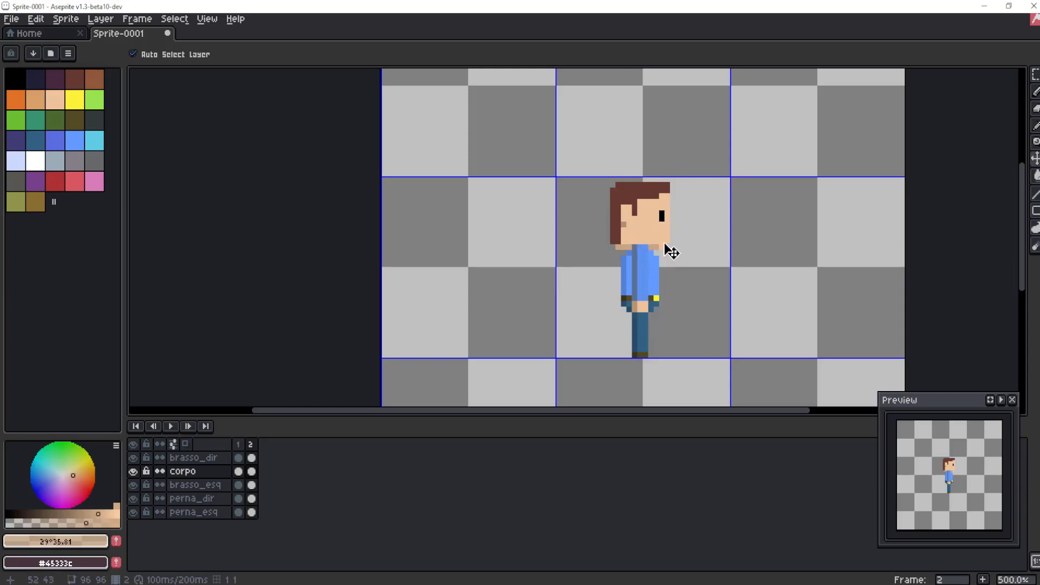
left_click_drag(648, 222, 648, 221)
left_click(644, 279)
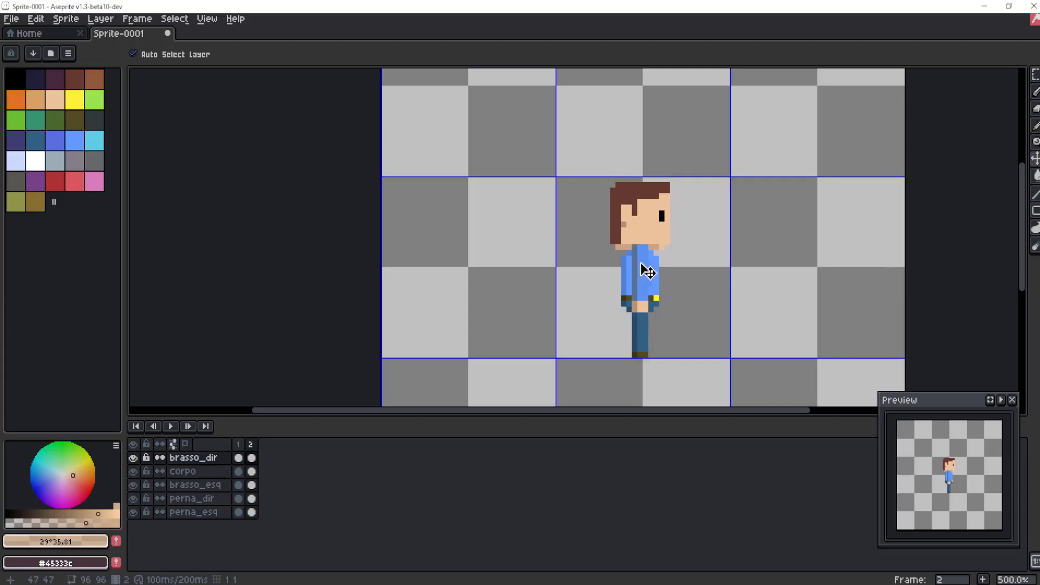
left_click_drag(640, 262, 640, 268)
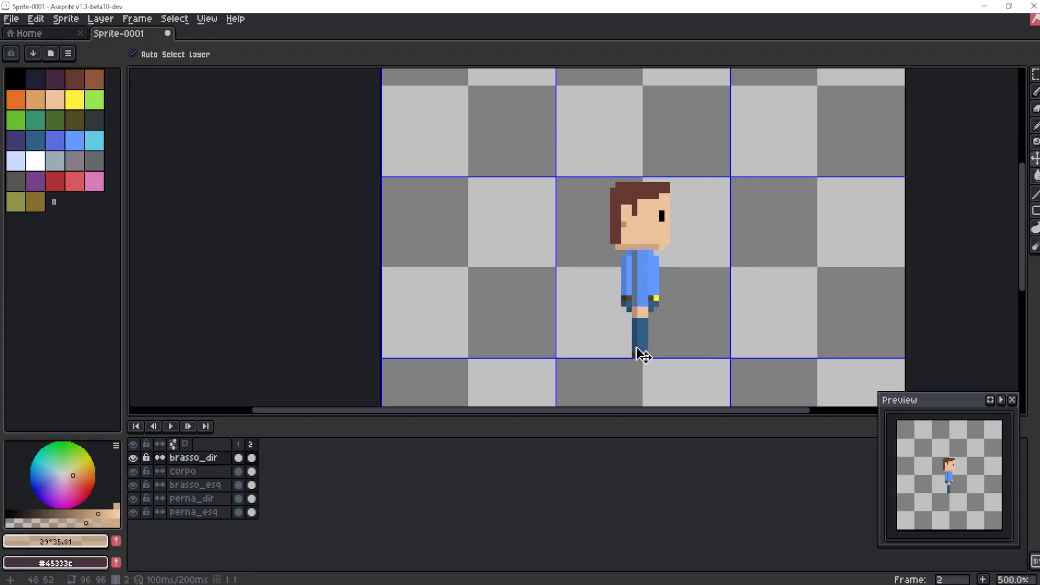
- Compare frames 1 and 2 by switching between them, and play the two-frame animation
left_click(241, 444)
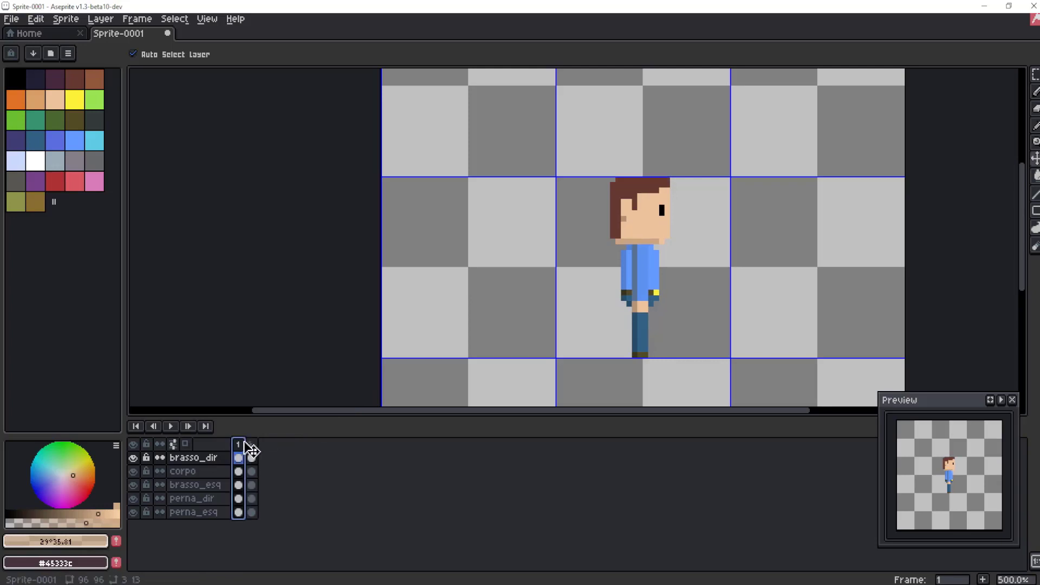
left_click(250, 444)
left_click(238, 445)
left_click(251, 445)
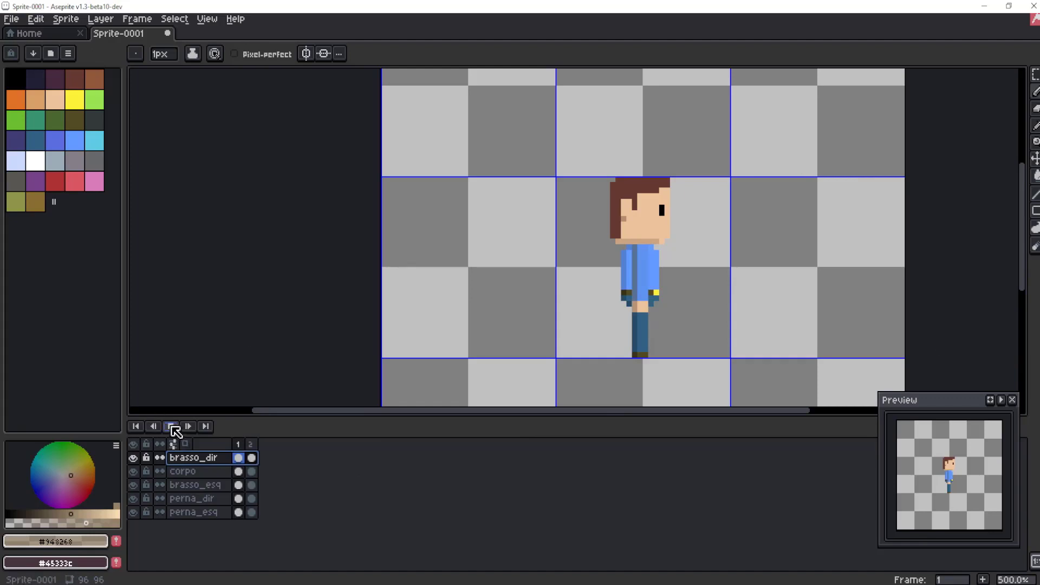
left_click(172, 427)
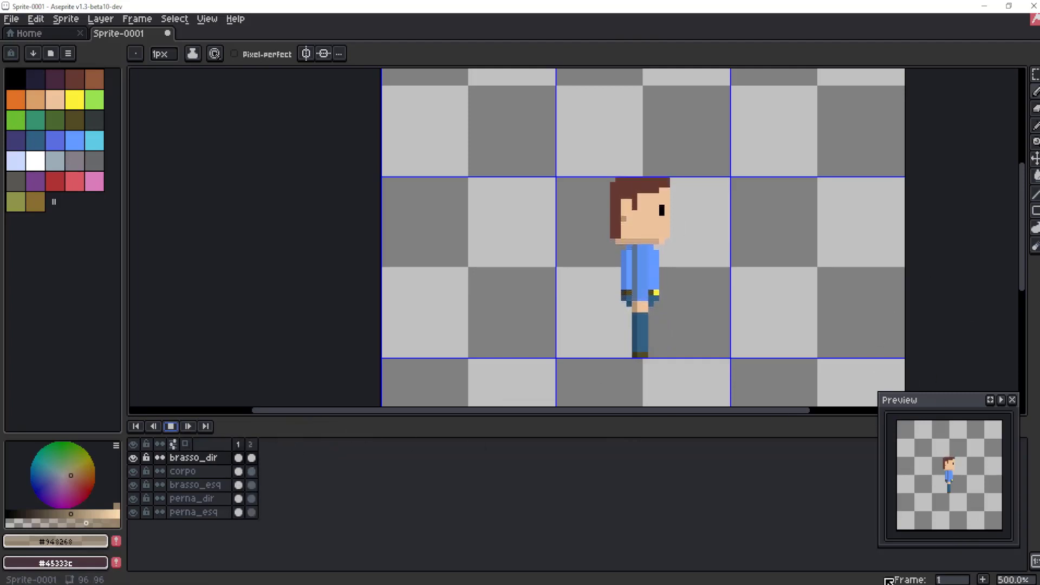
- Duplicate the first frame and the last frame to extend the idle to four frames, and play it back
left_click(238, 444)
right_click(243, 448)
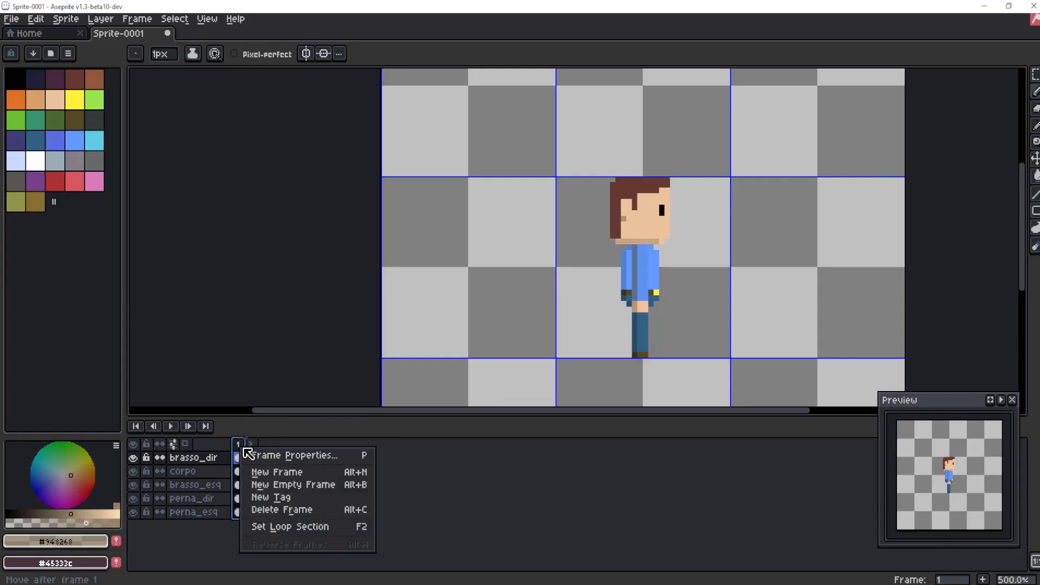
left_click(282, 472)
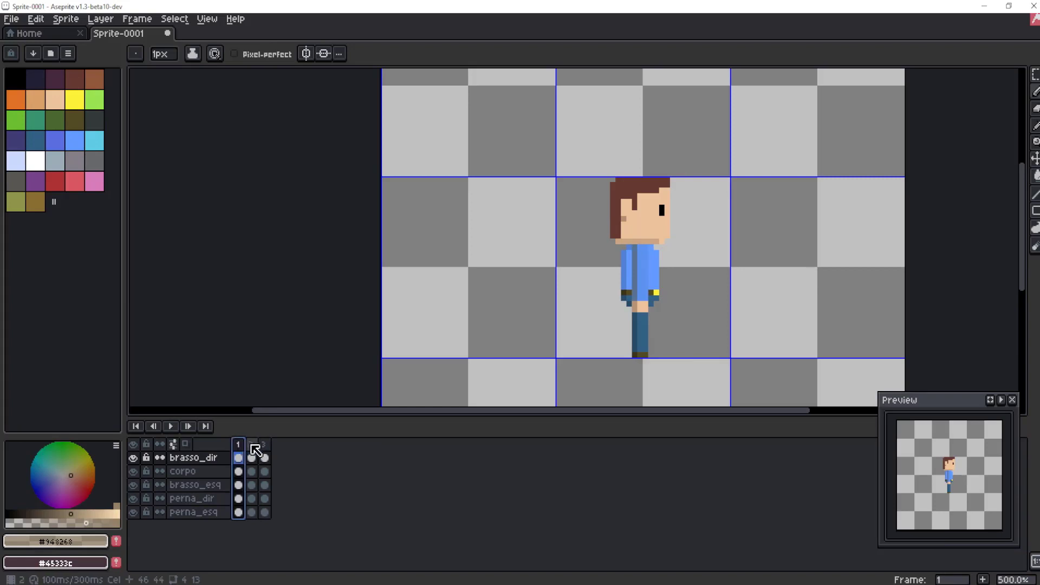
left_click(264, 444)
right_click(273, 455)
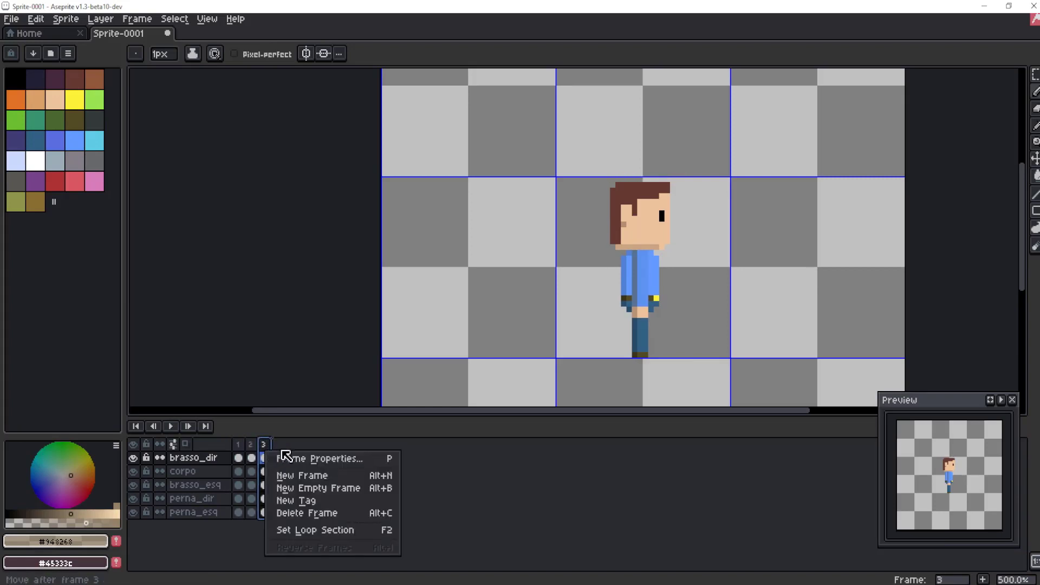
left_click(317, 479)
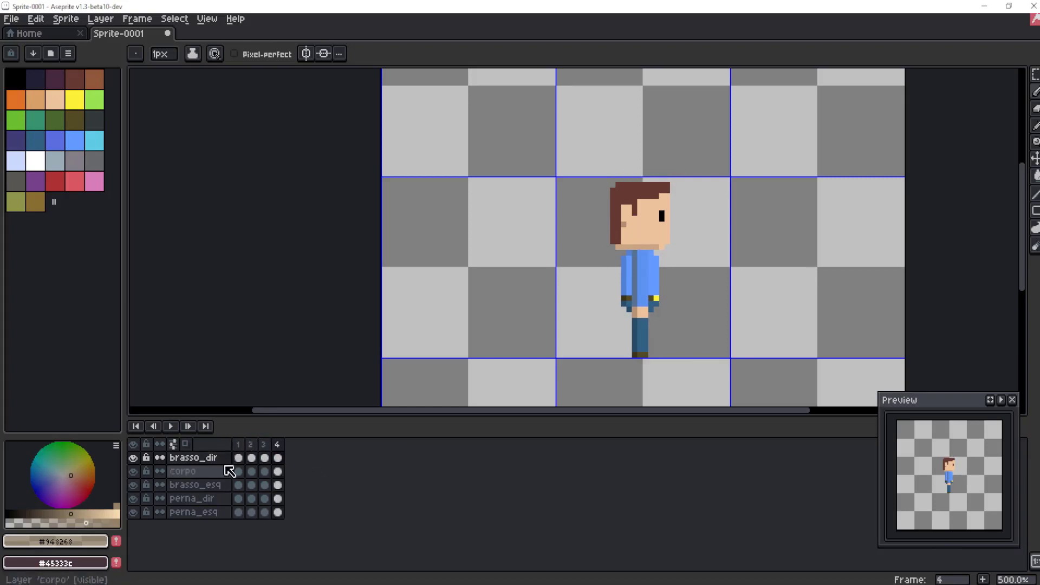
left_click(173, 427)
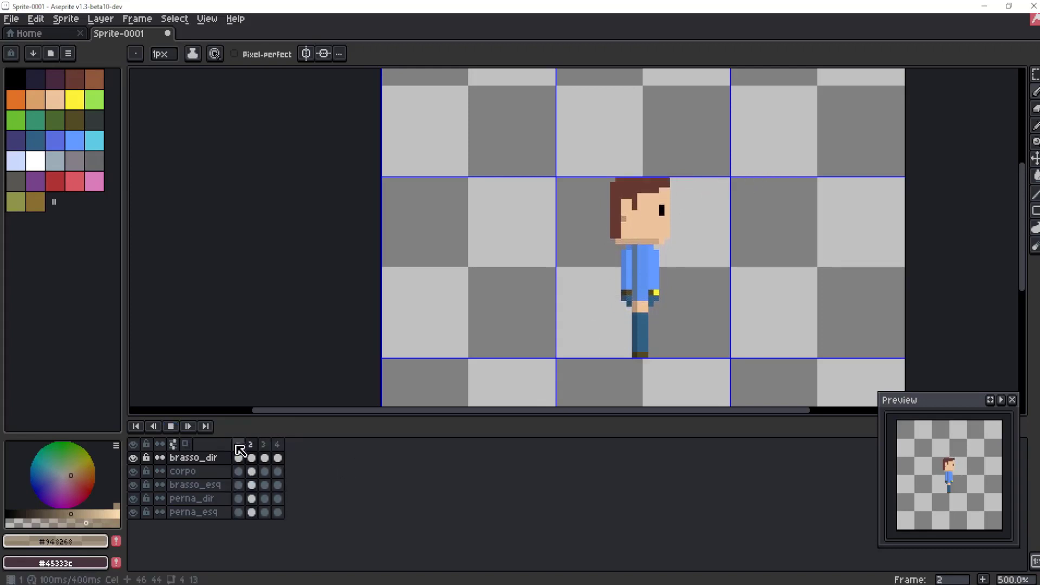
left_click(171, 426)
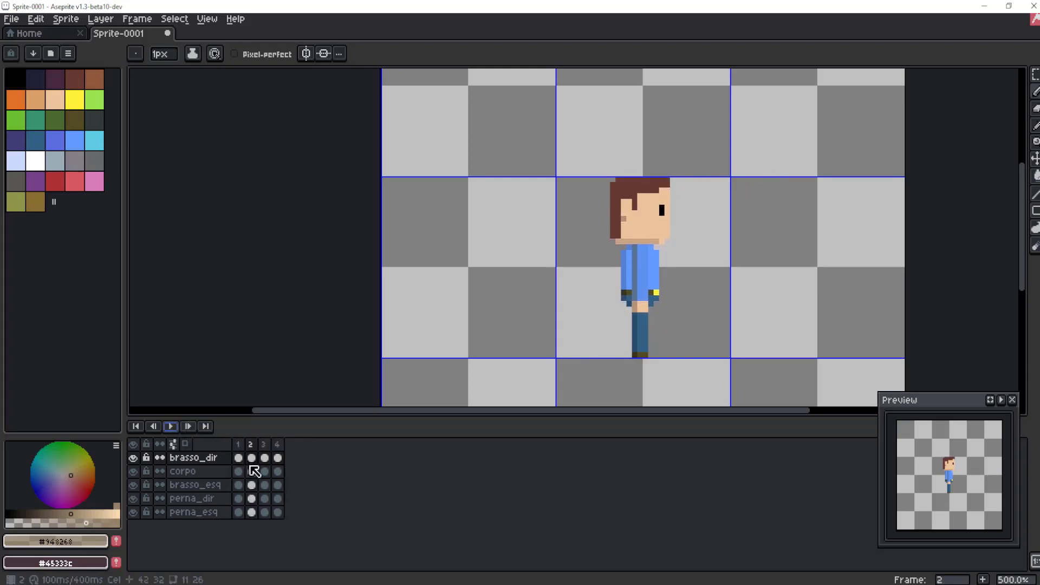
- Try moving the corpo layer in frame 2, and replay the four-frame animation
left_click(250, 459)
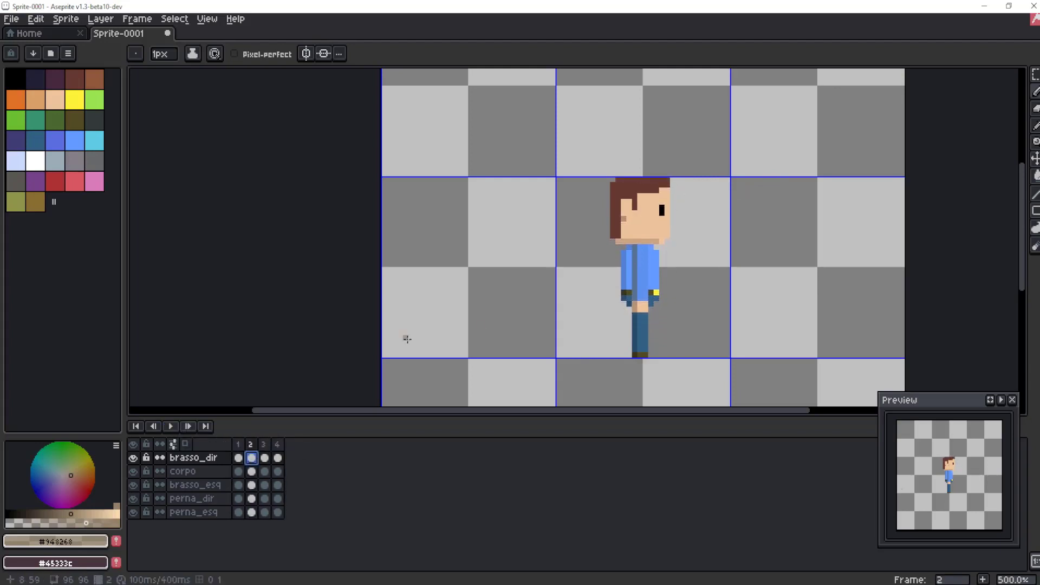
left_click(251, 471)
key("v")
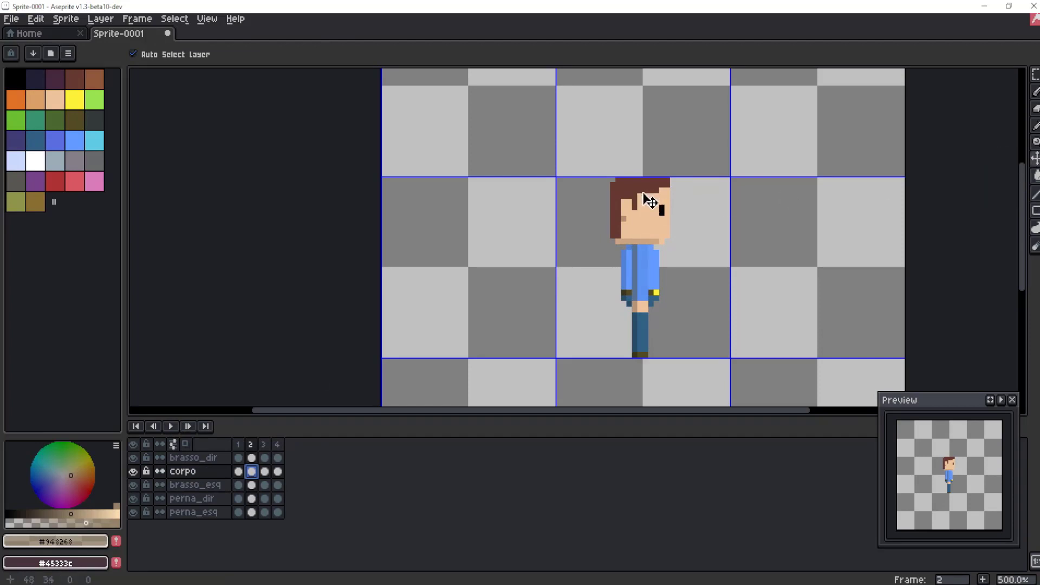
left_click_drag(643, 193, 643, 192)
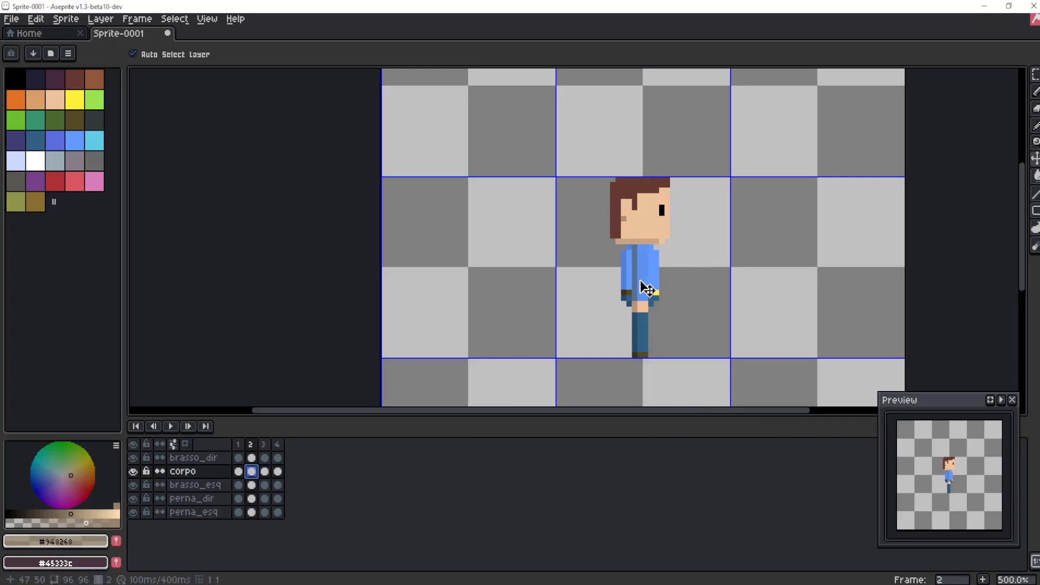
left_click(169, 426)
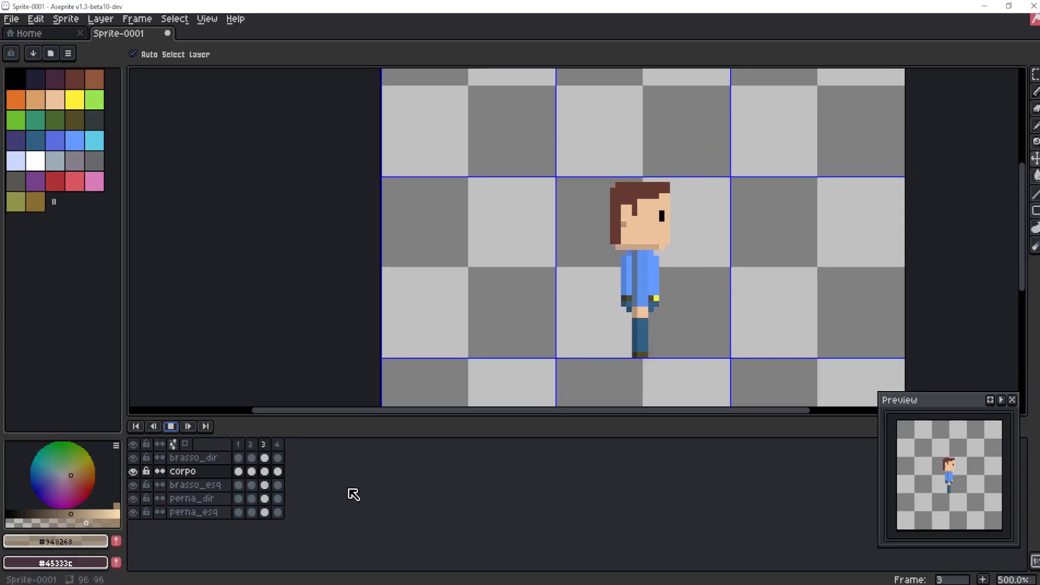
left_click(171, 426)
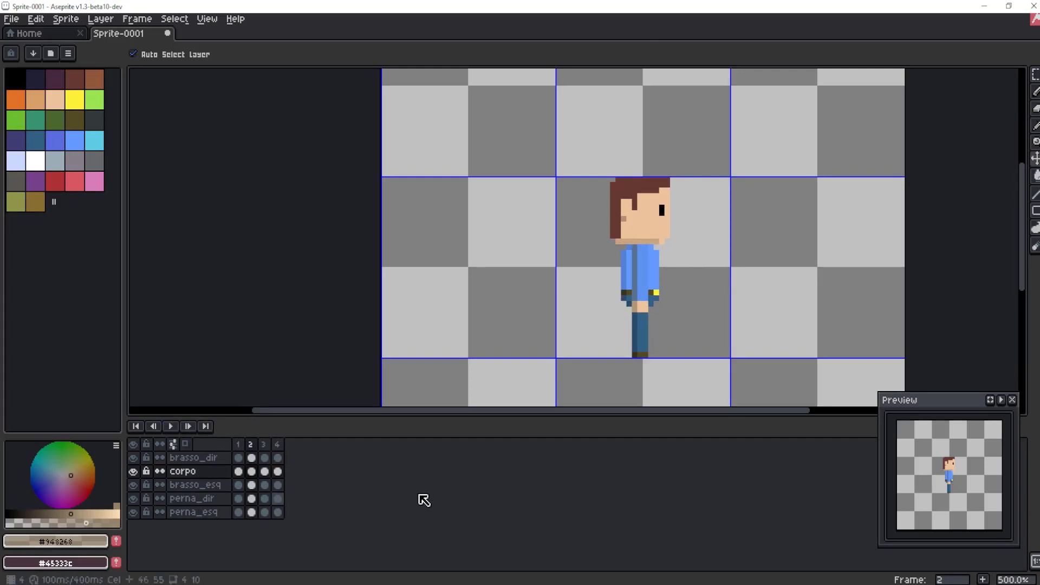
- Add a fifth frame after frame 4 as a copy of it
left_click(244, 449)
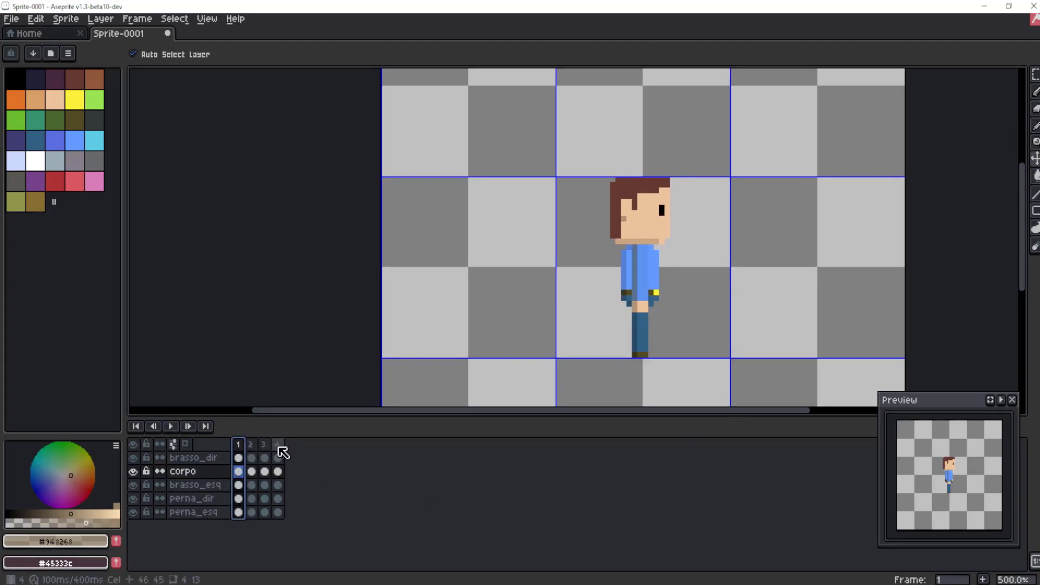
left_click(279, 445)
right_click(285, 449)
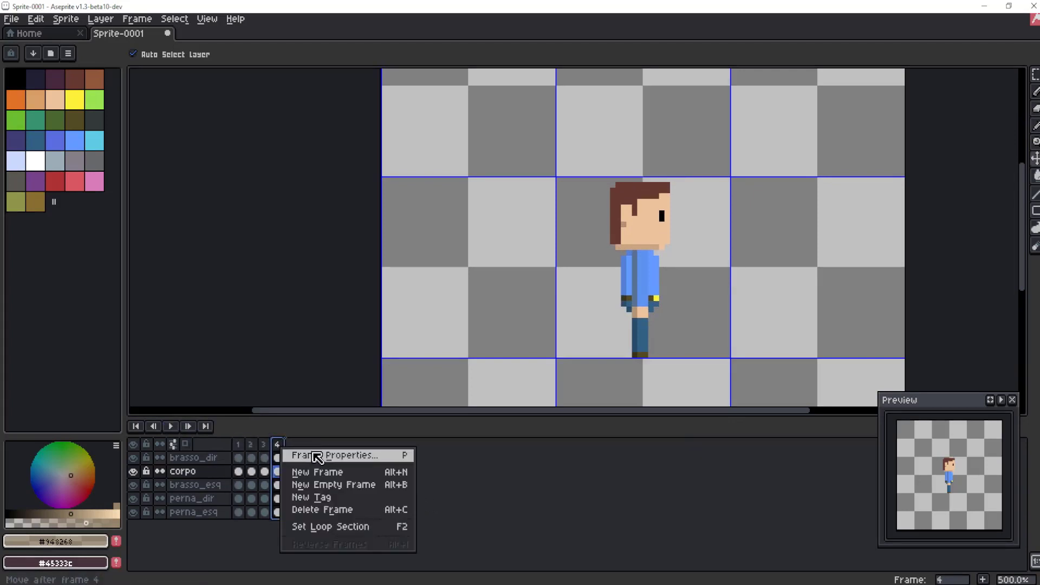
left_click(320, 472)
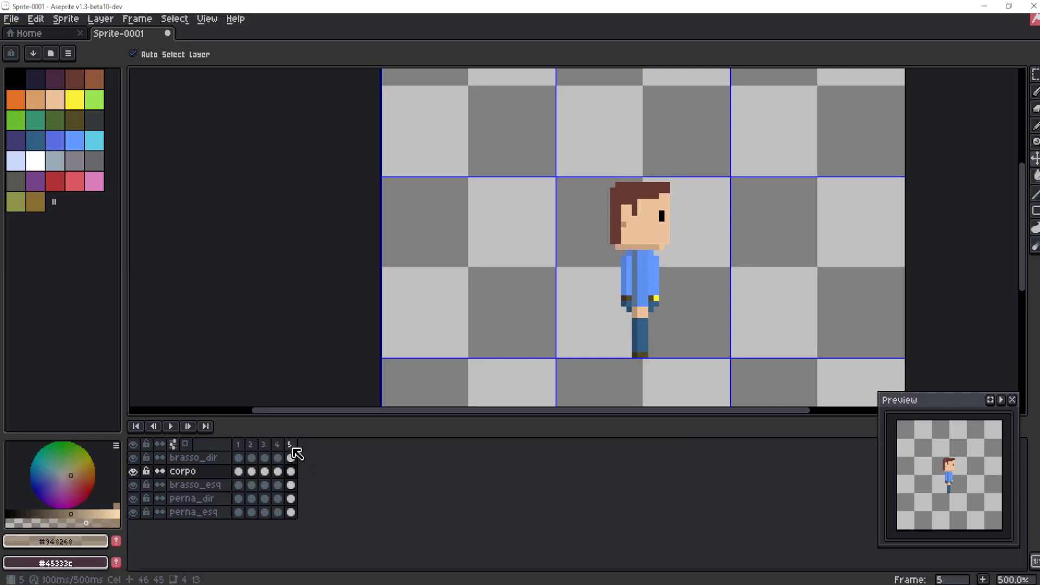
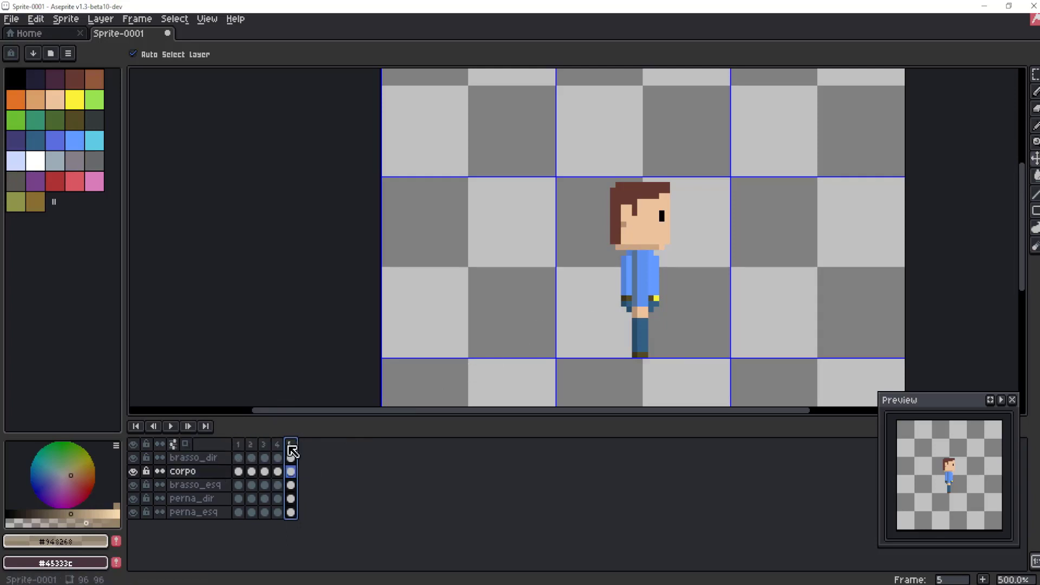
- Set frames 1 to 4 as a loop section and try to name its tag idle
left_click(239, 446)
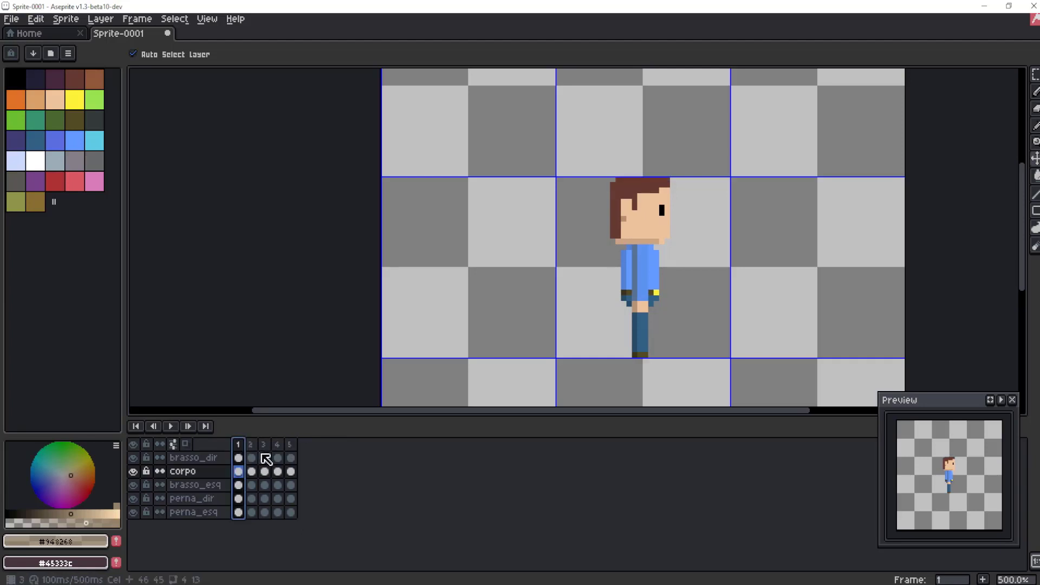
left_click(277, 445)
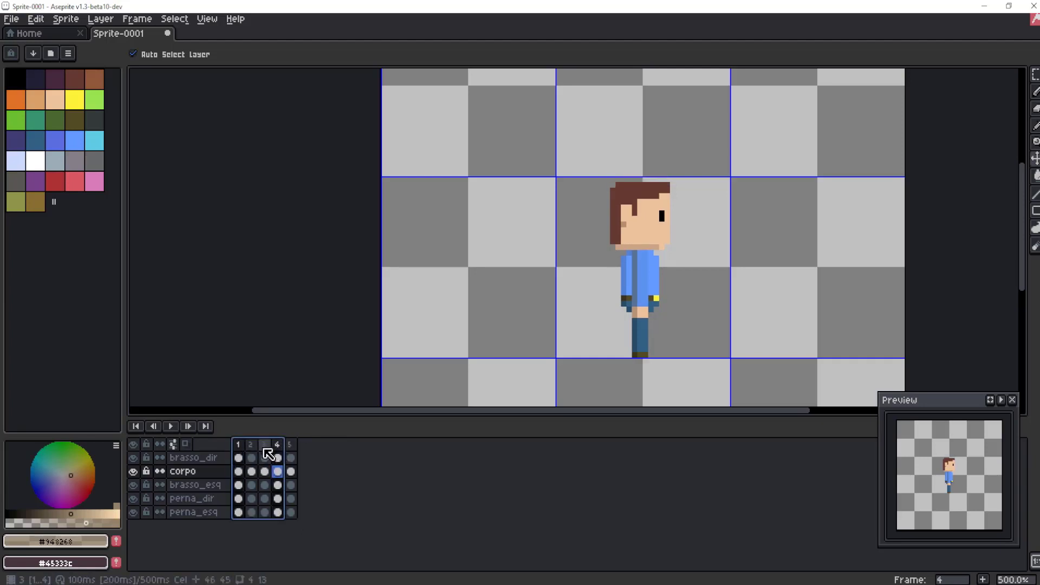
right_click(276, 445)
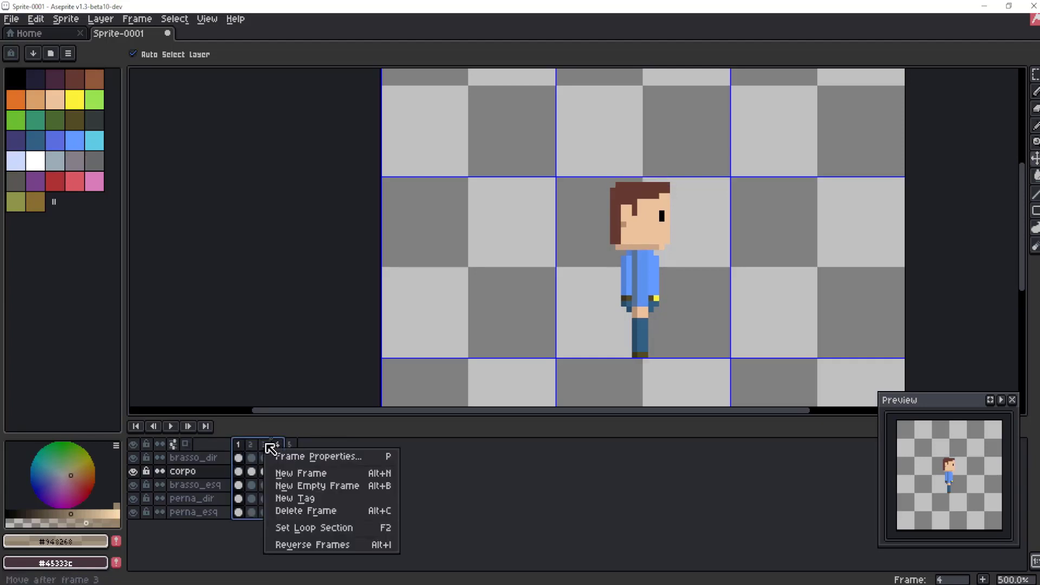
left_click(341, 529)
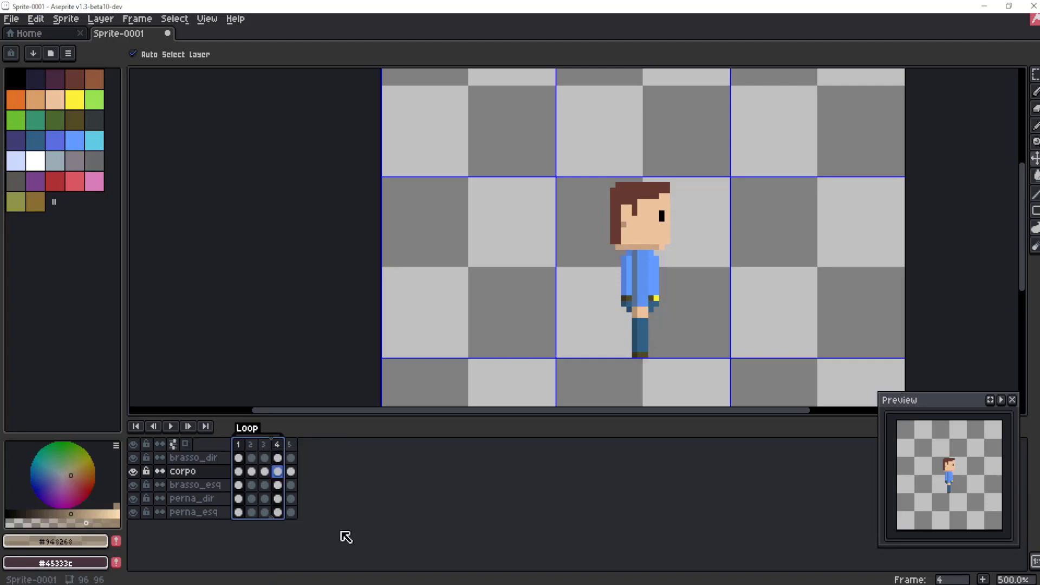
double_click(256, 432)
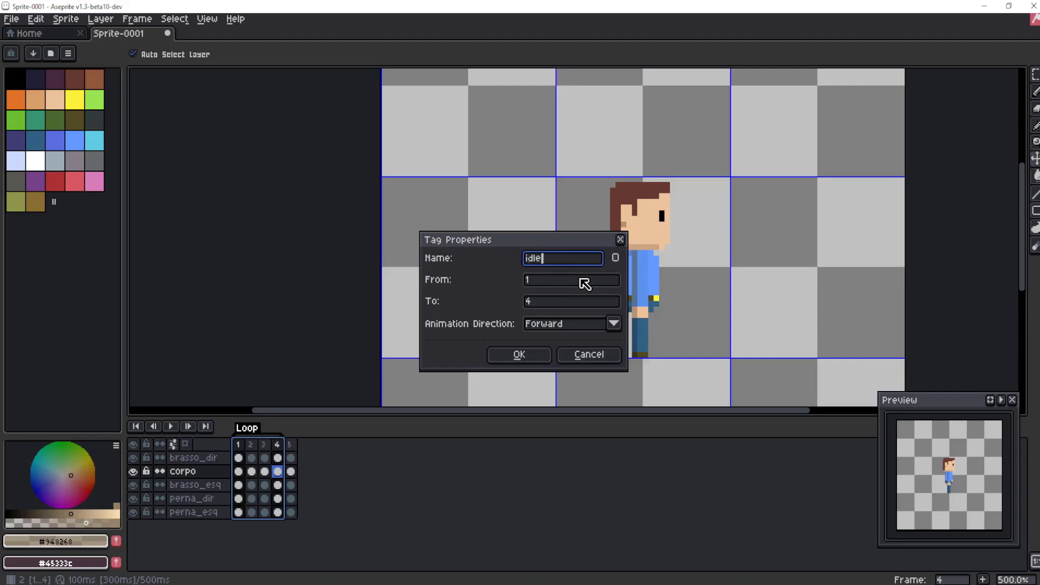
key("Escape")
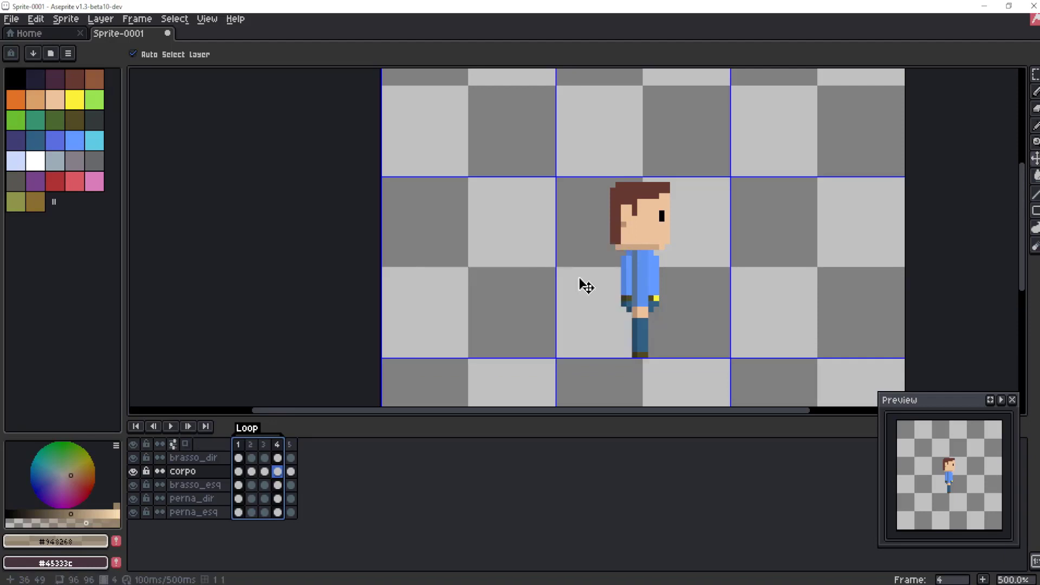
- Play back the frames tagged idle and stop the playback
key("Return")
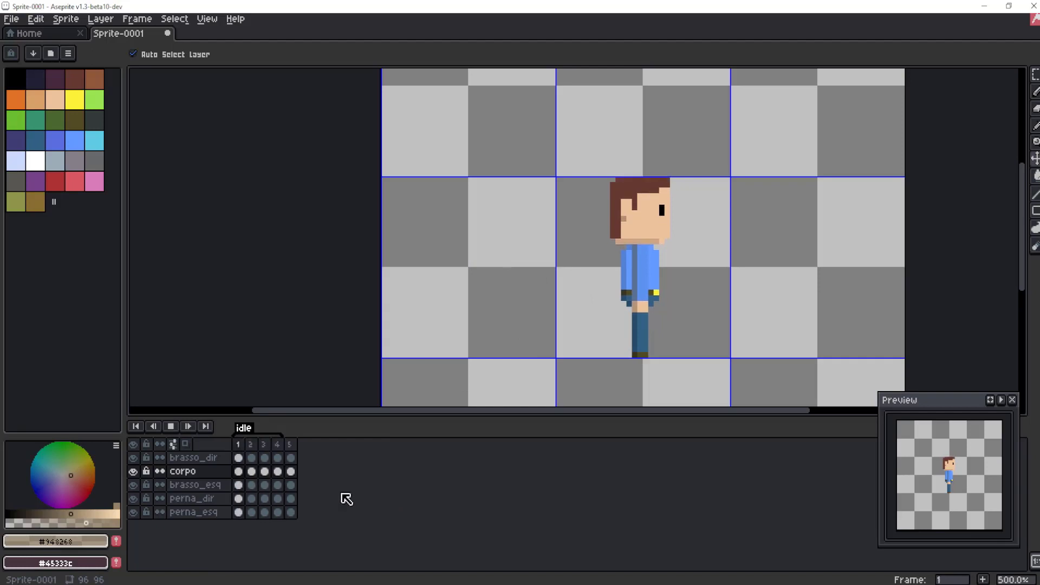
left_click(168, 427)
- Add three new frames after frame 5 as copies of it, extending the timeline to frame 8
left_click(290, 445)
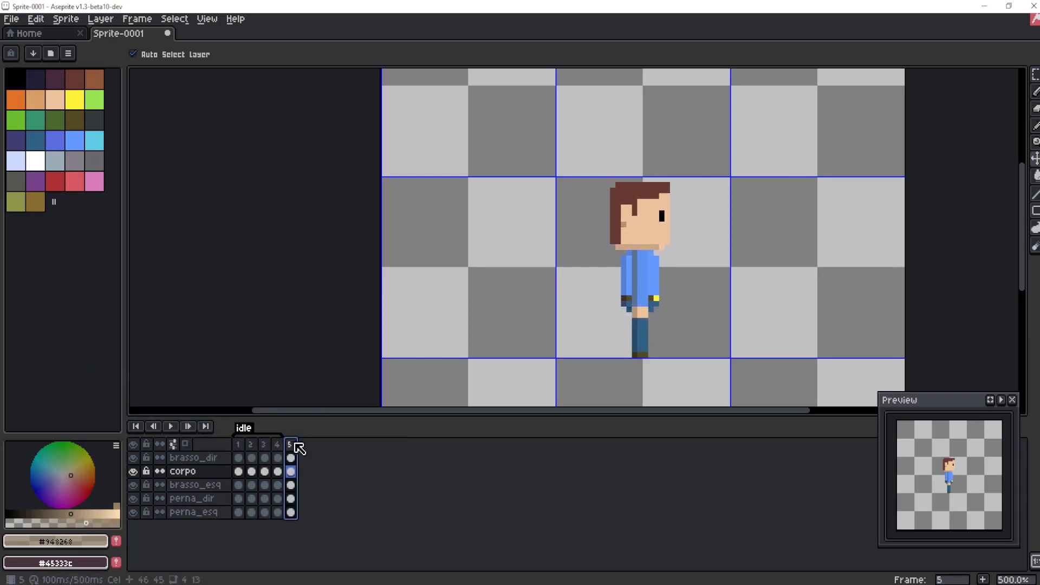
right_click(295, 464)
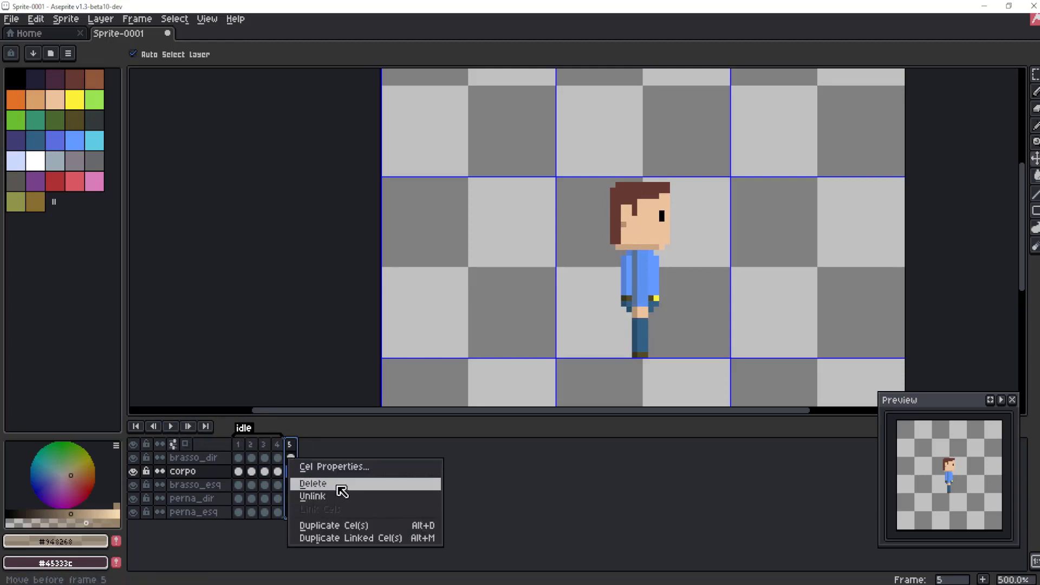
left_click(483, 484)
right_click(294, 447)
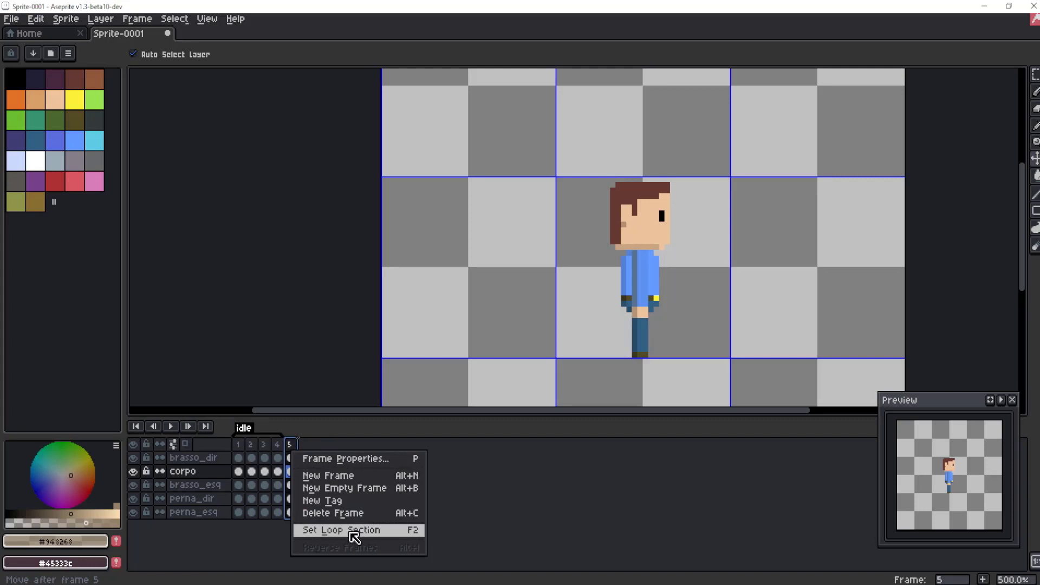
left_click(326, 476)
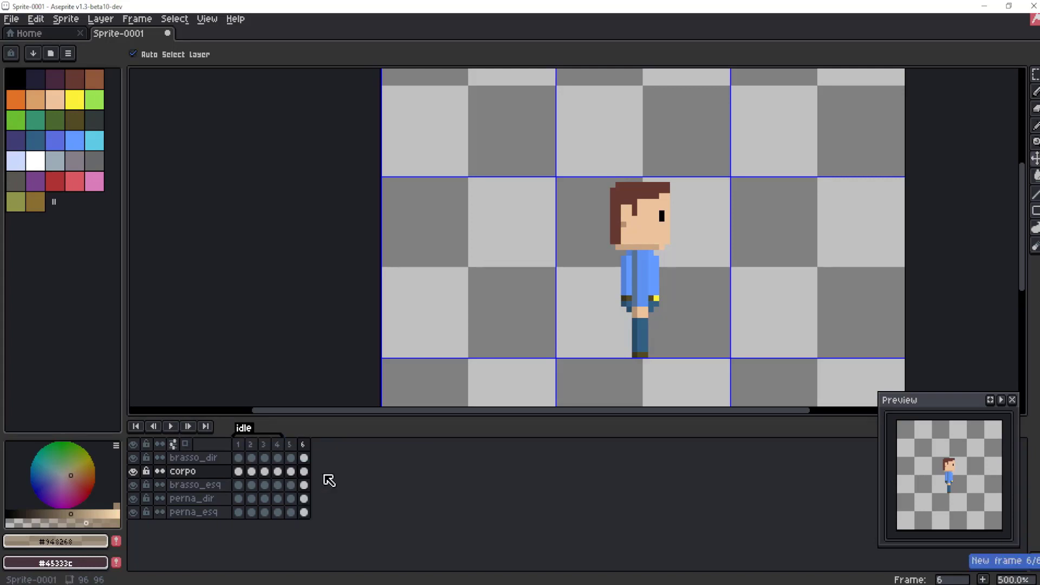
left_click(307, 446)
right_click(307, 446)
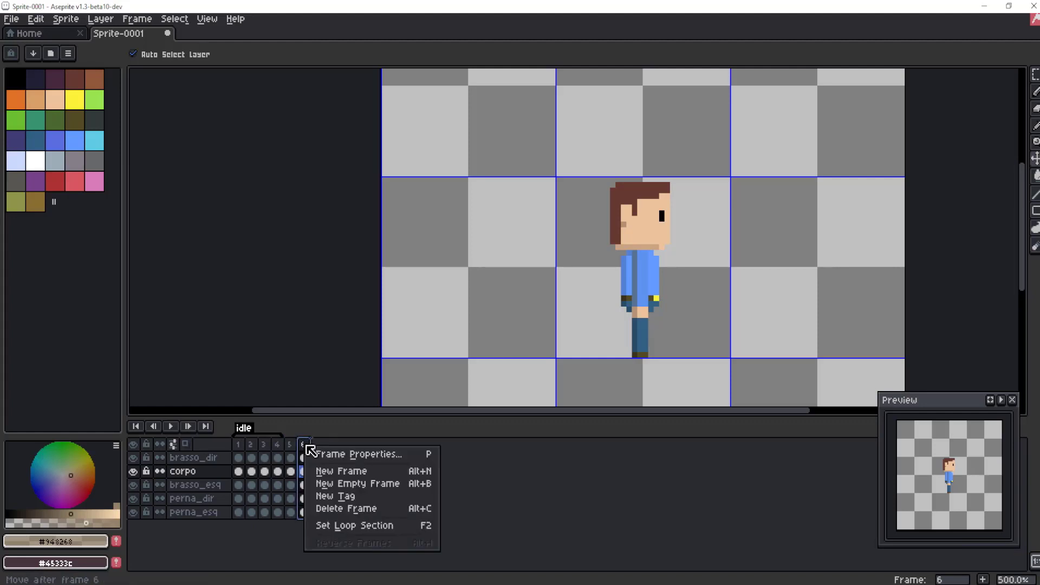
left_click(352, 476)
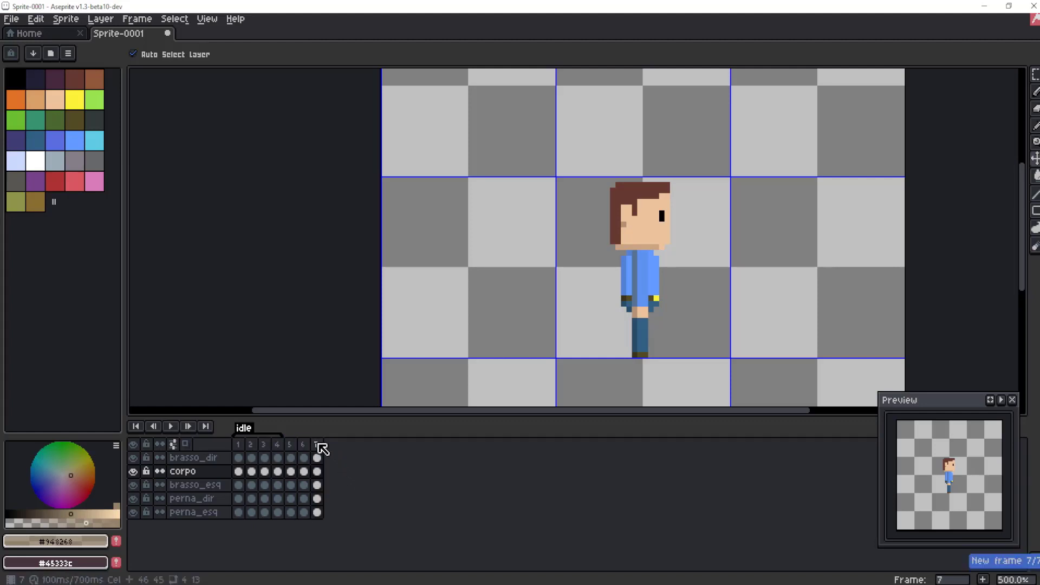
right_click(318, 451)
left_click(349, 472)
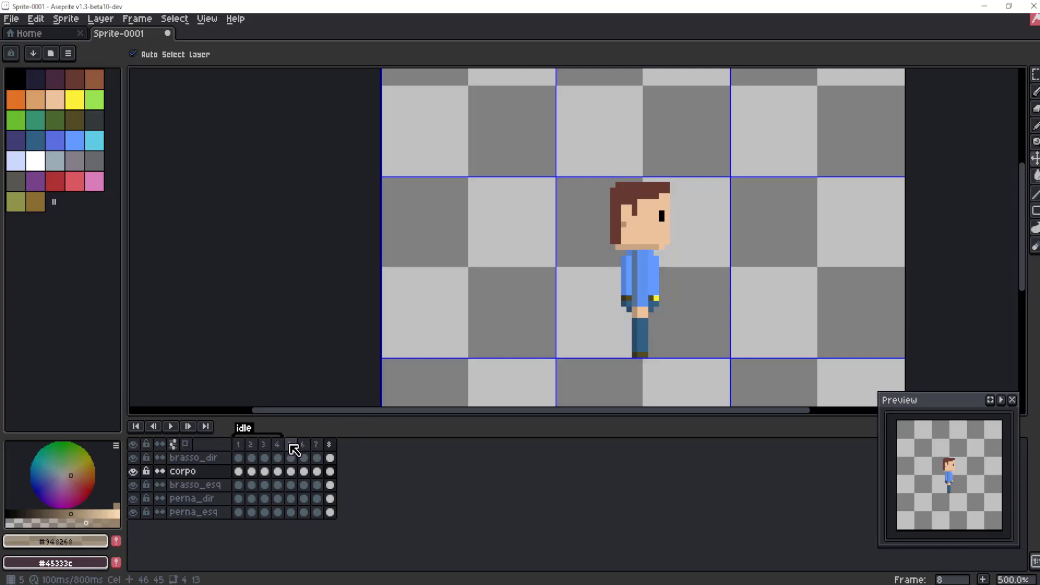
- Set frames 5 to 8 as a loop section and name its tag parado
left_click_drag(291, 444, 331, 453)
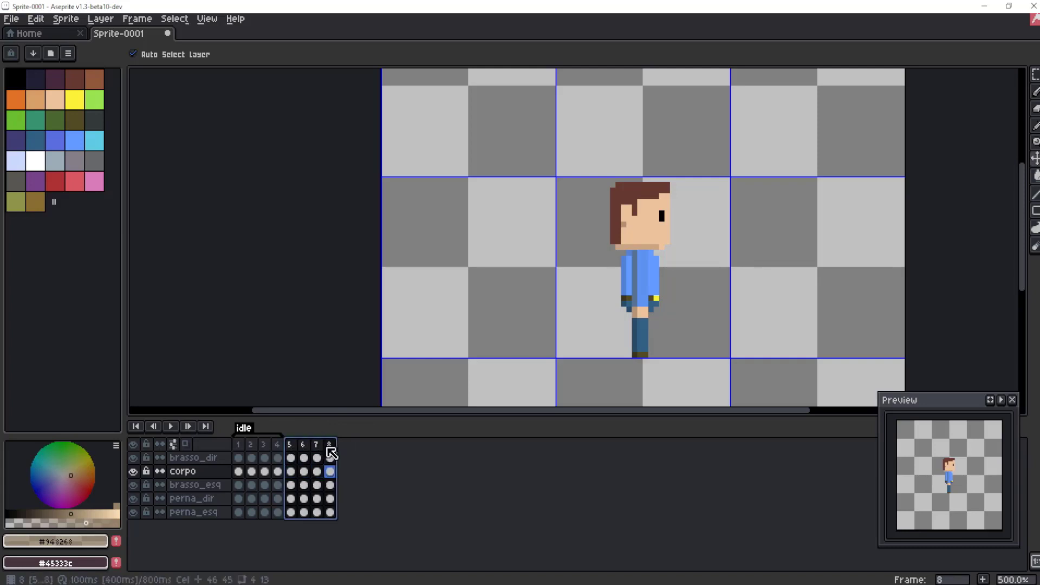
right_click(325, 447)
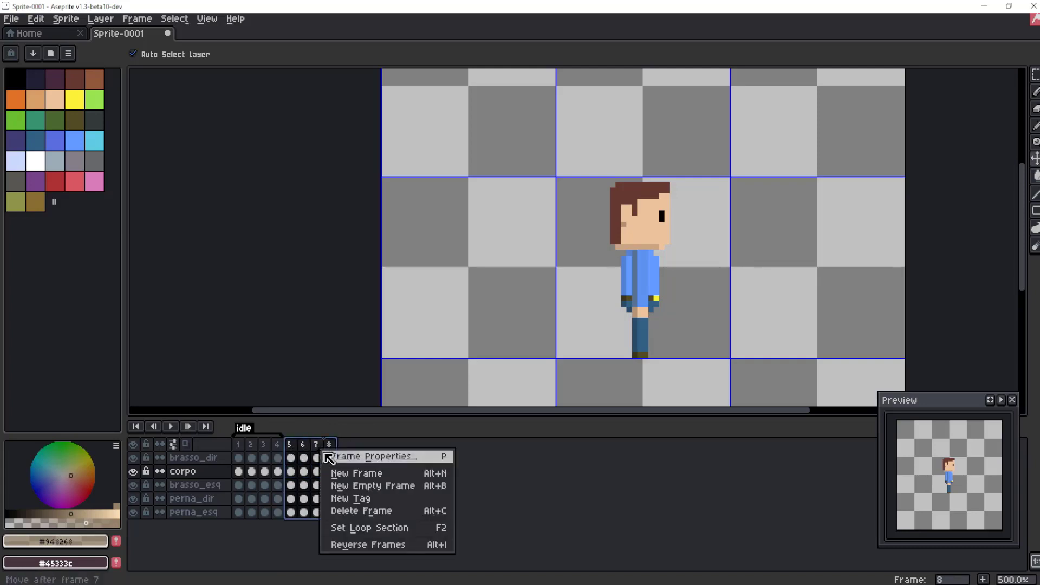
left_click(376, 528)
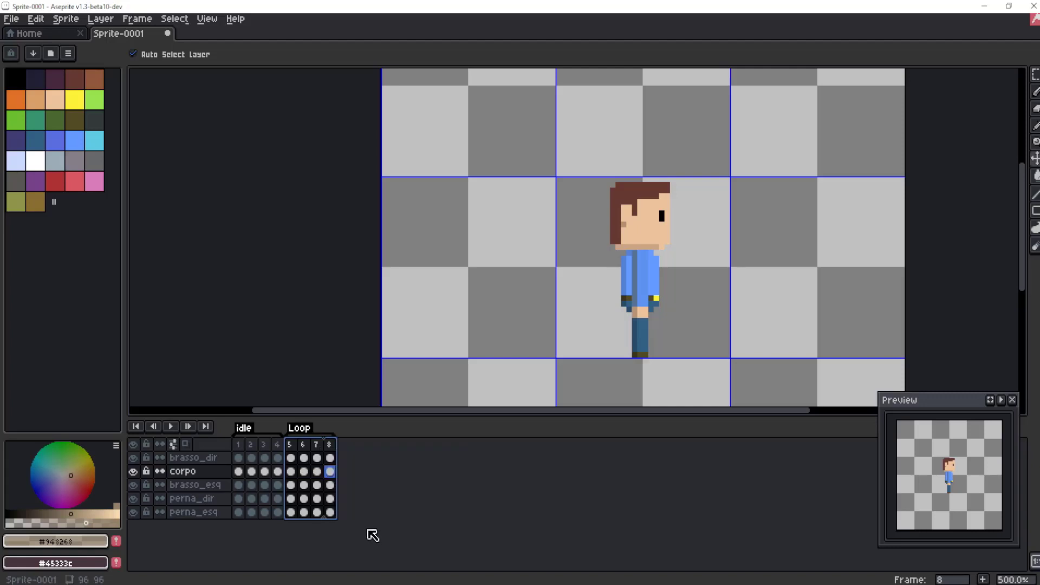
double_click(299, 427)
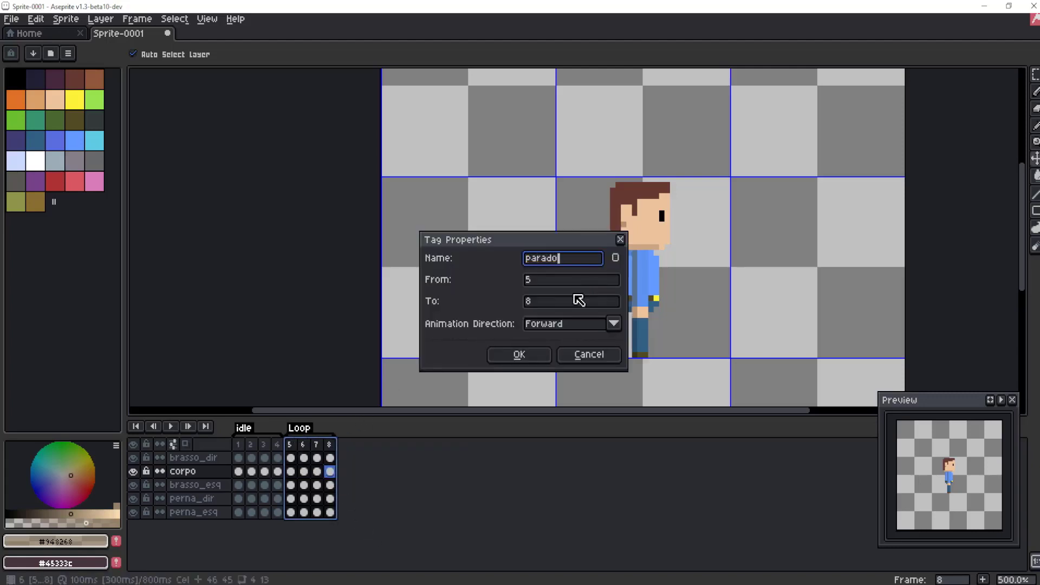
left_click(520, 355)
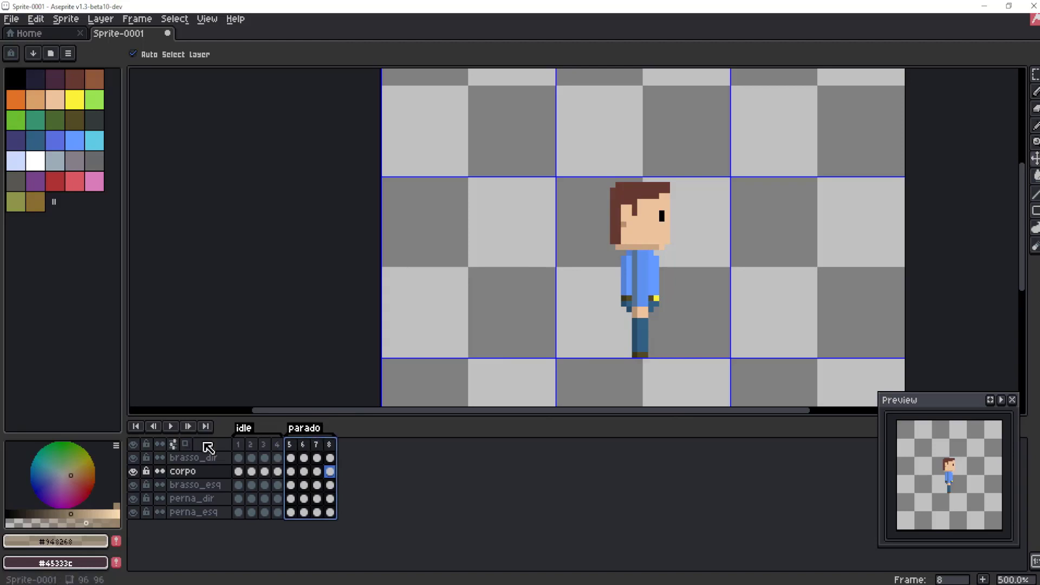
- Play back the frames tagged parado and check the idle tag's properties
left_click(170, 427)
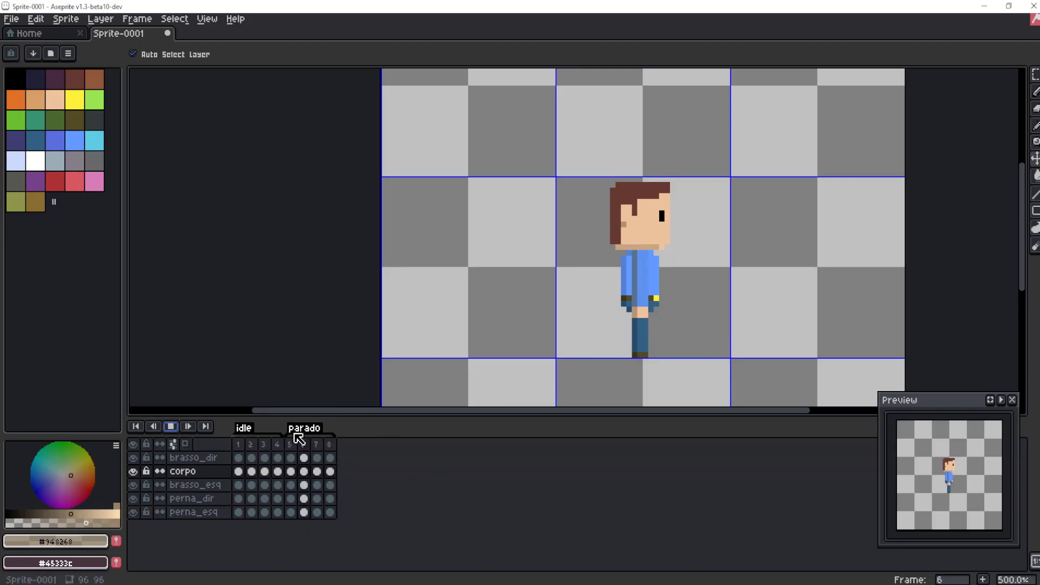
double_click(249, 431)
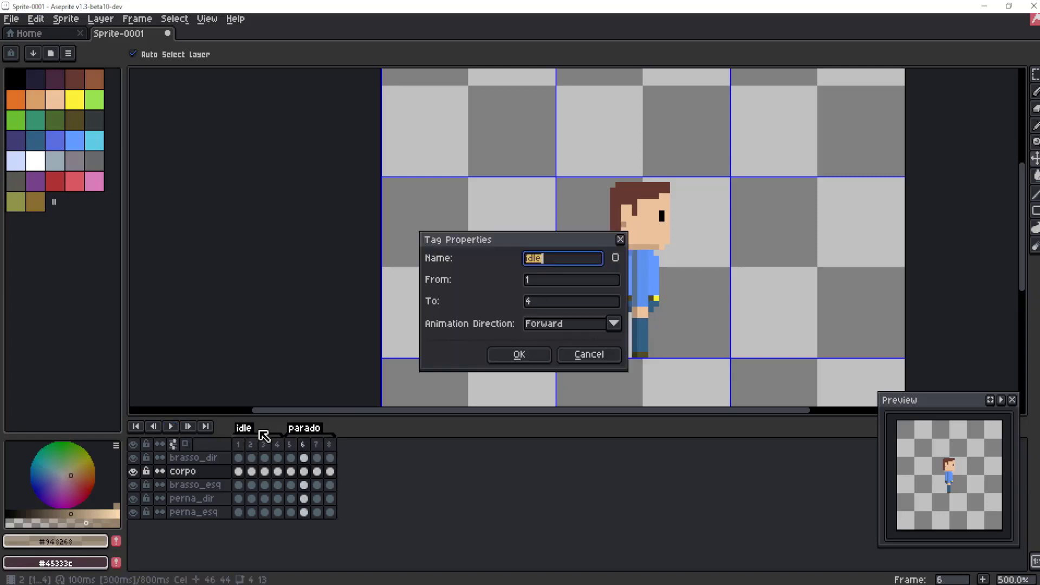
left_click(538, 353)
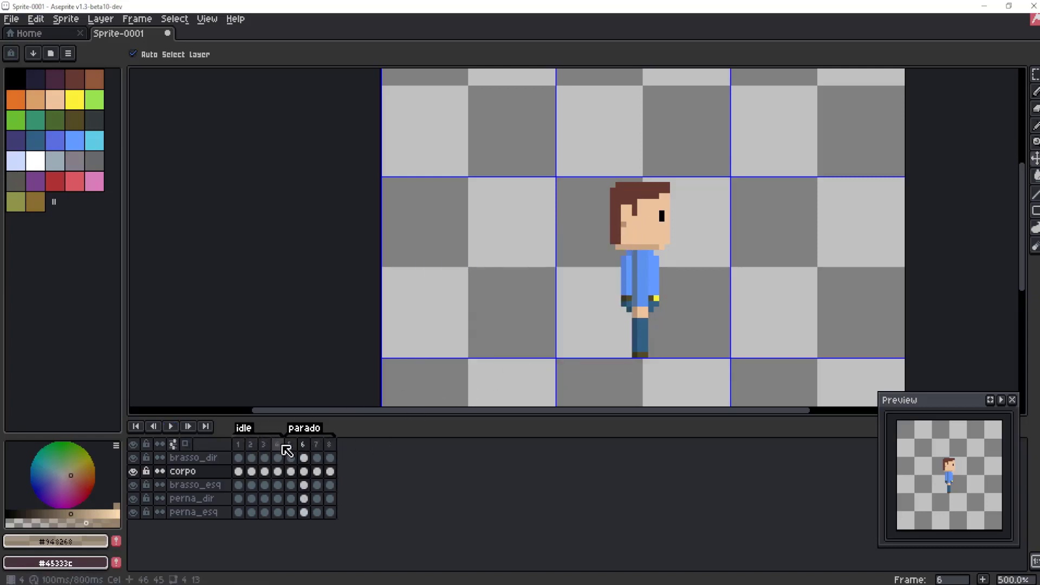
- Extend the idle tag so that it ends at frame 5
double_click(244, 429)
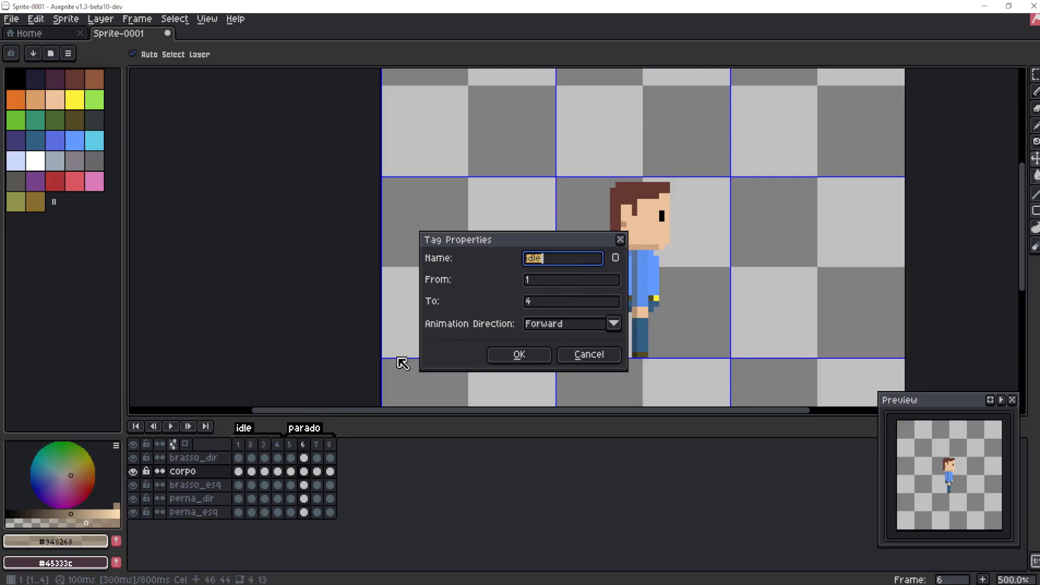
left_click(537, 303)
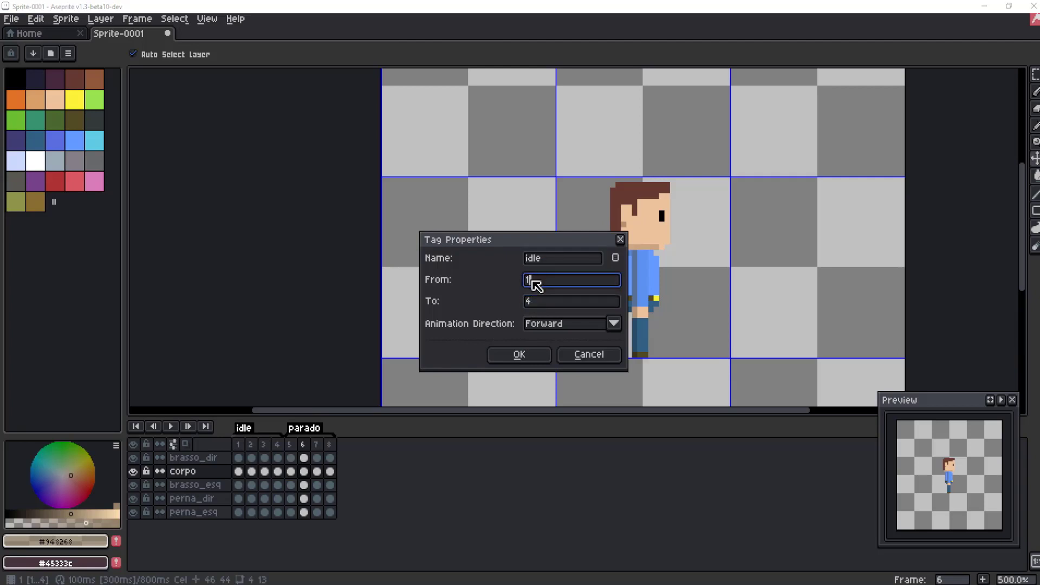
left_click_drag(535, 305, 519, 305)
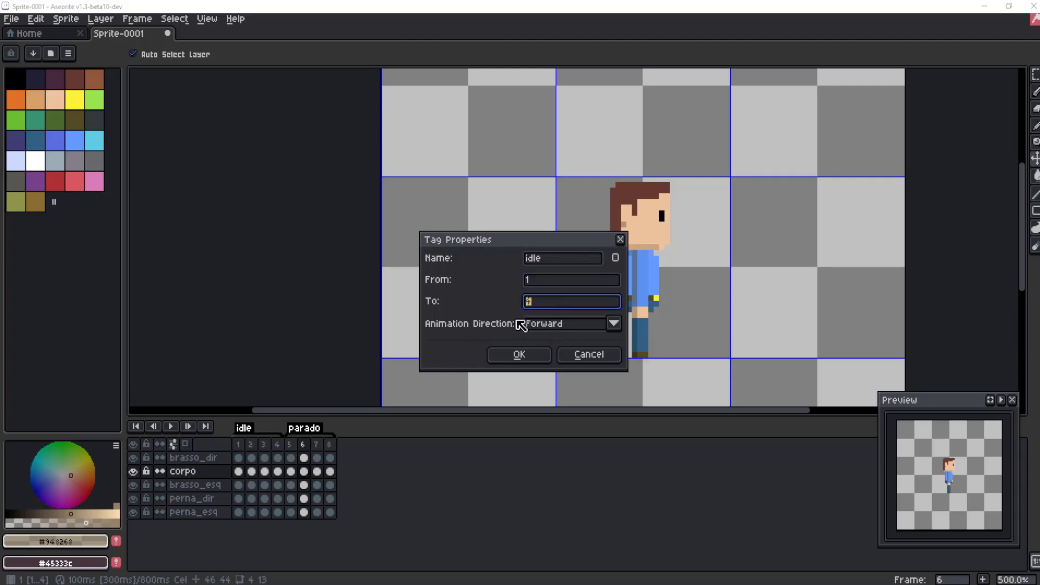
type("5")
left_click(528, 354)
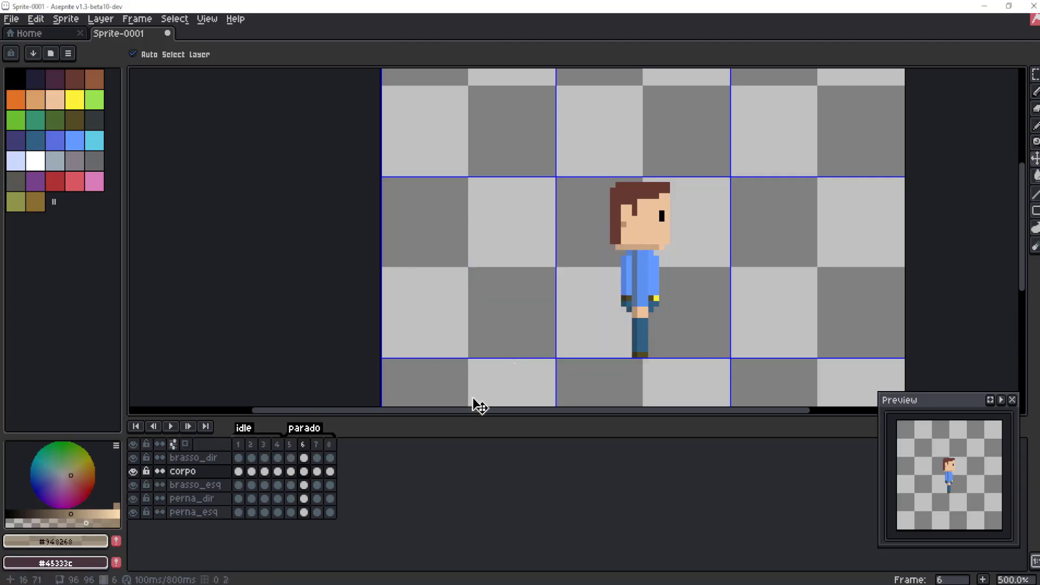
- Set the parado tag to start from frame 6
double_click(310, 428)
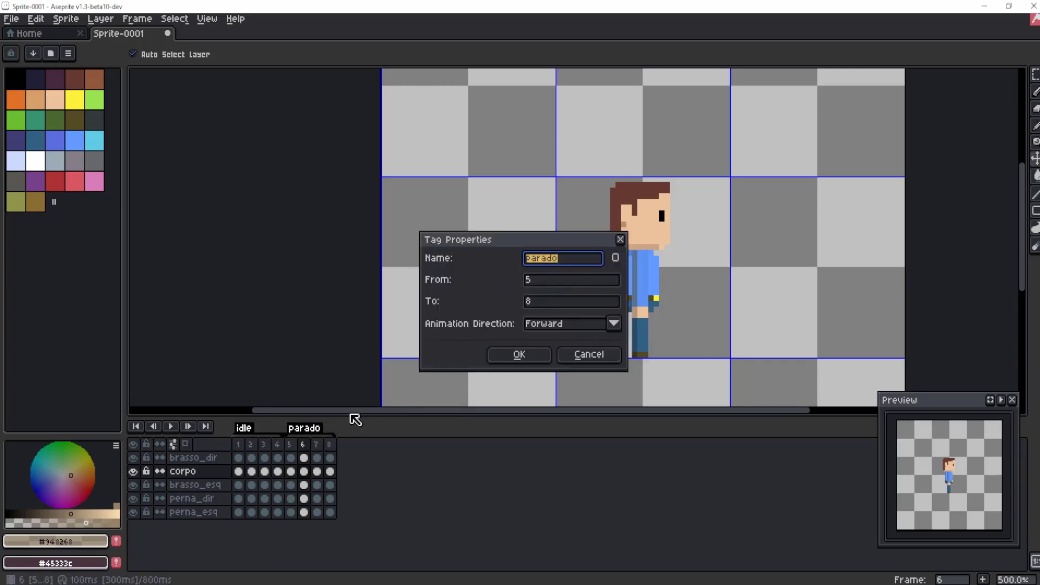
left_click_drag(540, 285, 519, 302)
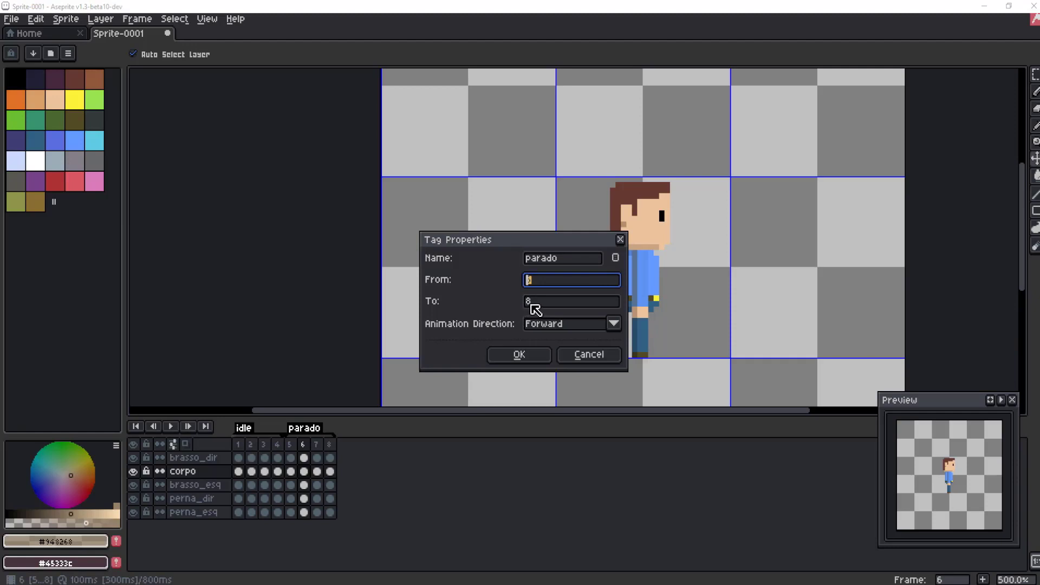
left_click(523, 355)
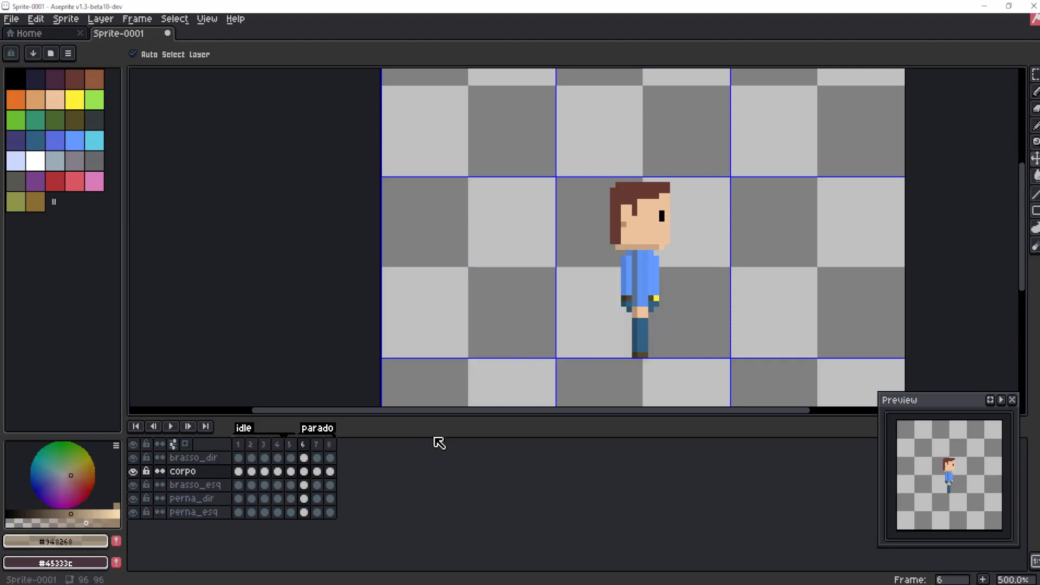
- Check the frame ranges of the idle and parado tags and play back each tagged section
left_click(290, 458)
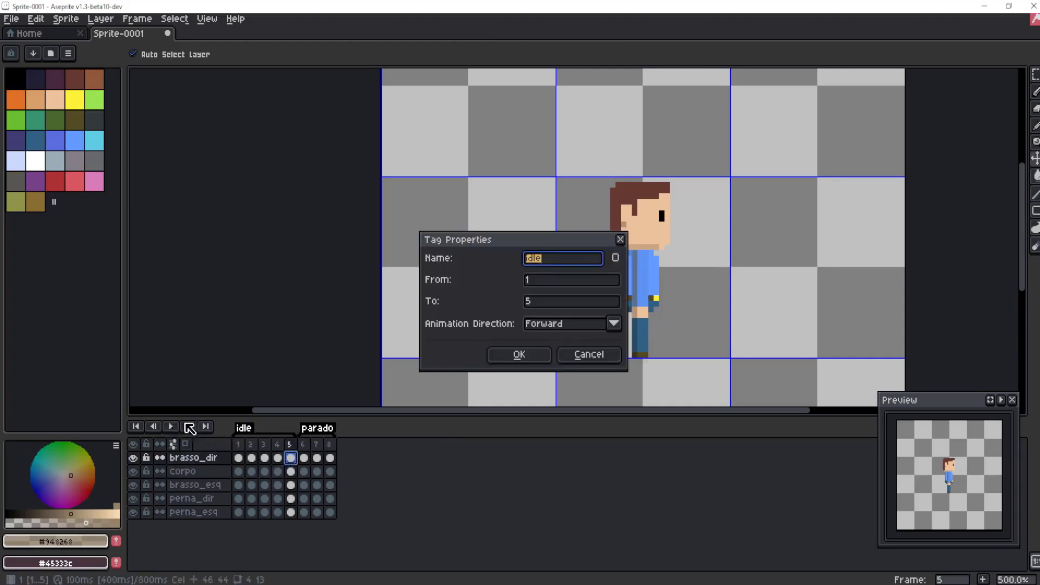
left_click(532, 359)
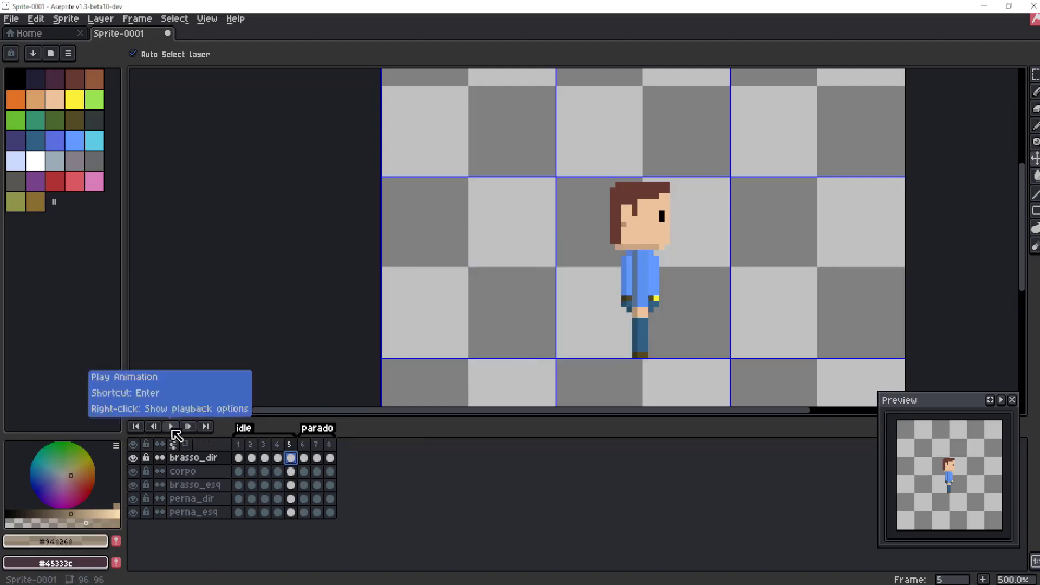
left_click(171, 428)
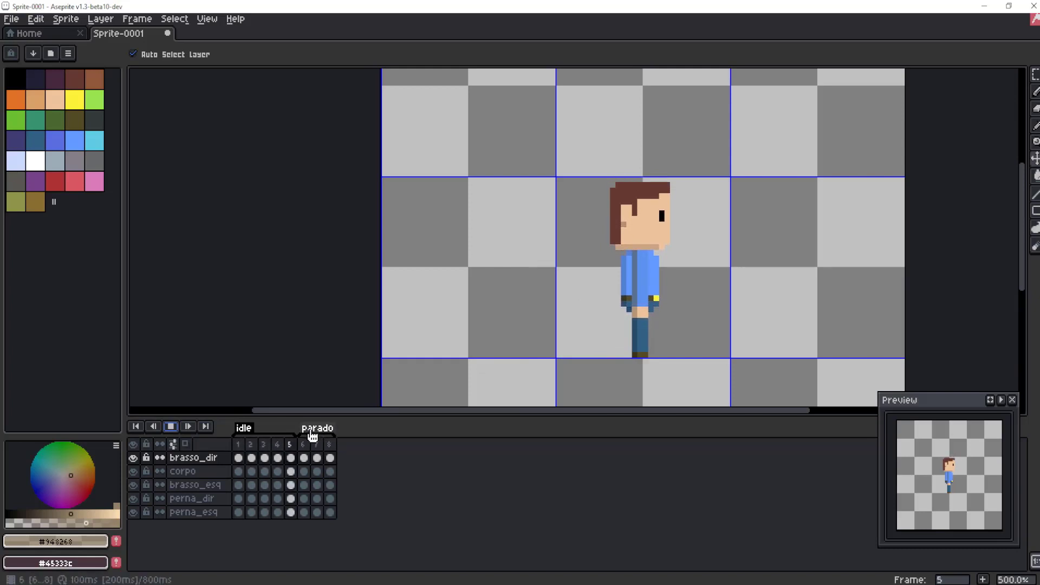
double_click(317, 429)
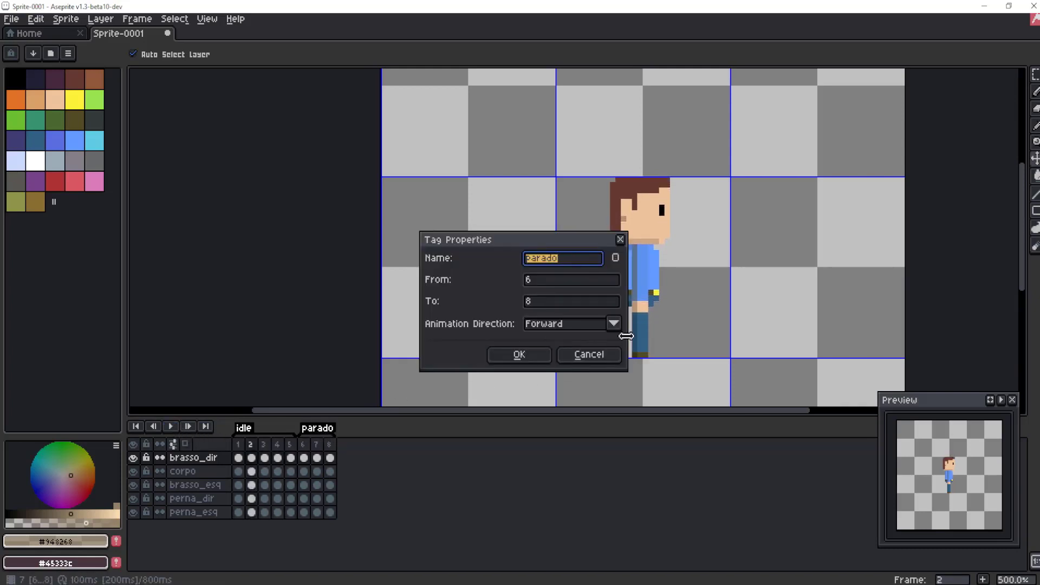
left_click(519, 356)
left_click_drag(303, 447, 339, 445)
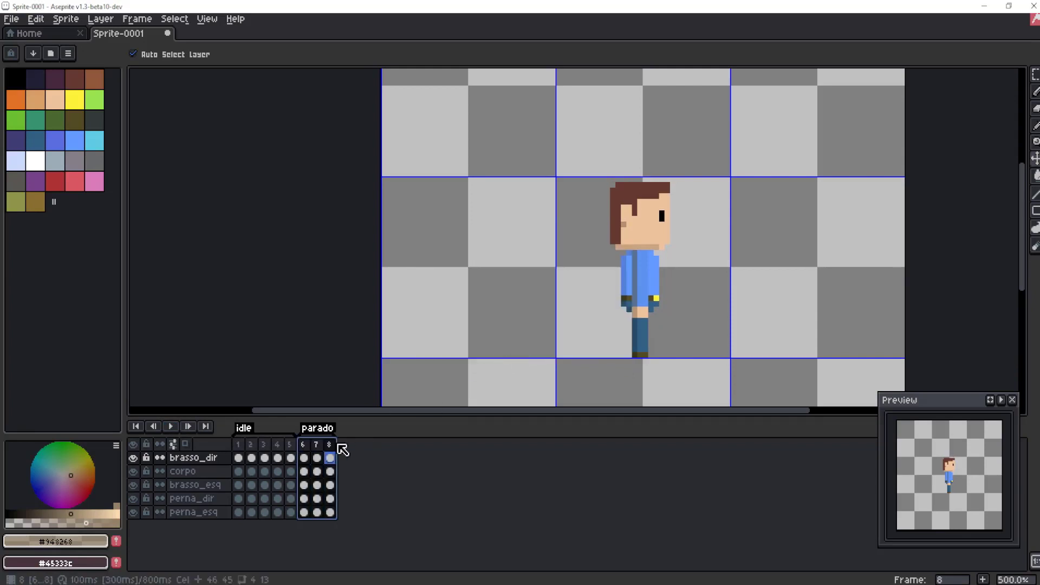
left_click(170, 427)
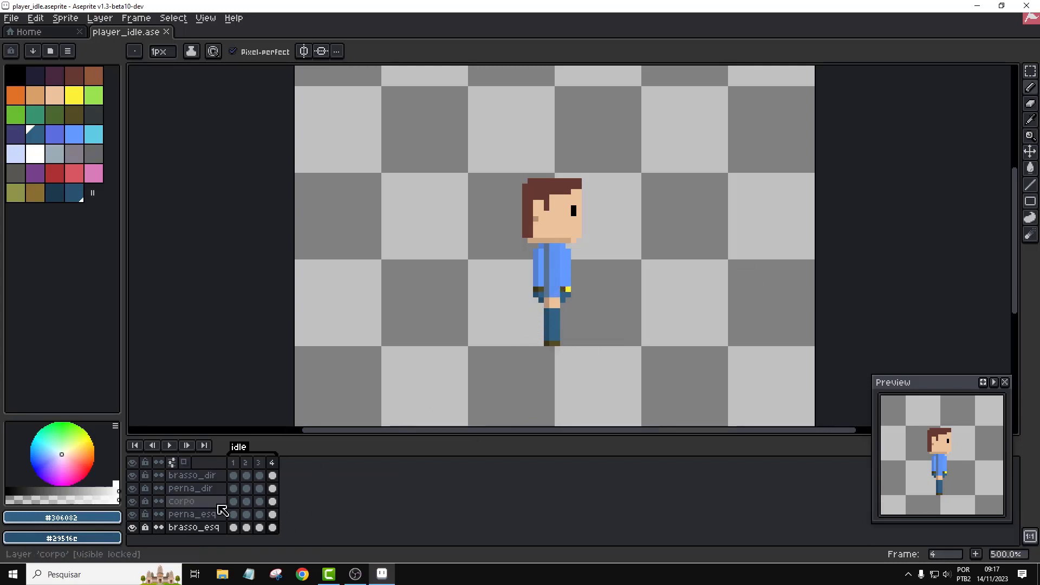
- Move the brasso_dir arm in frame 4 of player_idle away from the body, behind the character and level with the head
left_click(272, 476)
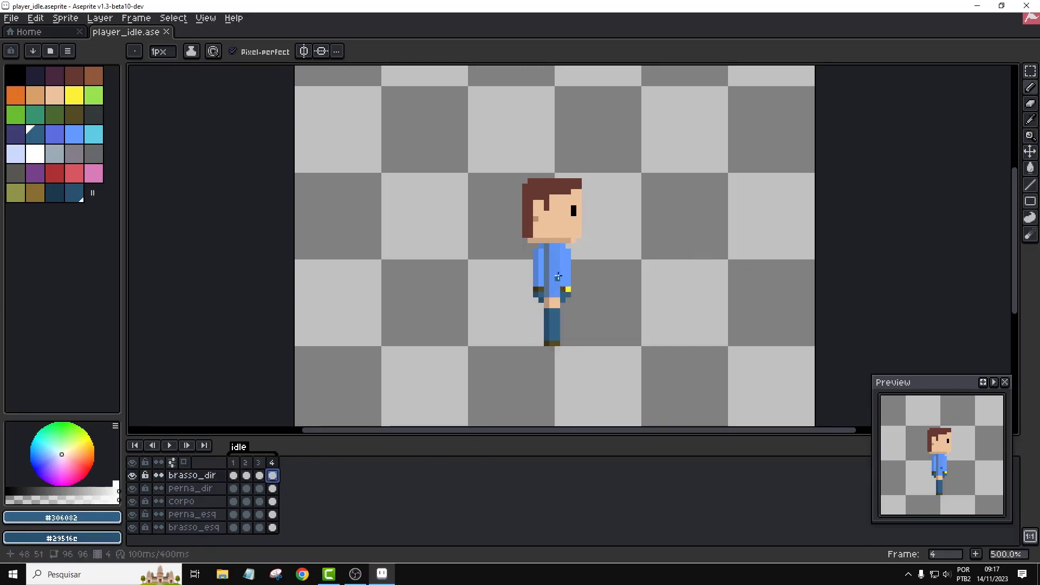
left_click(1031, 154)
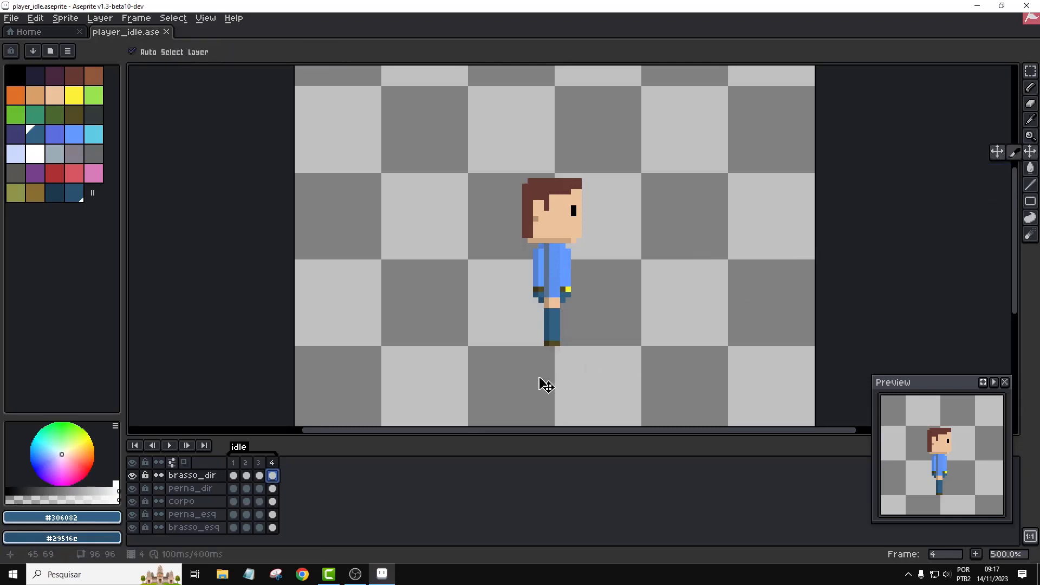
left_click_drag(561, 279, 508, 281)
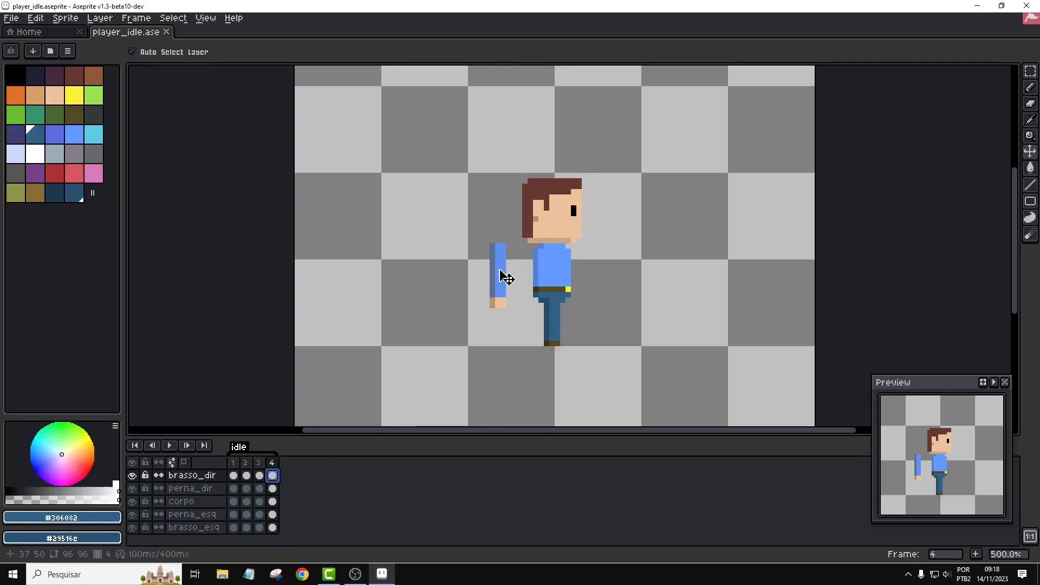
left_click_drag(507, 278, 507, 239)
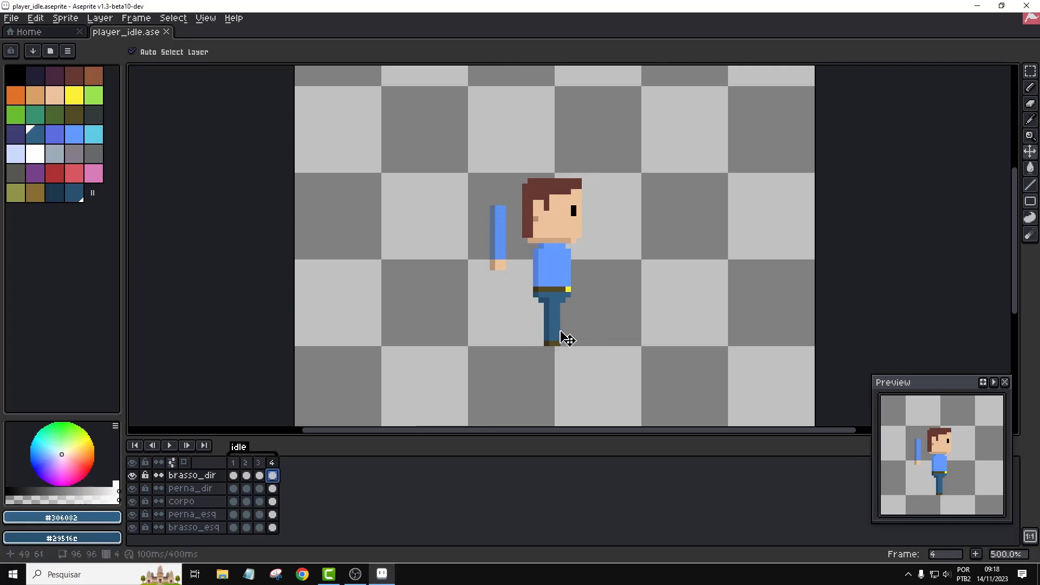
- Unlock the perna_dir layer and move both legs in frame 4 off the body, perna_dir behind and perna_esq in front of the character
left_click(556, 334)
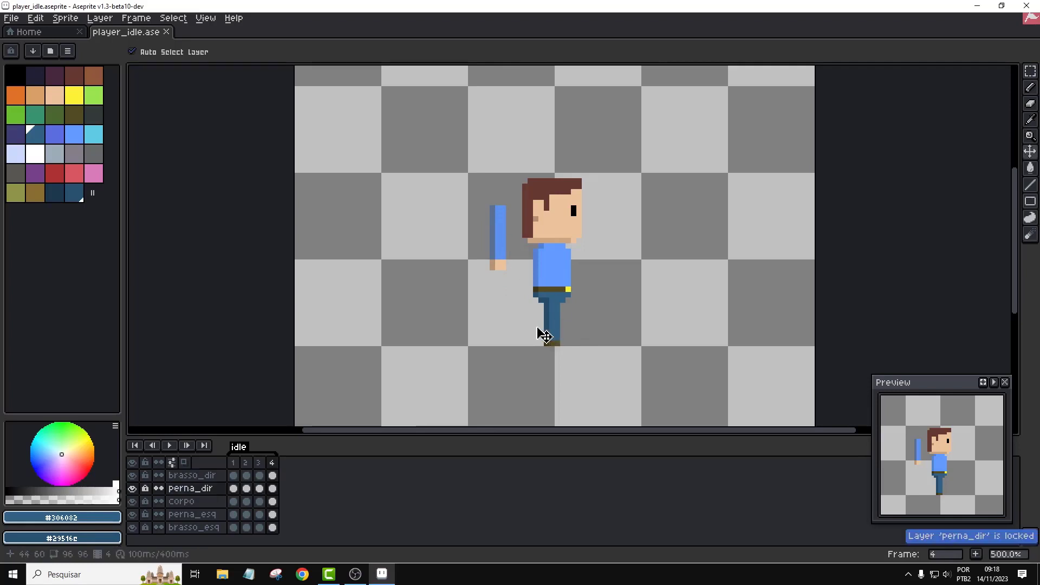
left_click(273, 488)
left_click(554, 327)
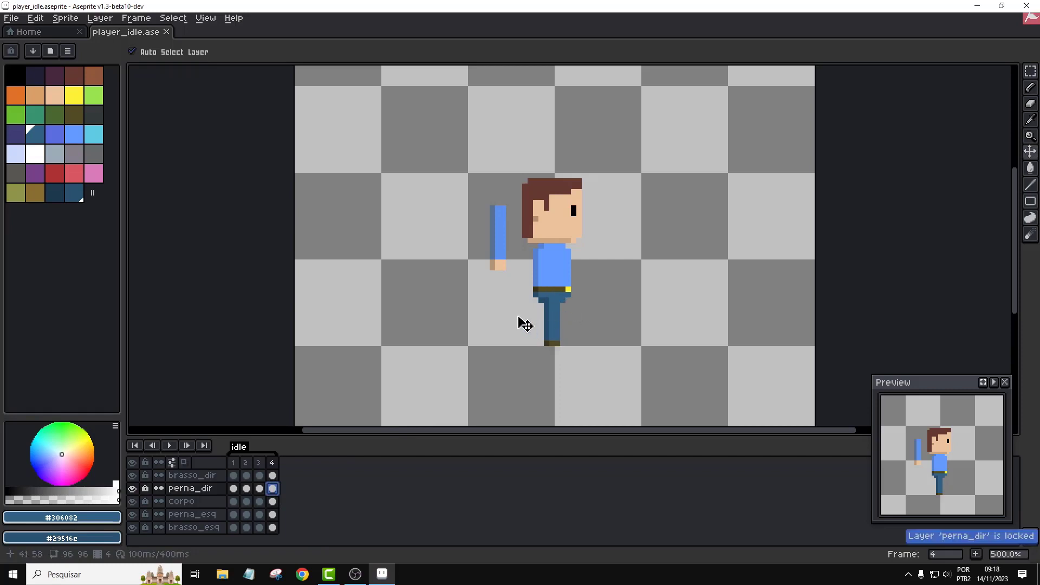
left_click(144, 488)
left_click_drag(557, 327, 616, 327)
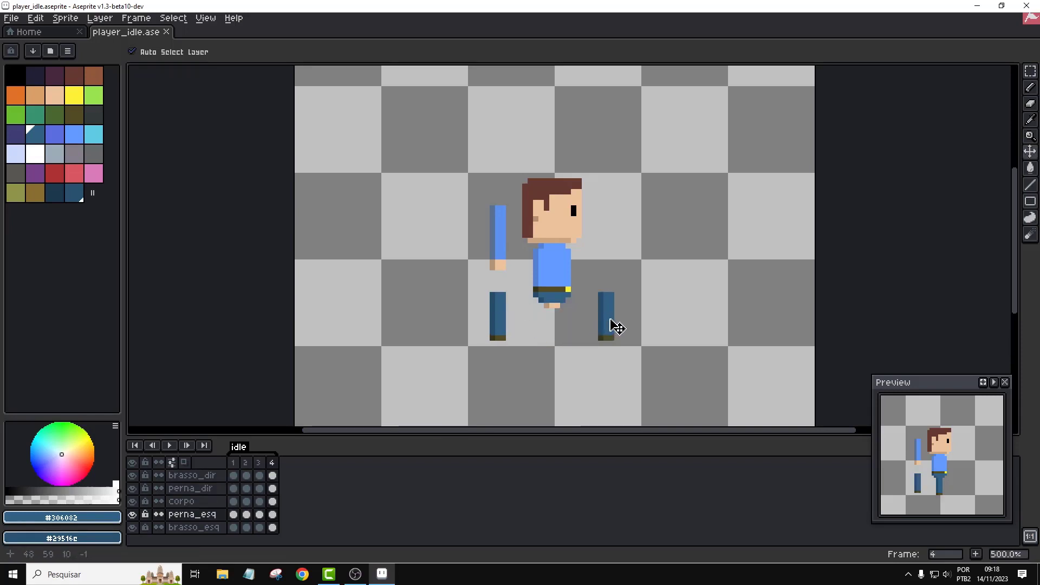
- Move the brasso_esq arm in frame 4 out in front of the character and center the unlocked corpo layer between the separated limbs
left_click(557, 309)
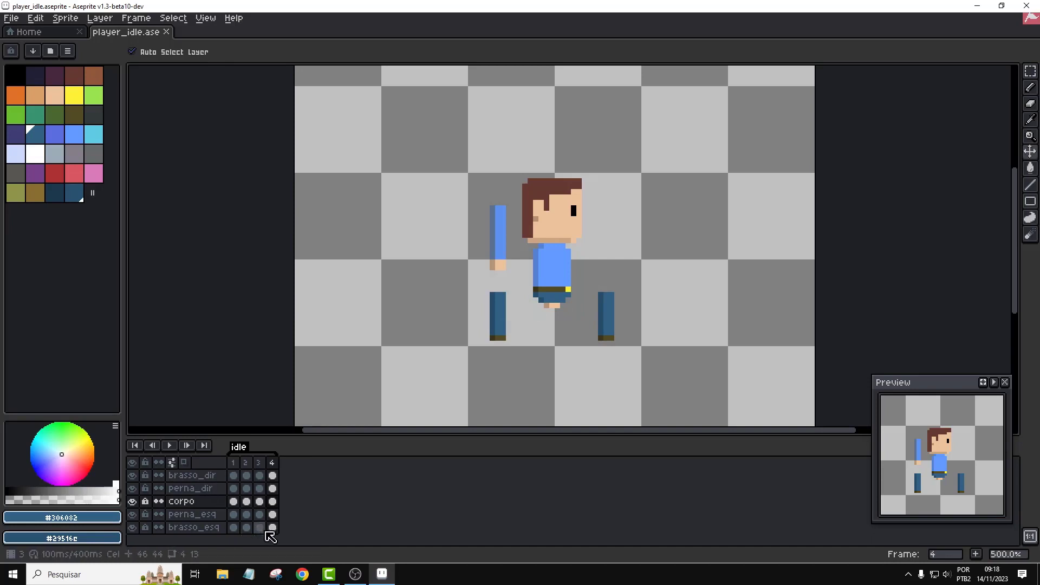
left_click(563, 313)
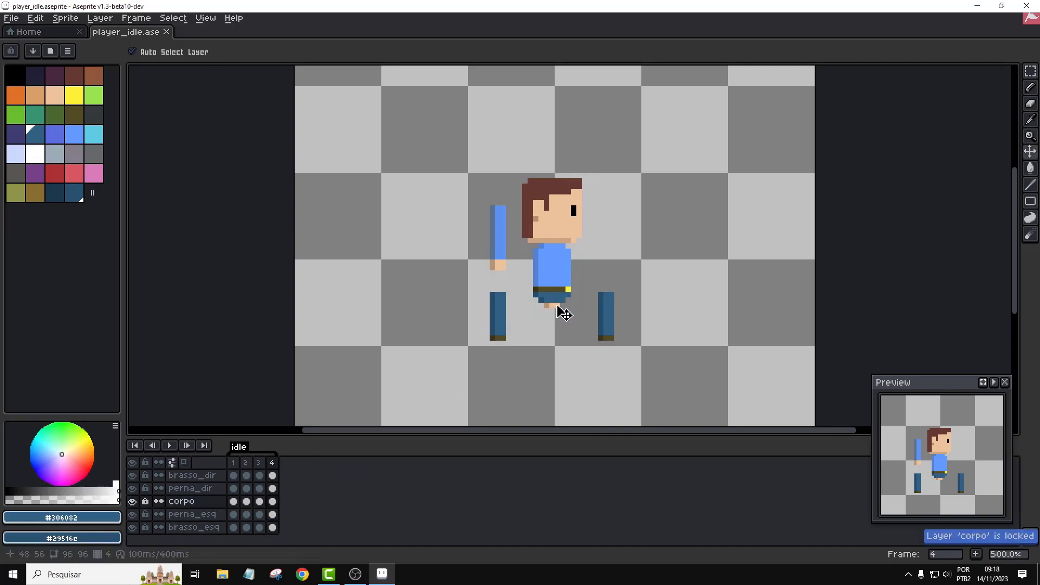
left_click(602, 245)
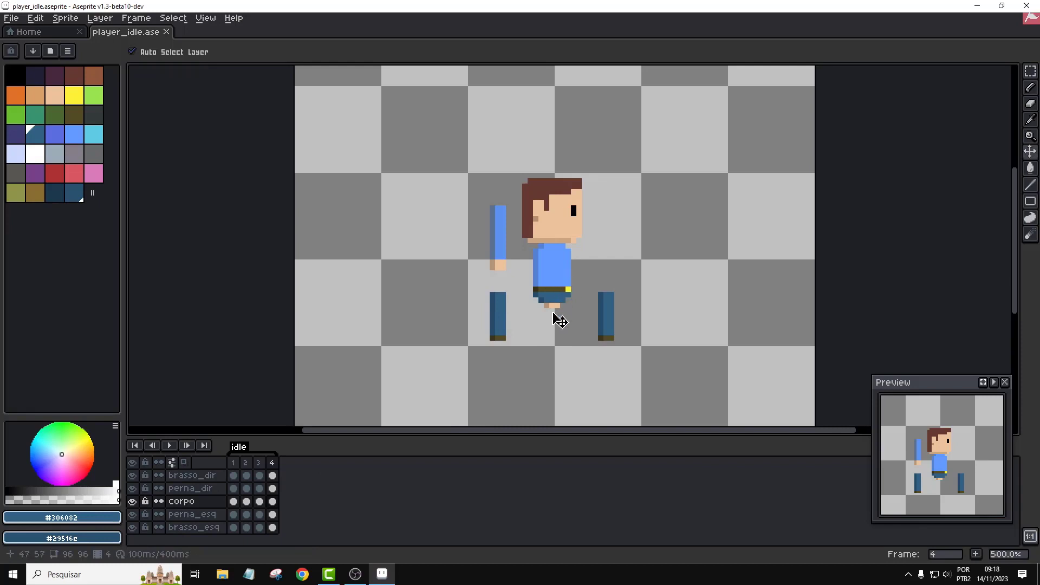
left_click_drag(553, 306, 611, 248)
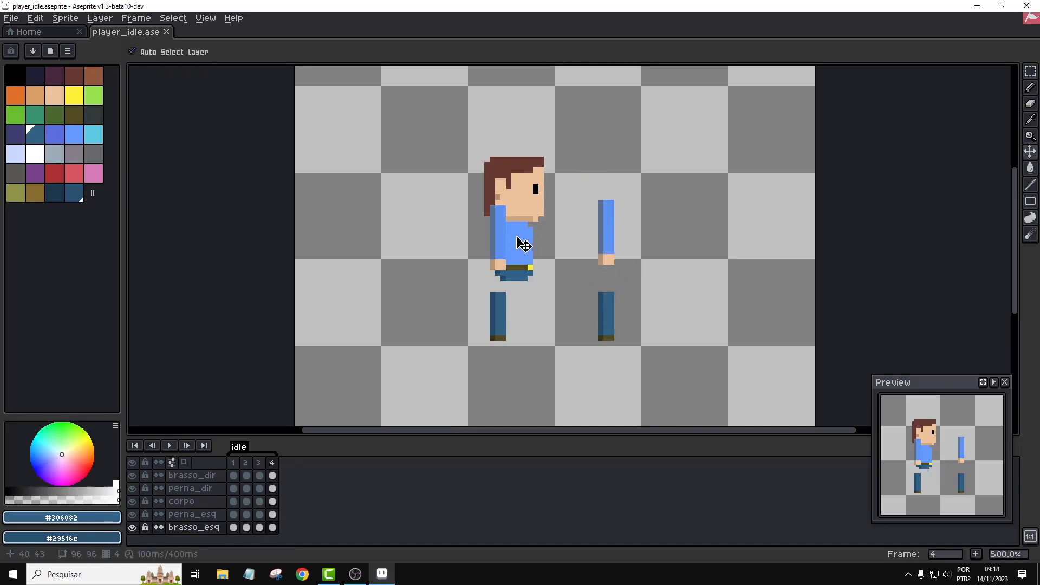
left_click_drag(524, 238, 561, 262)
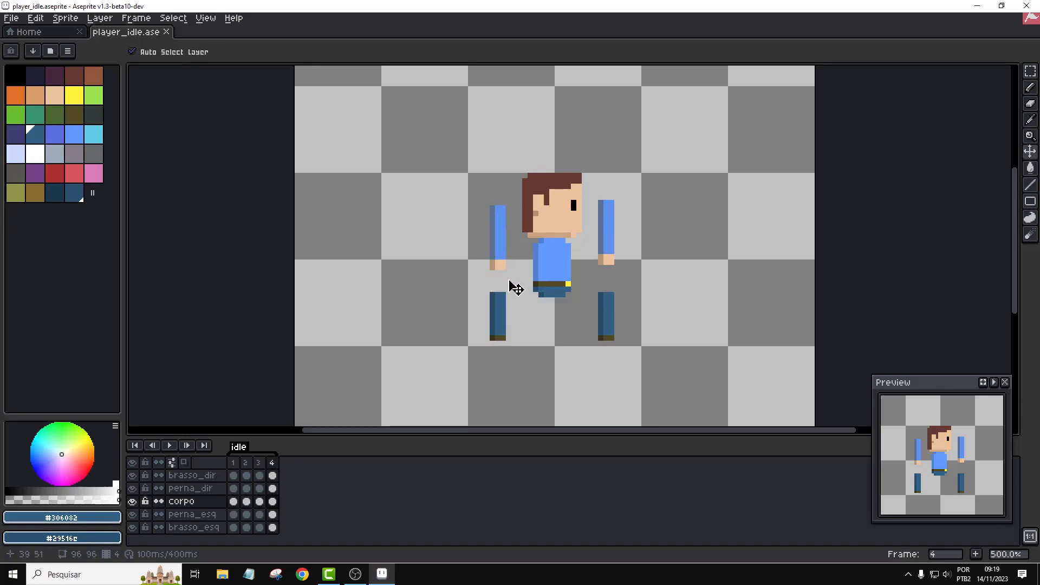
- Extend the perna_dir leg in frame 4 by one pixel row at its upper end, using #306082 and the shadow color #264c67
left_click(497, 306)
key("b")
scroll(504, 296, "up", 2)
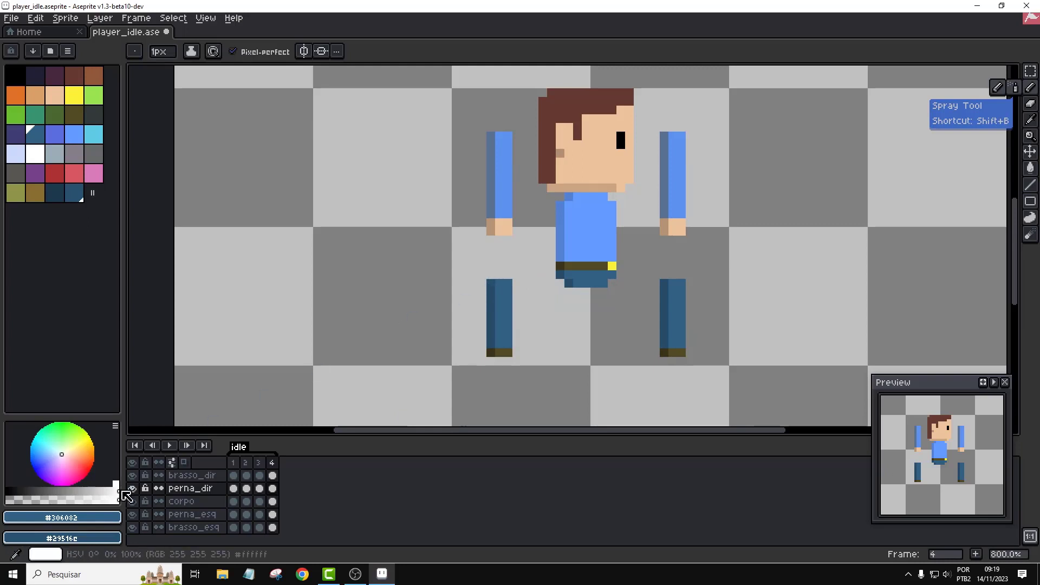
left_click(132, 488)
left_click(132, 488)
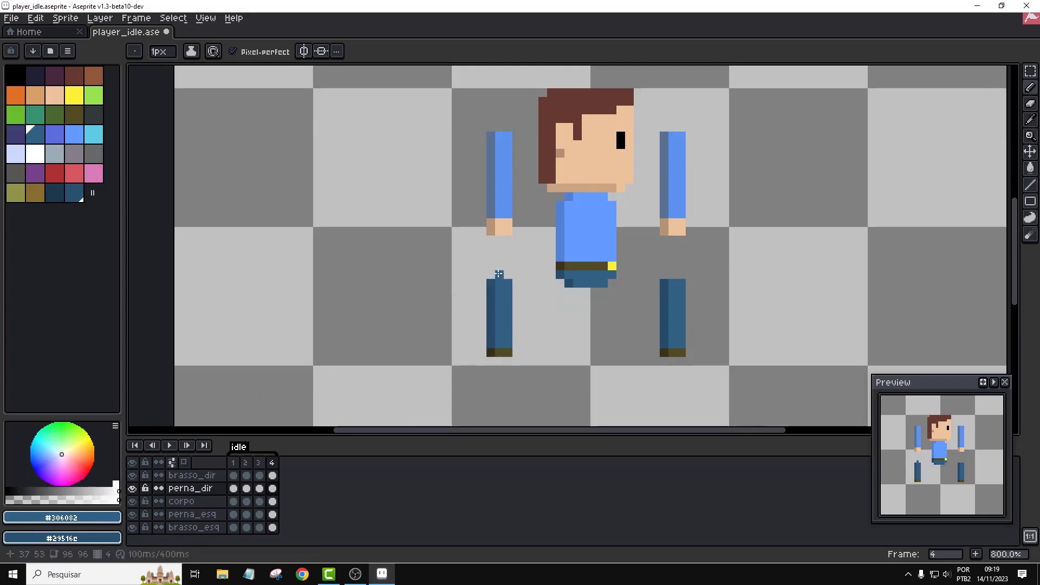
left_click(498, 274)
left_click_drag(509, 273, 509, 274)
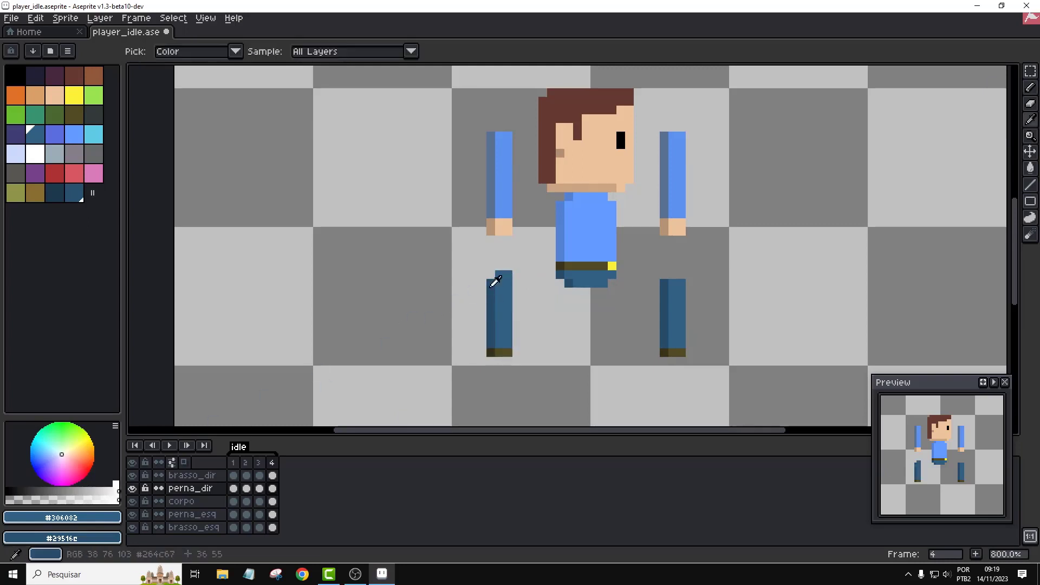
left_click(492, 283, "alt")
left_click(490, 274)
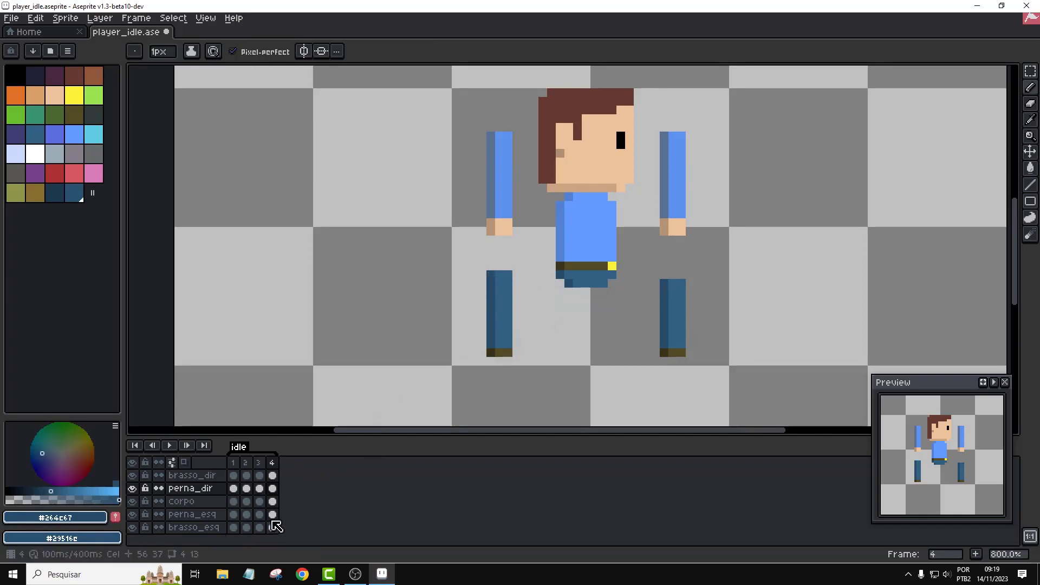
- Extend the perna_esq leg in frame 4 by one pixel row at its upper end, using #306082 with the shadow color along its darker edge
left_click(272, 514)
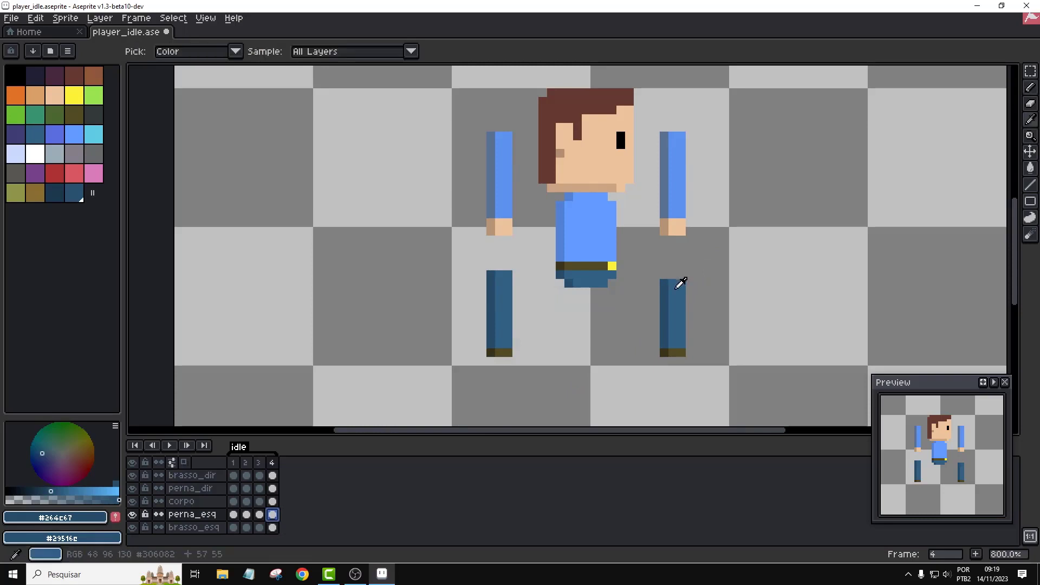
left_click(681, 284, "alt")
left_click_drag(673, 275, 683, 275)
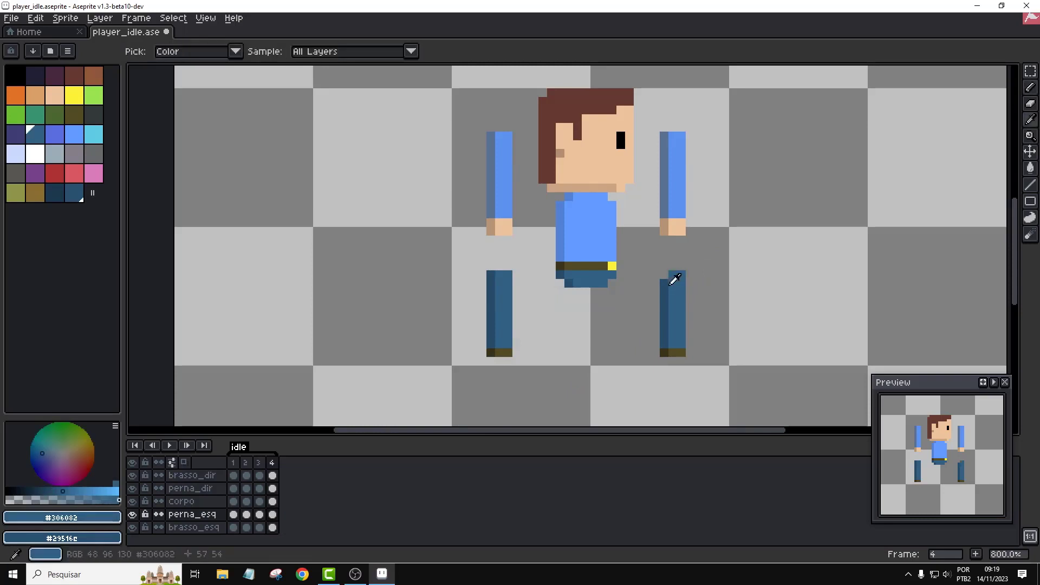
left_click(664, 284, "alt")
left_click(664, 274)
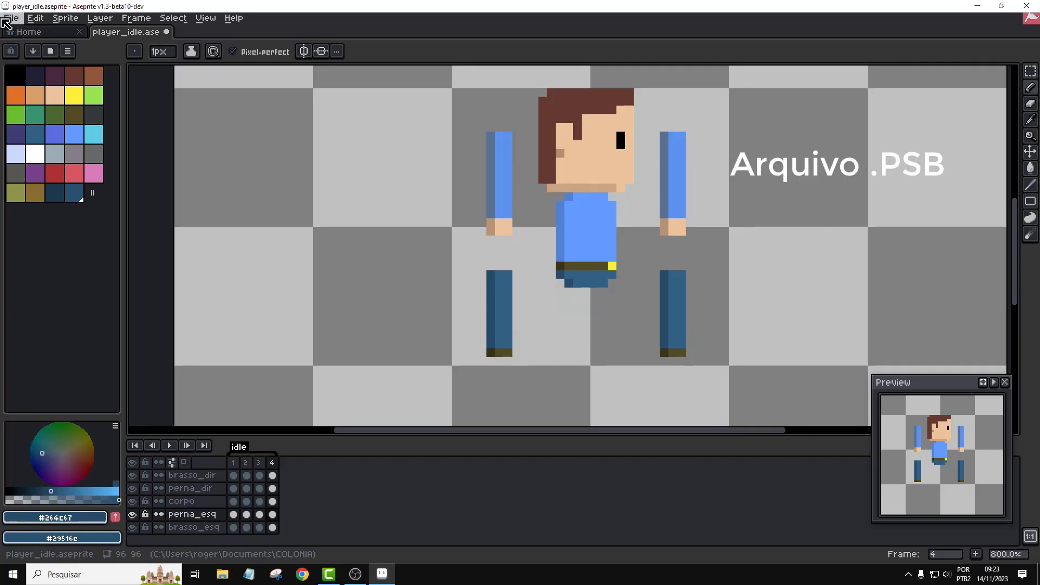
- Export a sprite sheet of the visible layers as player_idle.png, limited to the selected frames
left_click(11, 18)
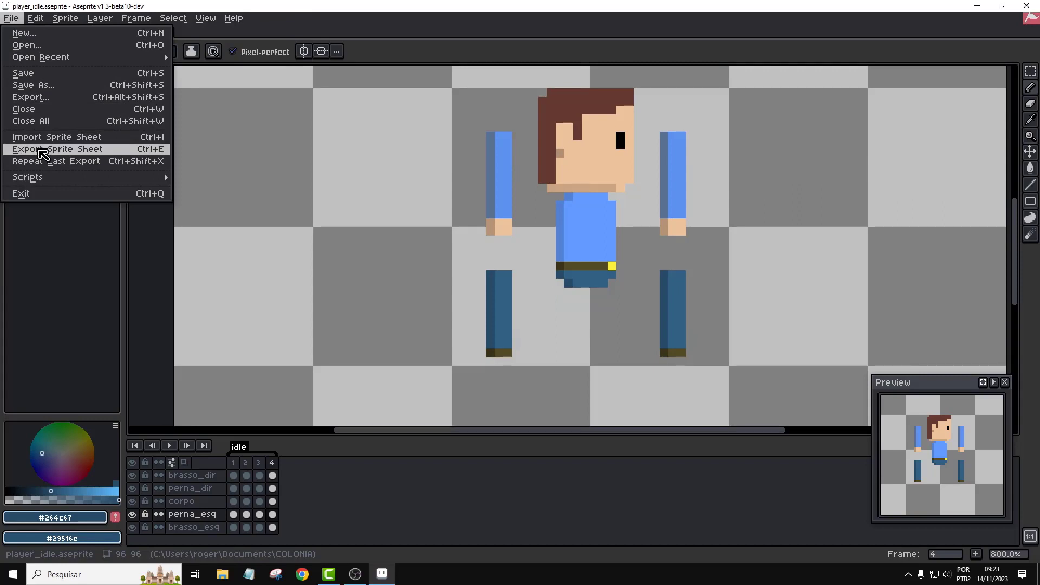
left_click(42, 154)
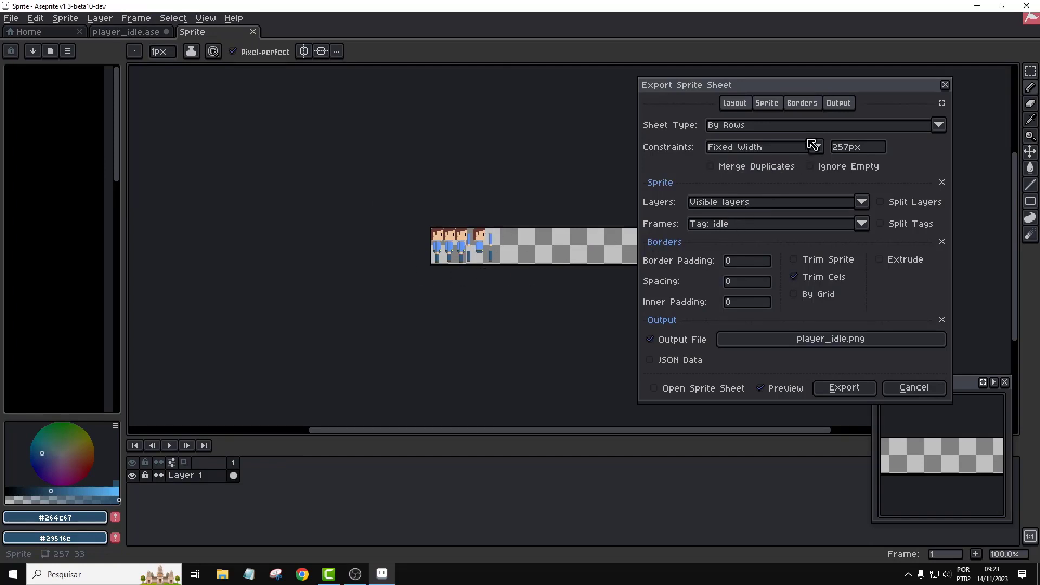
left_click(862, 203)
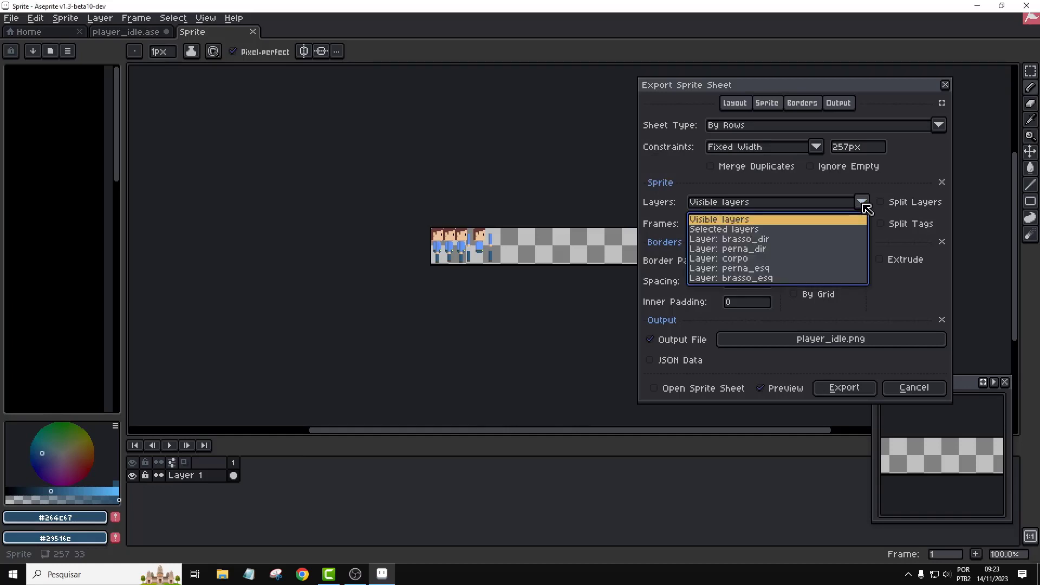
left_click(919, 151)
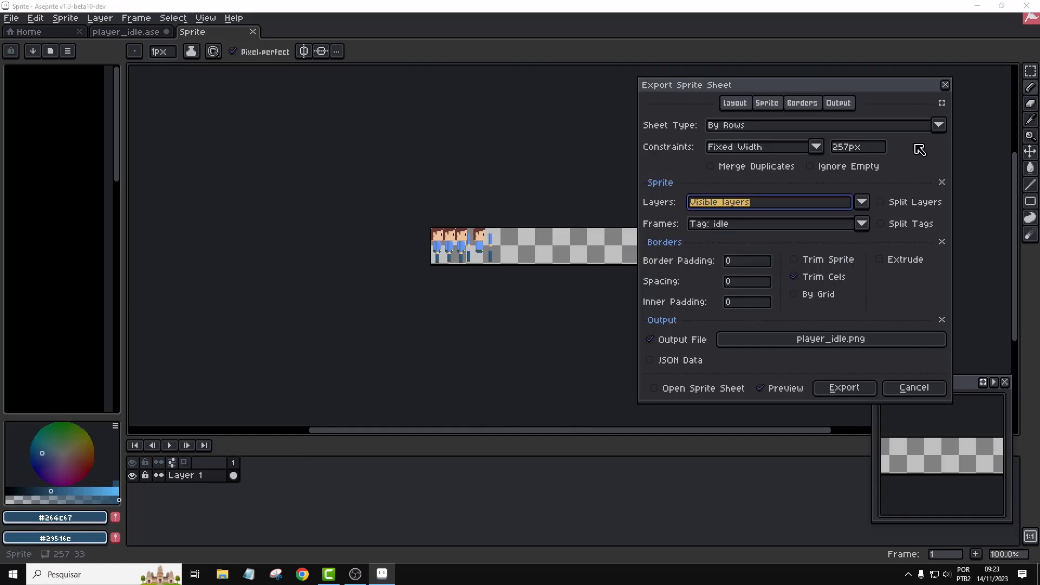
left_click(863, 227)
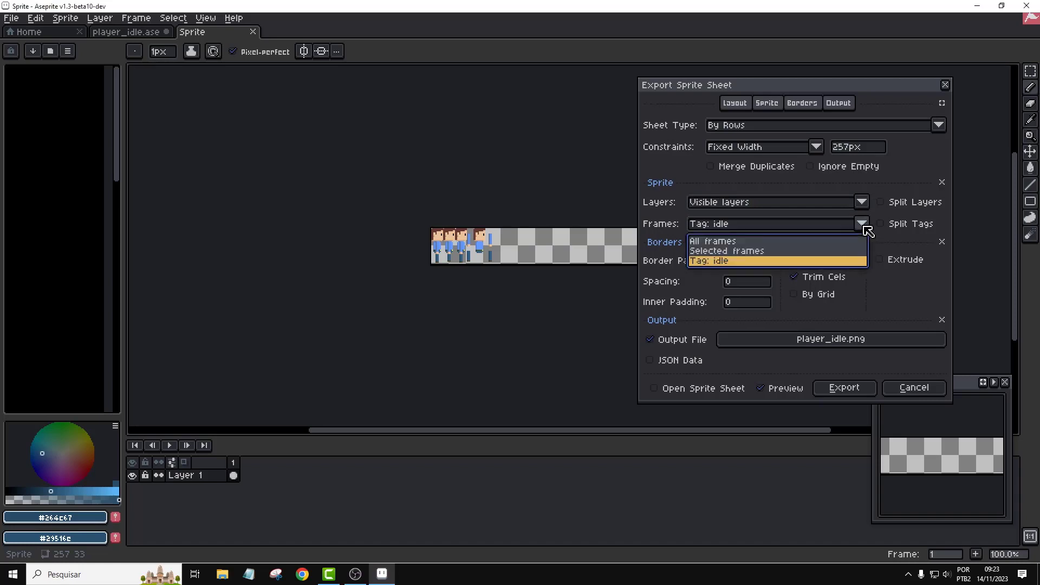
left_click(766, 251)
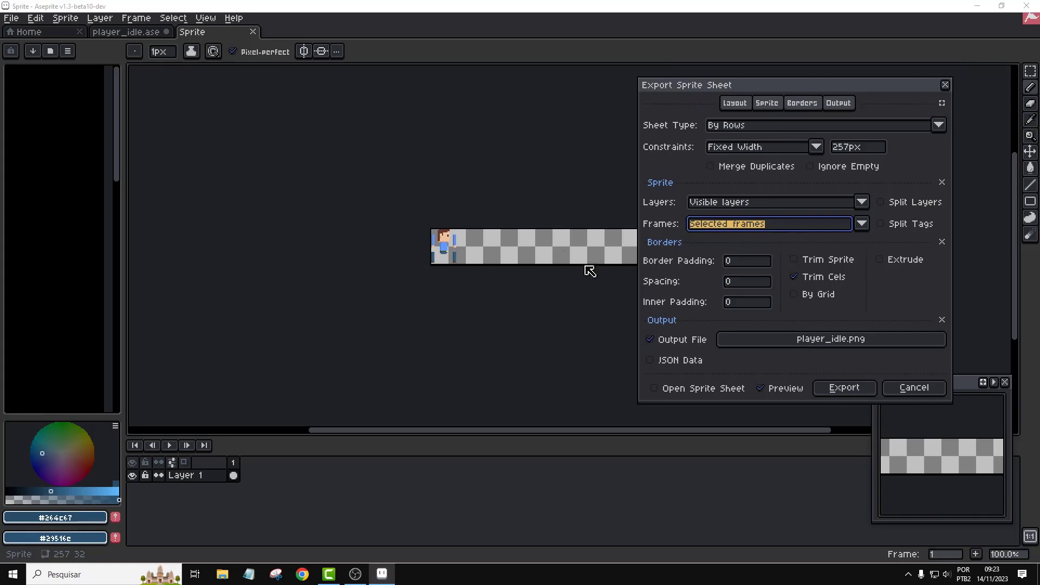
left_click(848, 390)
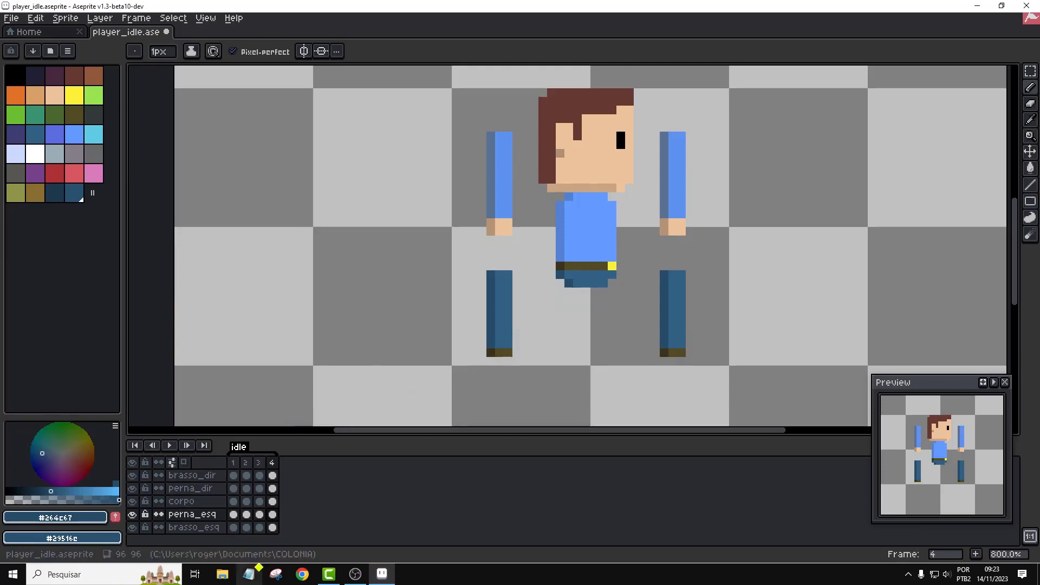
- Switch to player_idle.psb in Photoshop and check that each limb and the body sit on their own layer
mouse_move(366, 581)
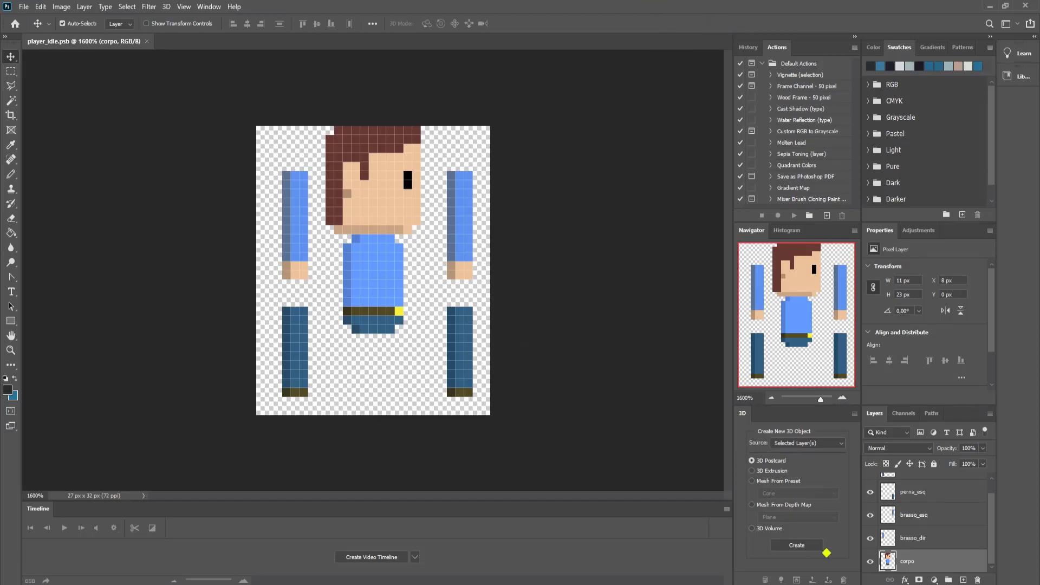
scroll(987, 483, "up", 1)
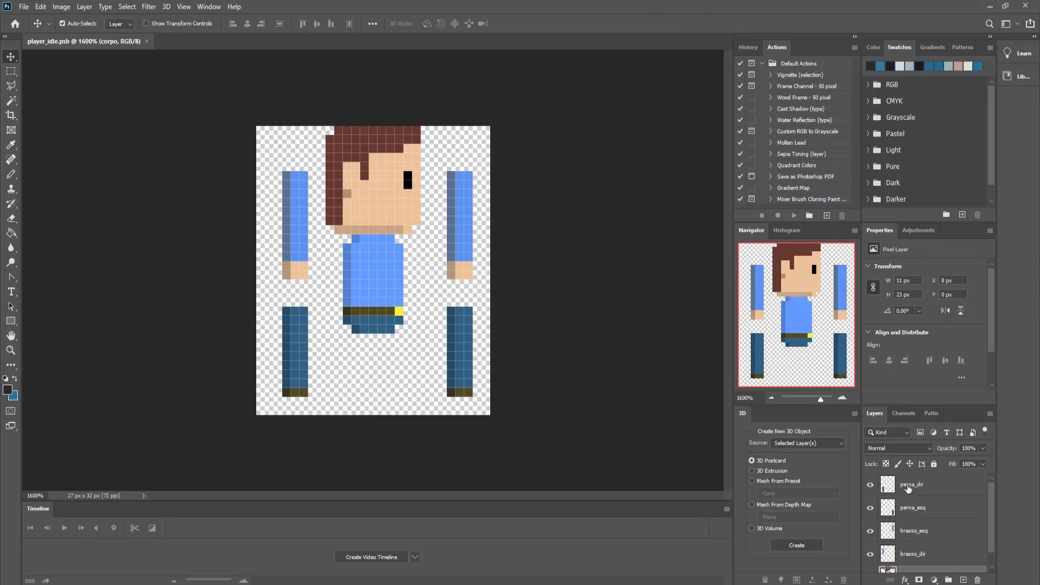
left_click(909, 489)
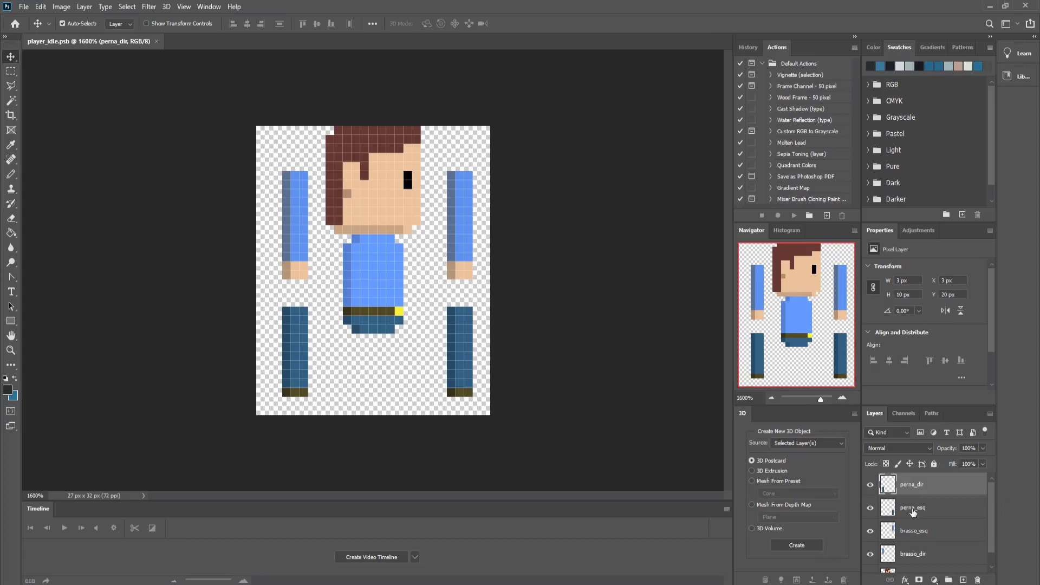
left_click(913, 512)
left_click(913, 532)
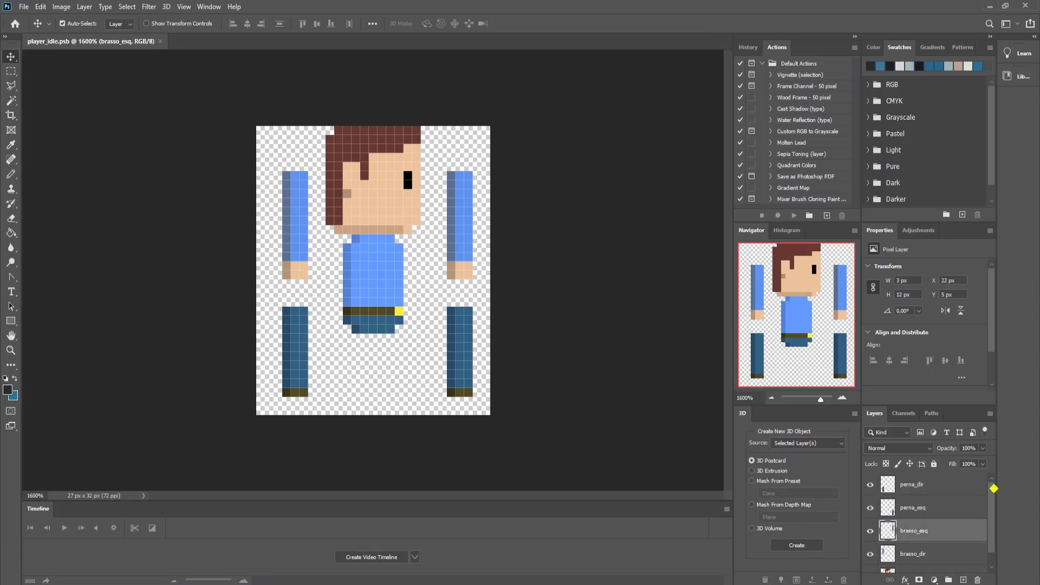
scroll(994, 489, "down", 1)
left_click(912, 539)
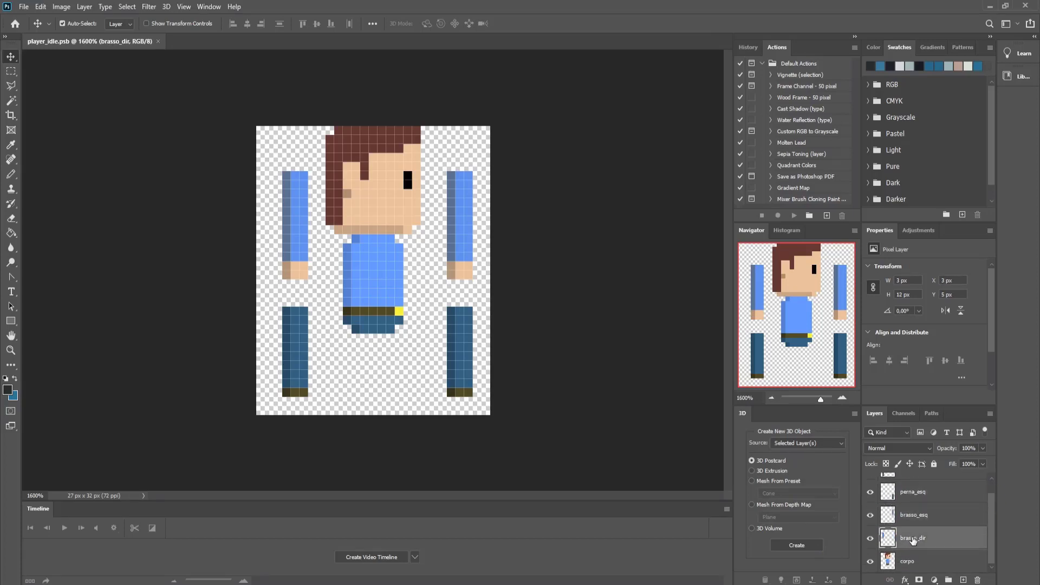
left_click(917, 563)
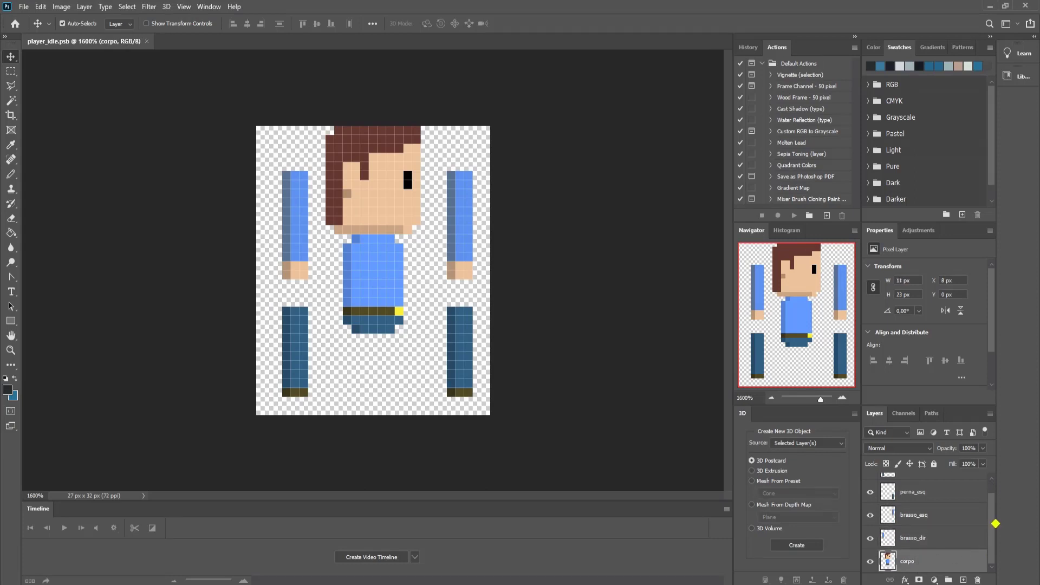
scroll(992, 517, "up", 1)
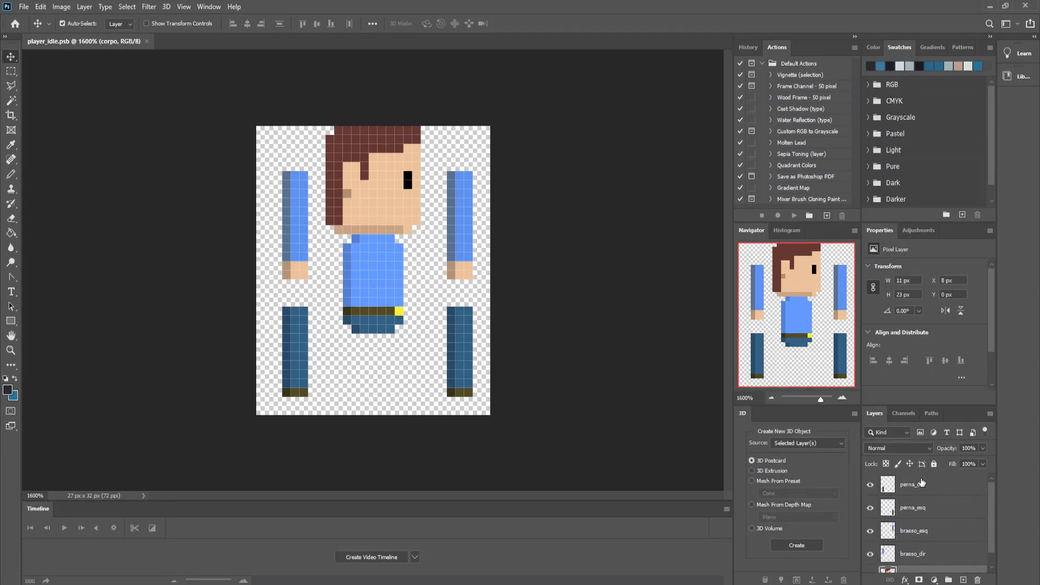
left_click(919, 483)
left_click(922, 507)
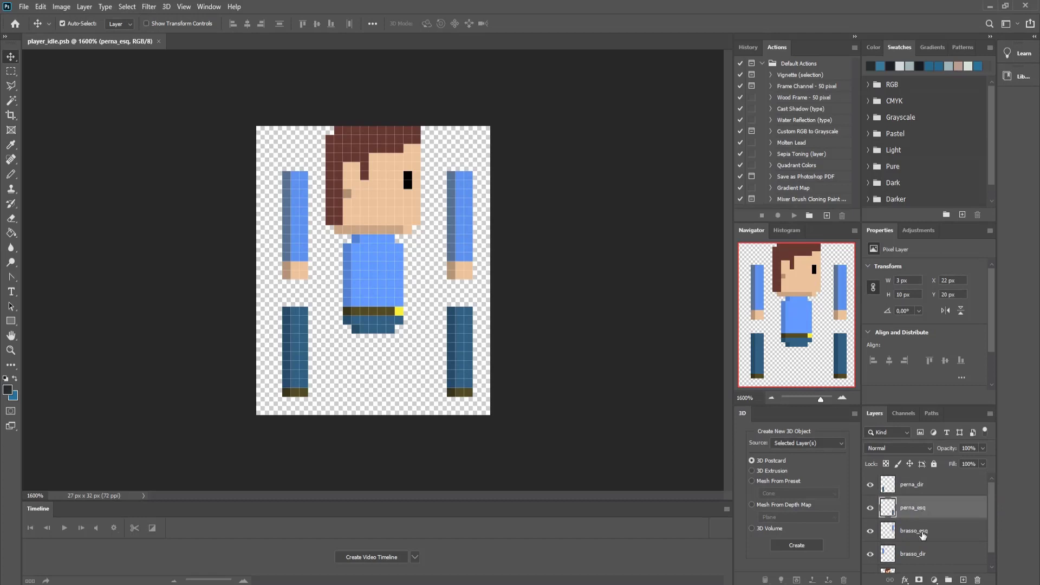
left_click(923, 534)
scroll(989, 509, "down", 1)
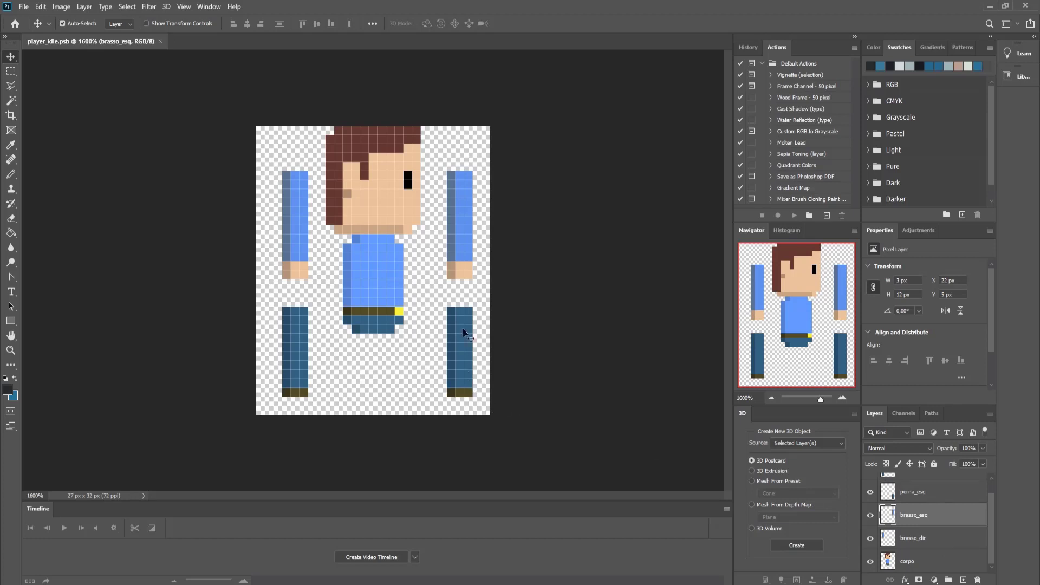
left_click_drag(990, 530, 991, 493)
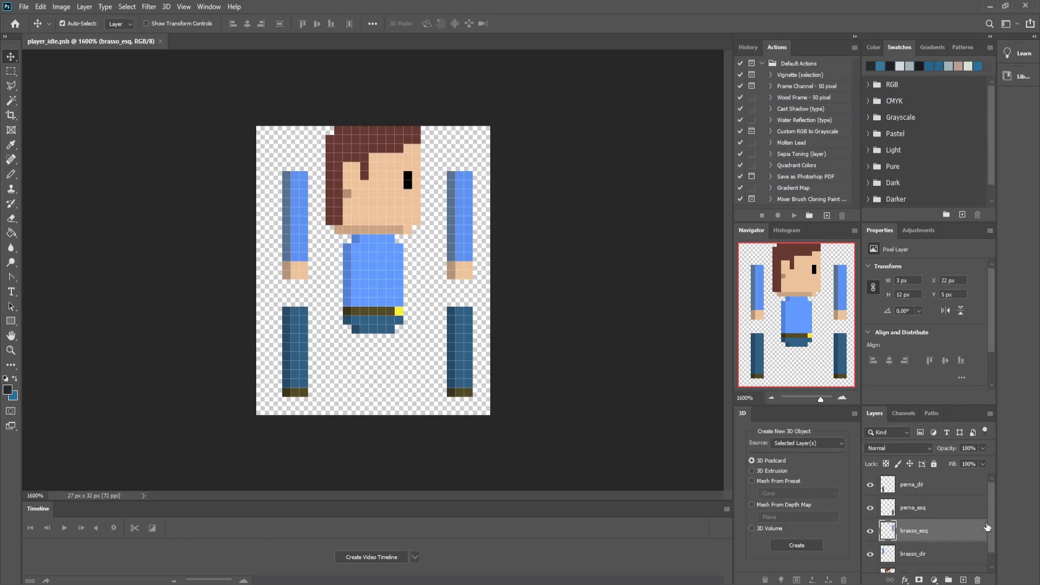
left_click_drag(990, 513, 992, 536)
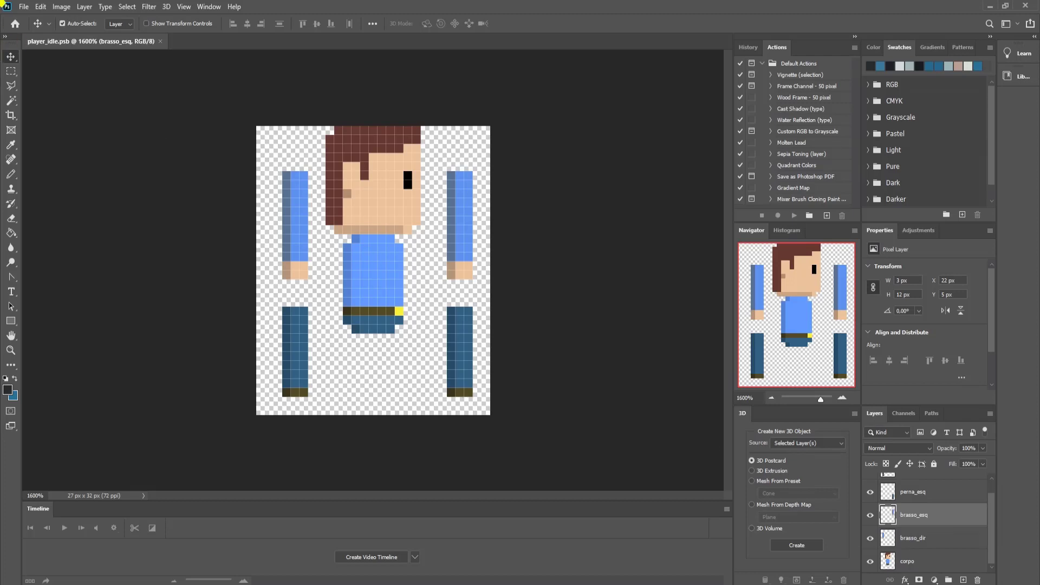
- Save the layered document as player_idle.psb in Large Document Format in the COLONIA folder, replacing the existing file with Maximize Compatibility on
left_click(23, 7)
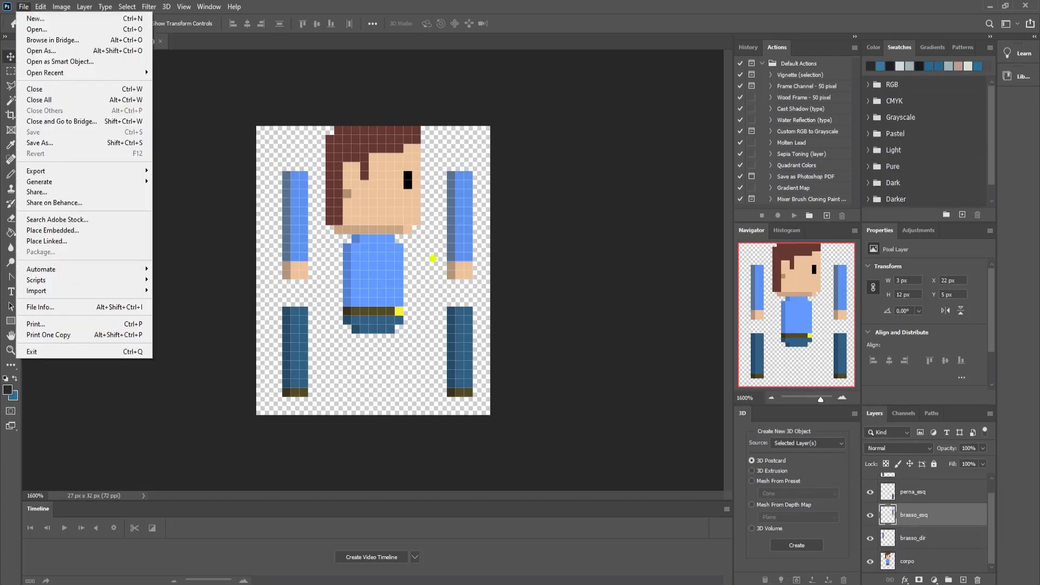
mouse_move(82, 170)
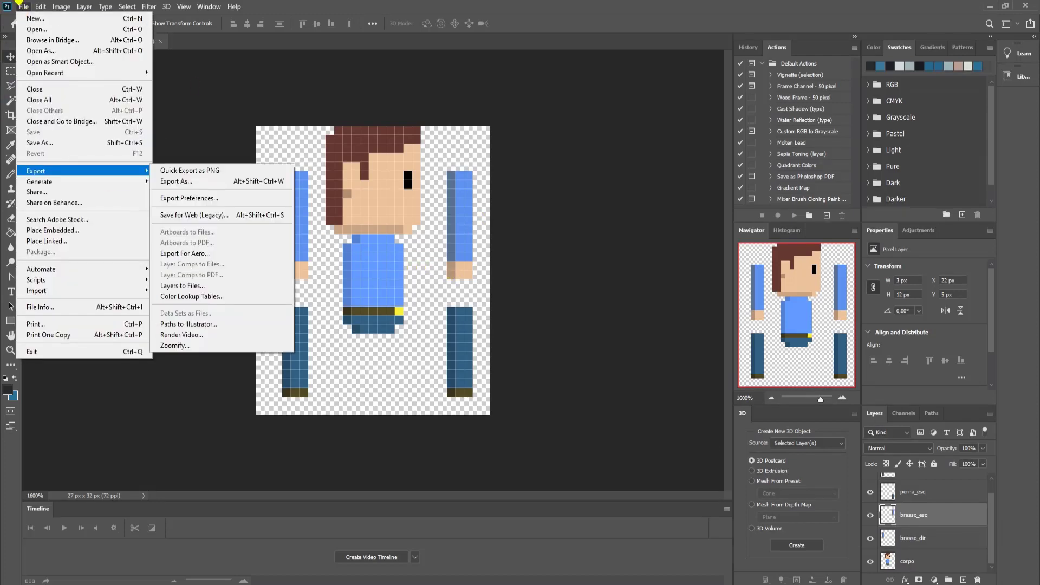
left_click(34, 143)
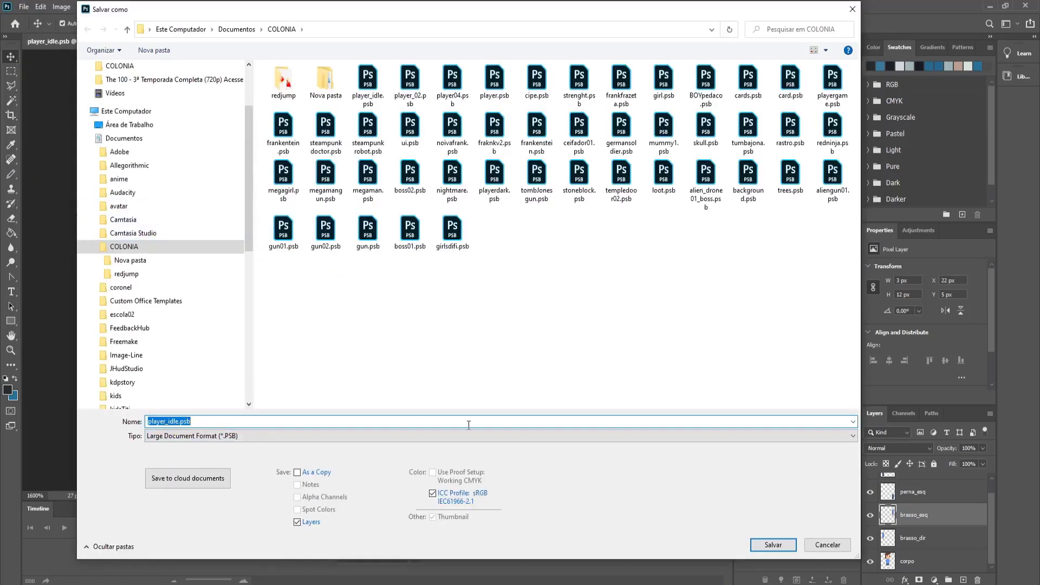
left_click(768, 547)
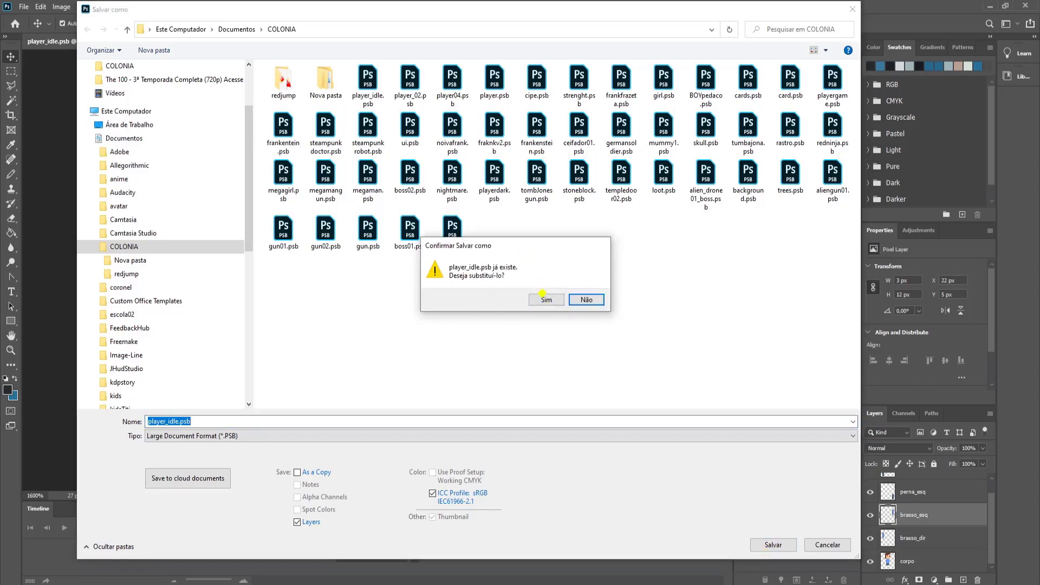
left_click(543, 300)
left_click(652, 164)
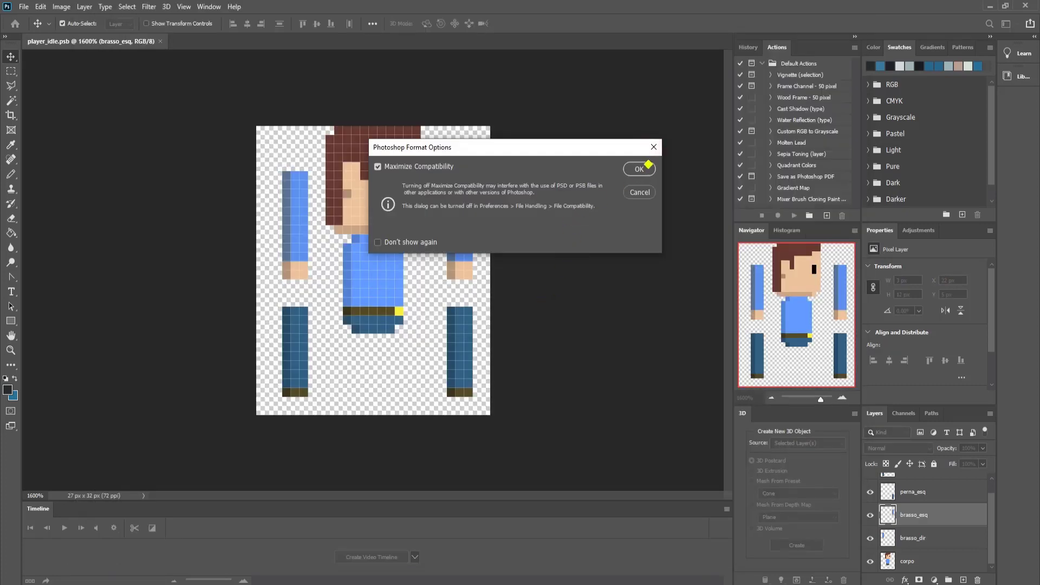